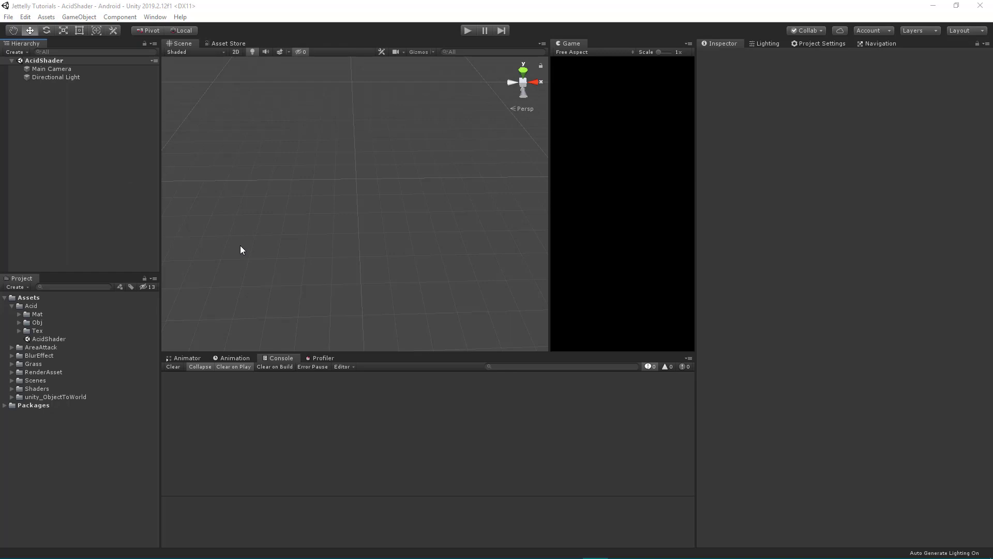
Expand Acid's Mat, Obj and Tex folders to show the Background material, three meshes and acid textures.
left_click(31, 306)
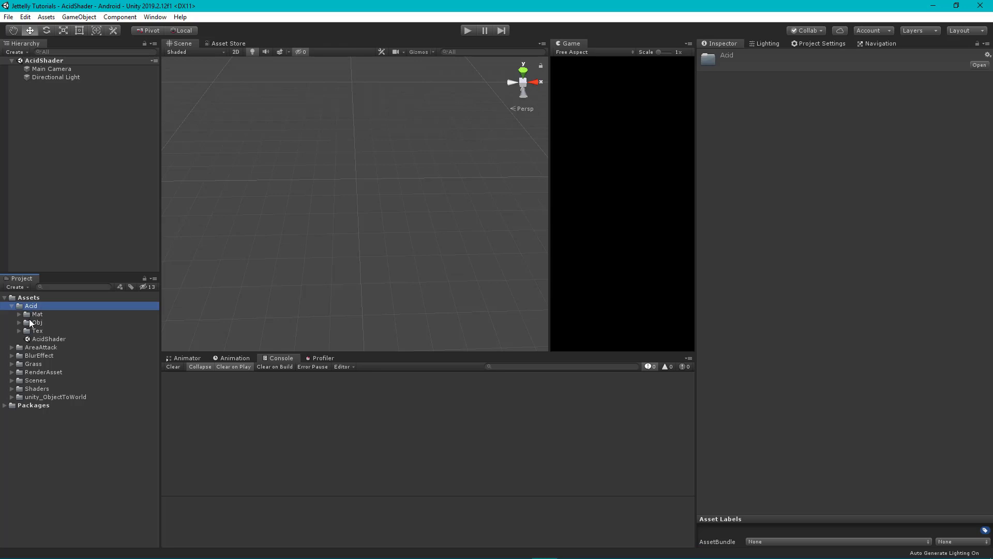
left_click(38, 316)
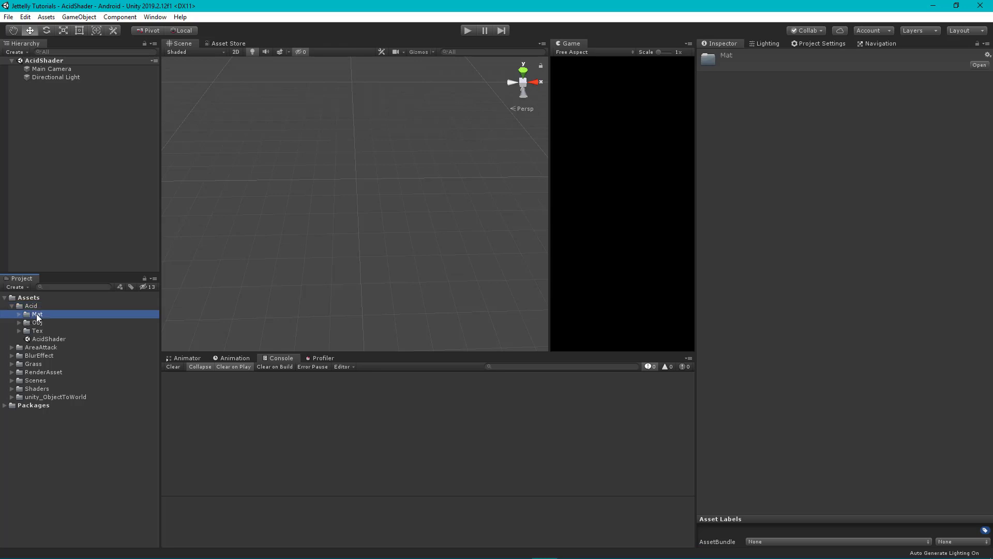
left_click(49, 323)
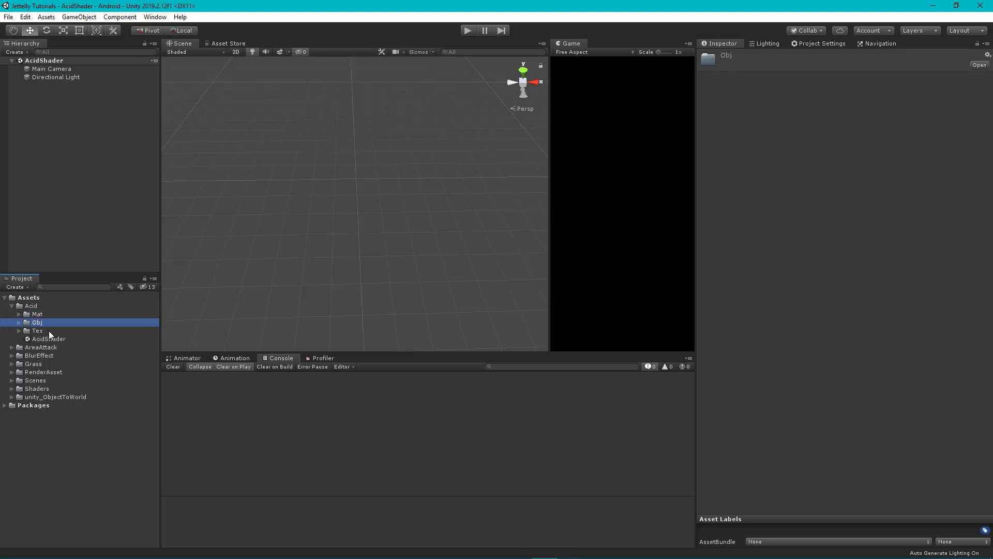
left_click(49, 330)
left_click(19, 313)
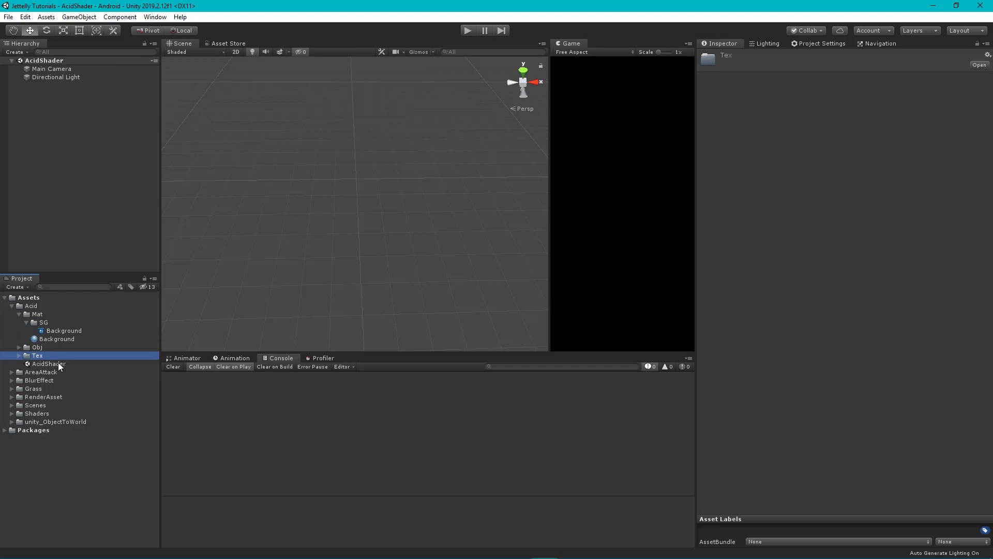
left_click(19, 347)
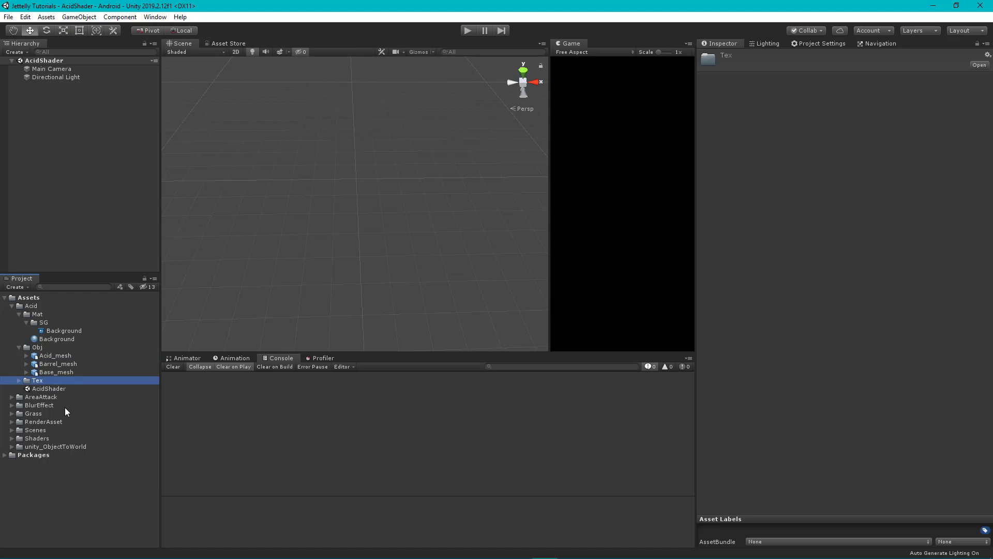
left_click(19, 381)
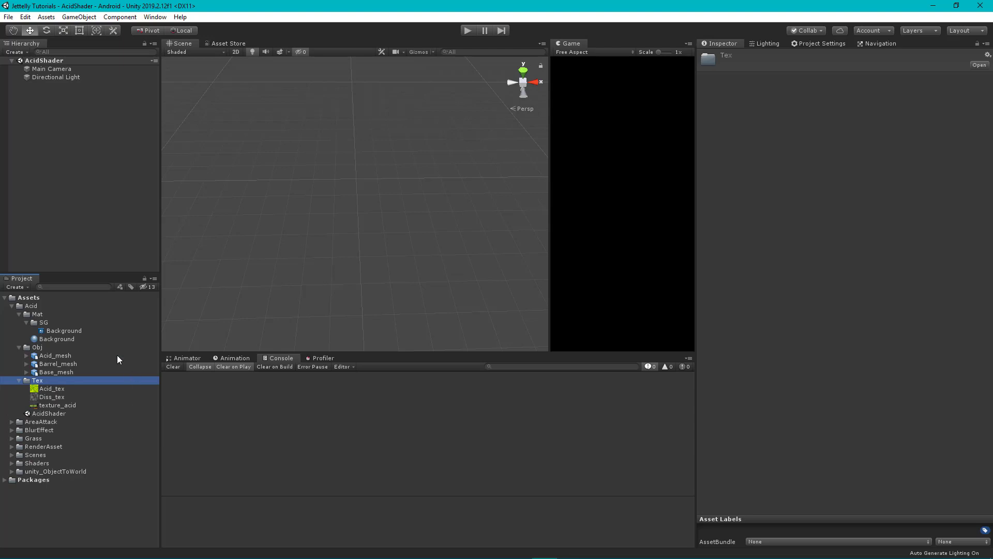
Create an Unlit Shader Graph named AcidGraph in the SG folder.
left_click(42, 323)
right_click(43, 322)
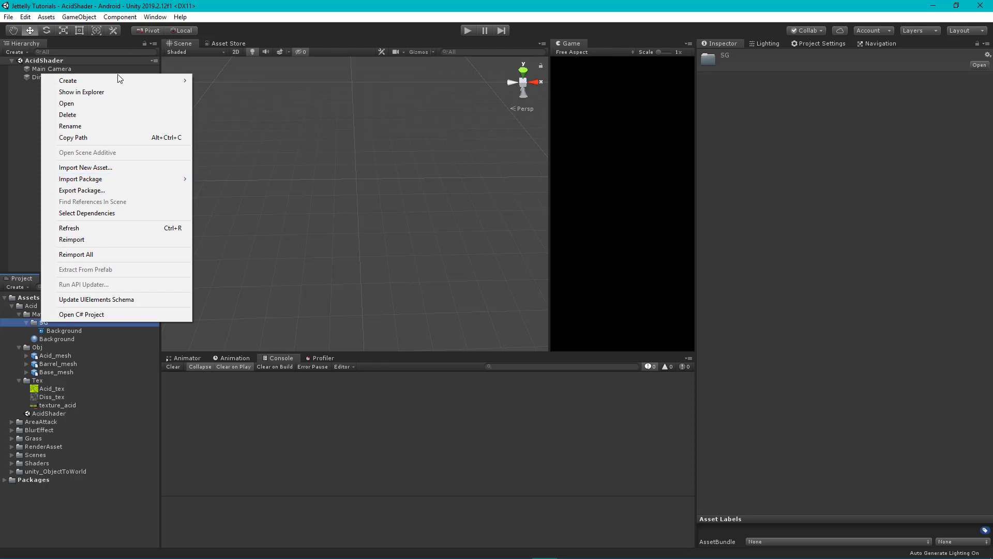
mouse_move(119, 80)
mouse_move(239, 112)
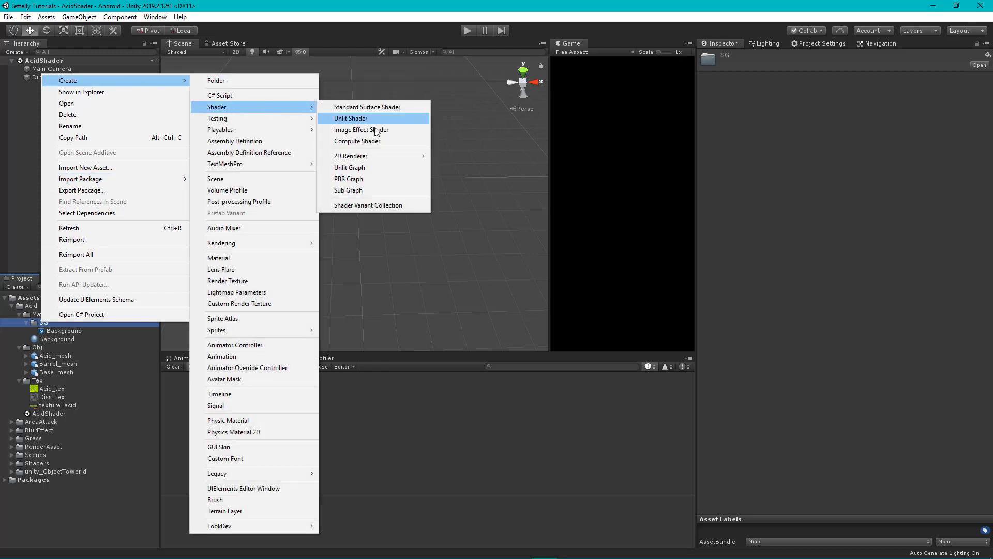
left_click(373, 166)
type("A")
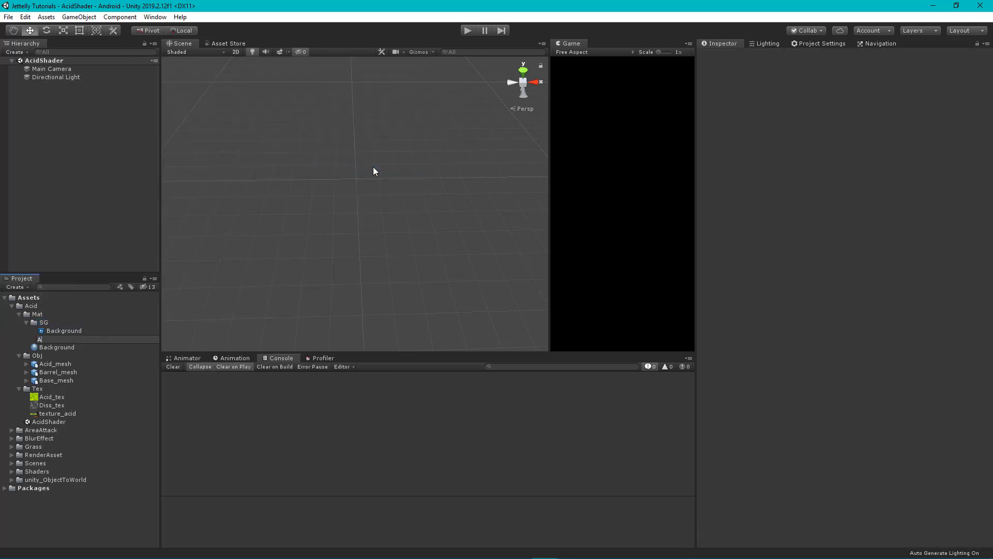
type("cidGraph")
key("Return")
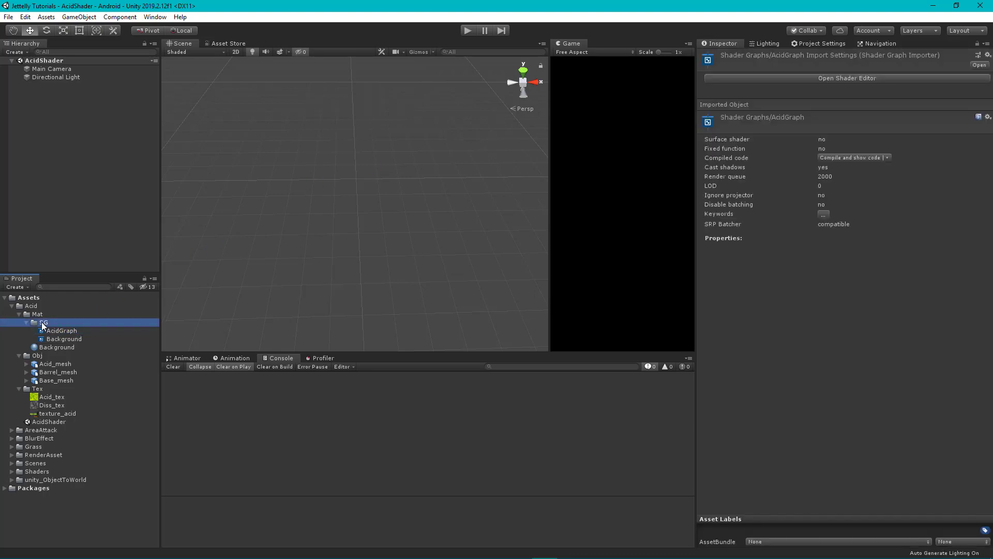
Bring up the asset context menu for the Mat folder.
left_click(39, 322)
right_click(39, 322)
left_click(36, 314)
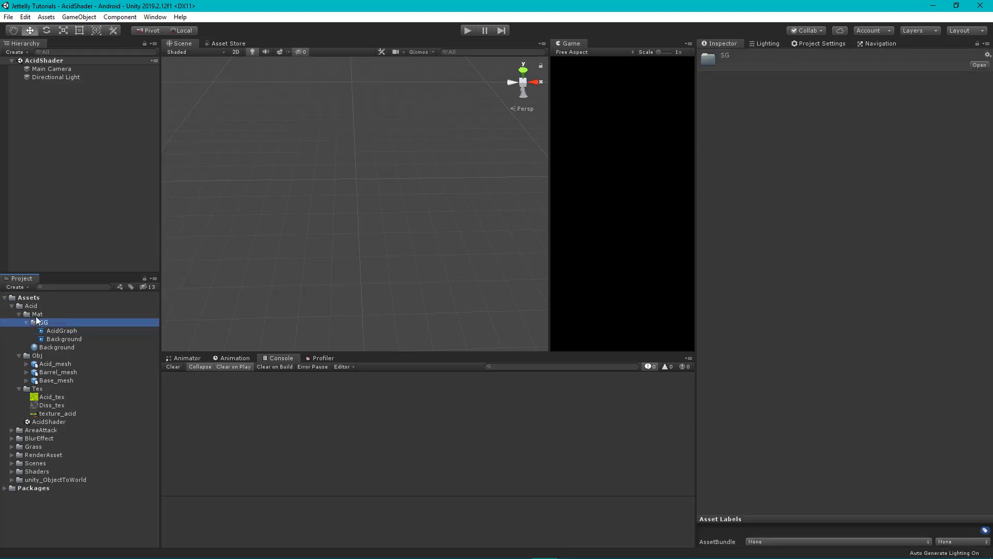
left_click(36, 314)
right_click(36, 314)
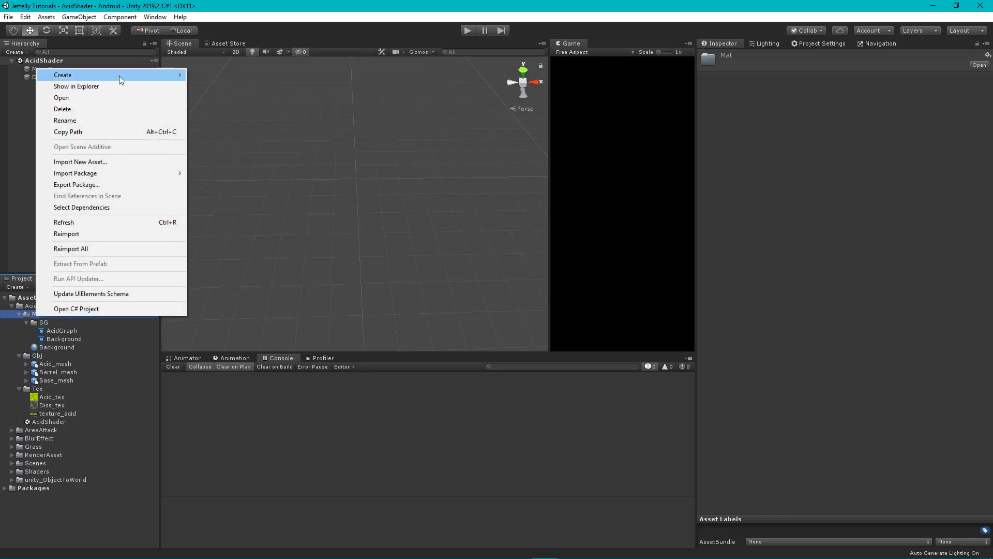
Create a new material named AcidGraph in the Mat folder.
mouse_move(119, 76)
left_click(240, 251)
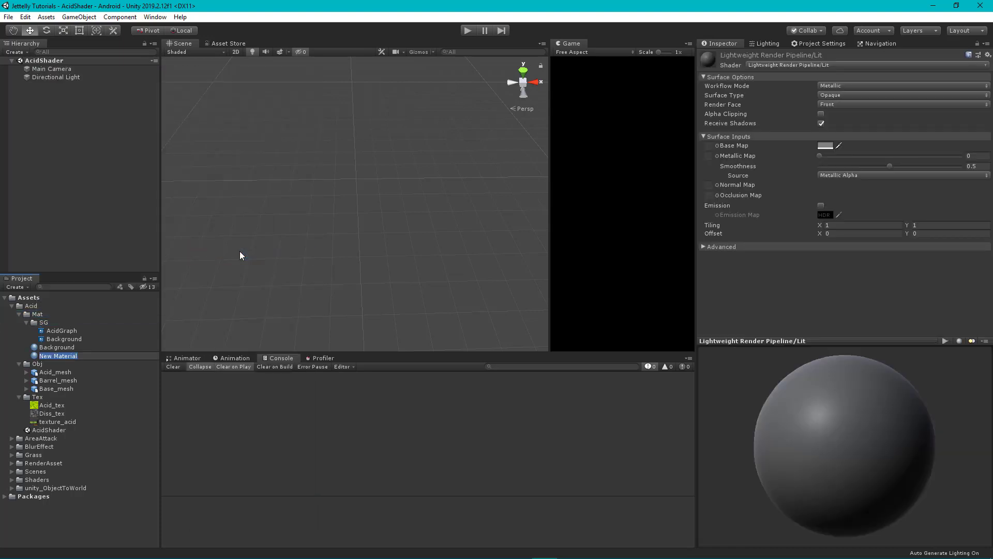
type("AcidGrap")
type("h")
key("Return")
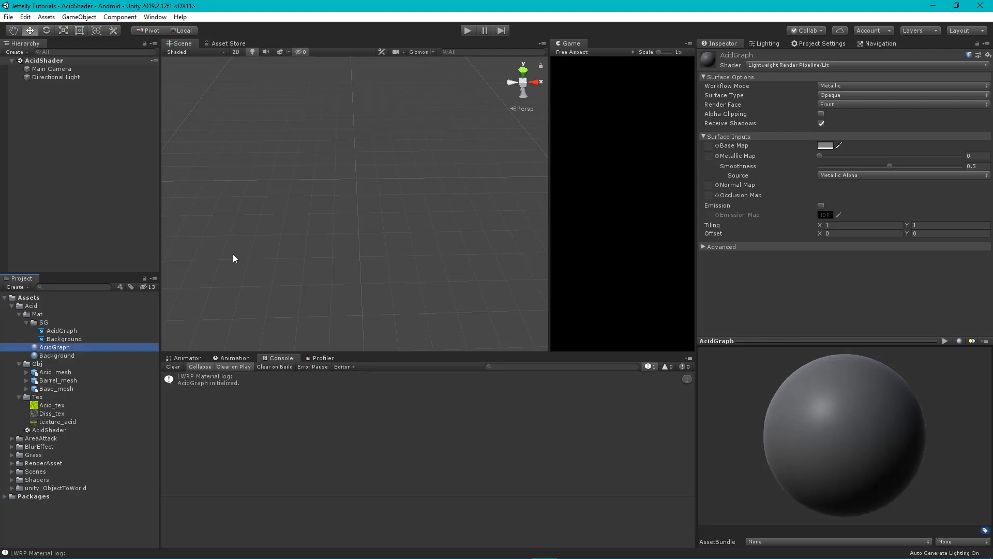
Set the AcidGraph material's shader to Shader Graphs > AcidGraph.
left_click(58, 348)
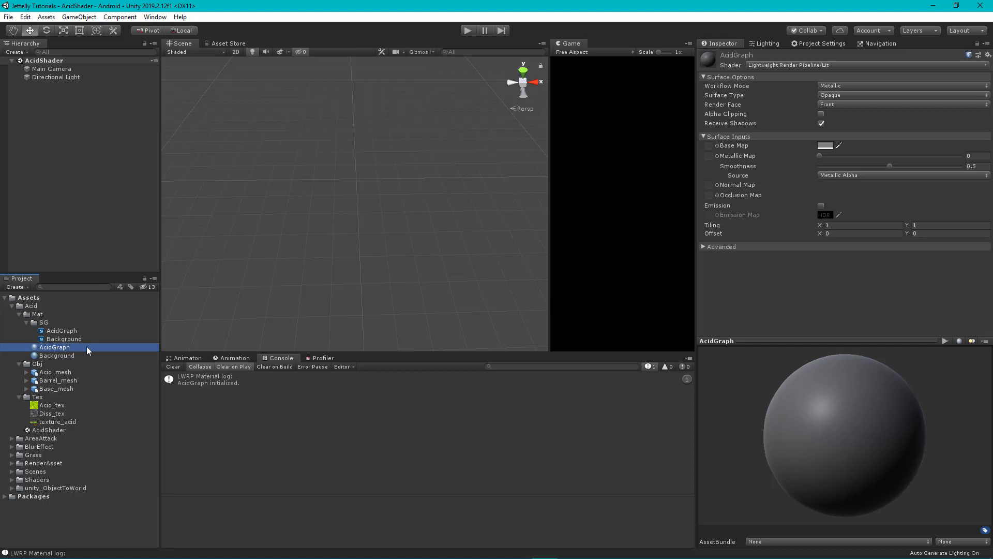
left_click(775, 67)
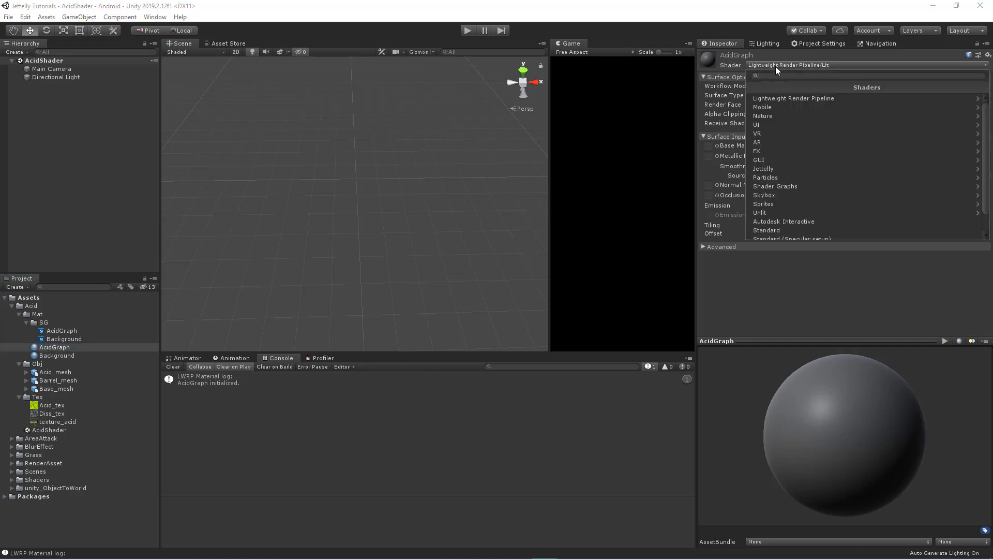
left_click(781, 186)
left_click(795, 99)
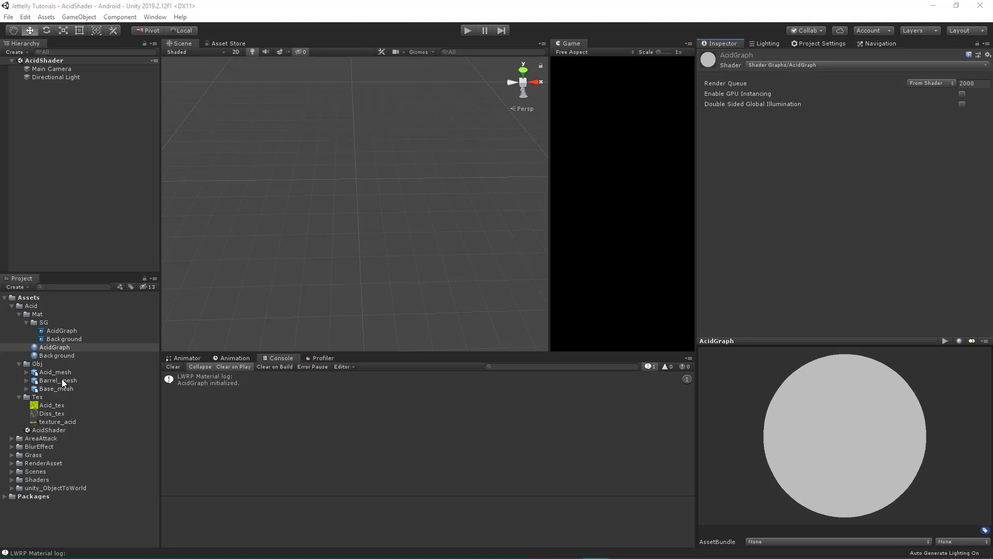
Add Base_mesh to the scene with Barrel_mesh and Acid_mesh nested under it.
left_click_drag(52, 388, 94, 157)
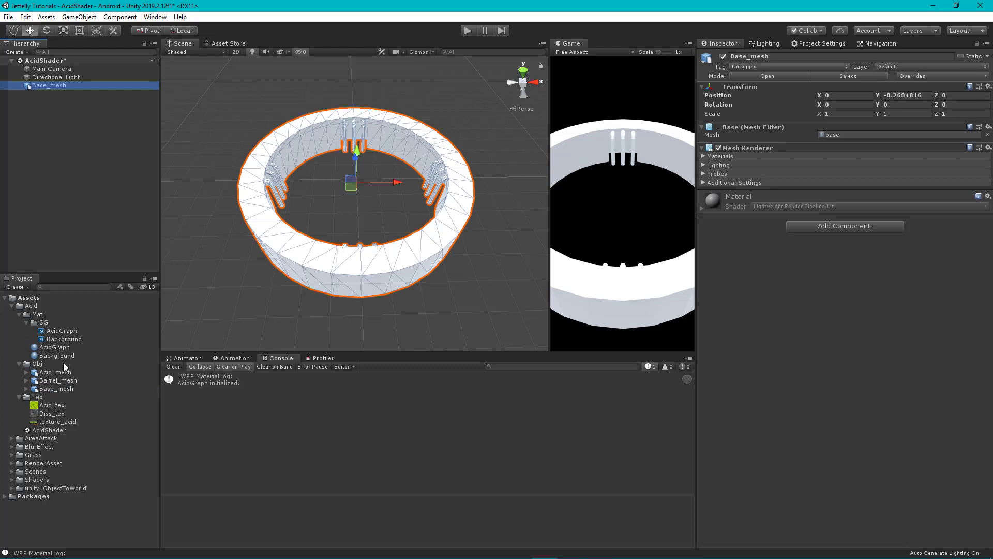
left_click_drag(54, 384, 72, 86)
left_click_drag(52, 372, 60, 89)
mouse_move(331, 258)
left_mouse_down("alt")
mouse_move(335, 232)
mouse_move(314, 201)
left_mouse_up("alt")
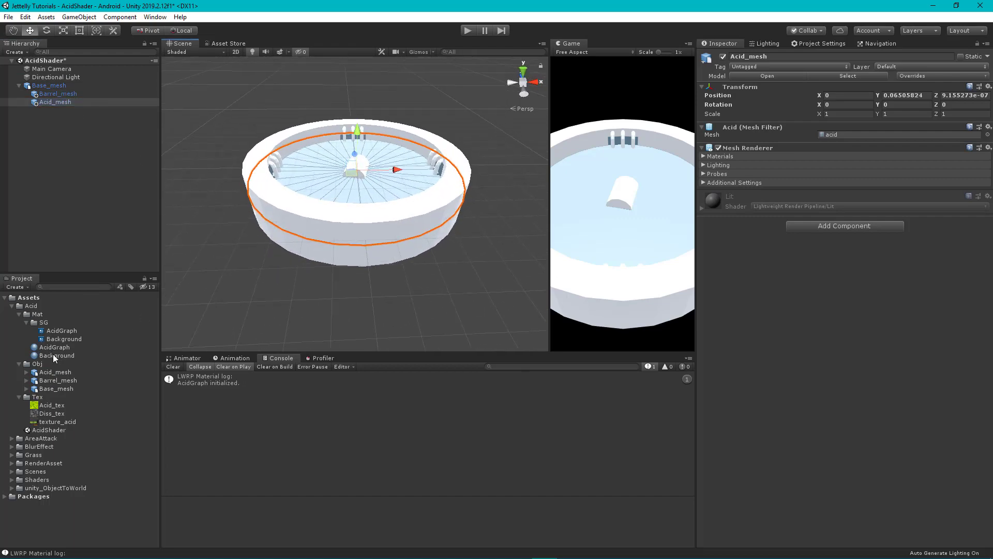
Apply Background to the pool walls and barrel, and AcidGraph to the acid surface.
mouse_move(57, 355)
left_mouse_down()
mouse_move(205, 329)
mouse_move(305, 240)
mouse_move(308, 269)
left_mouse_up()
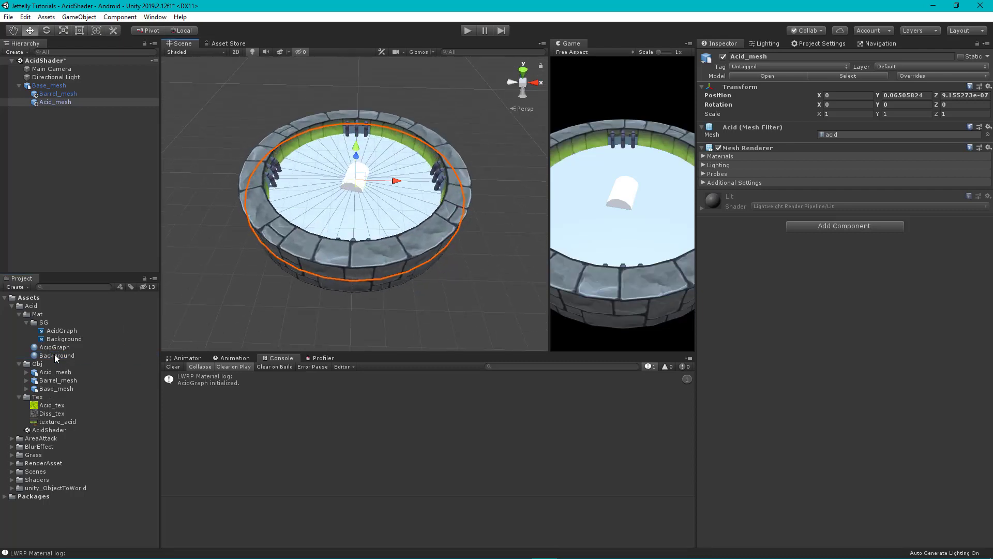
mouse_move(57, 357)
left_mouse_down()
mouse_move(134, 353)
mouse_move(351, 182)
left_mouse_up()
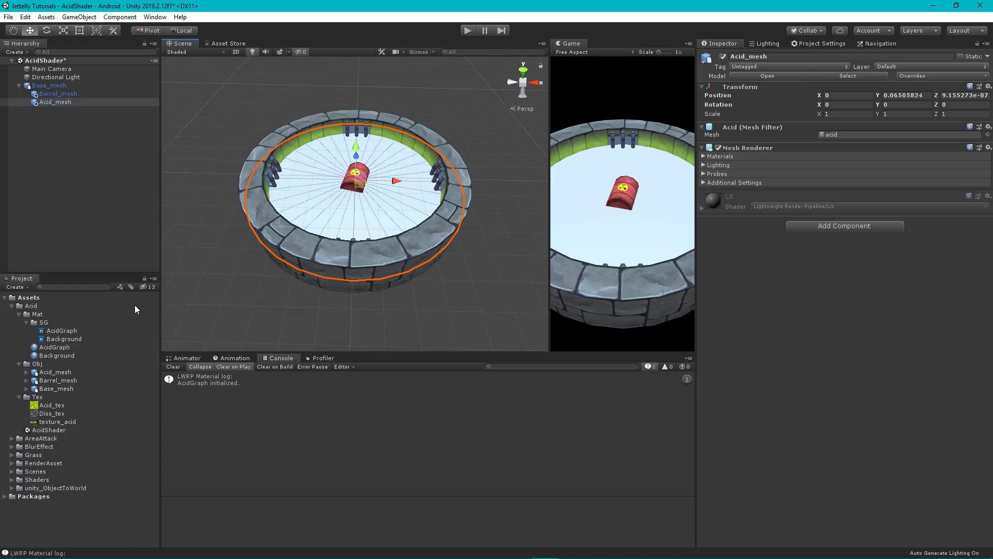
left_click_drag(49, 345, 313, 211)
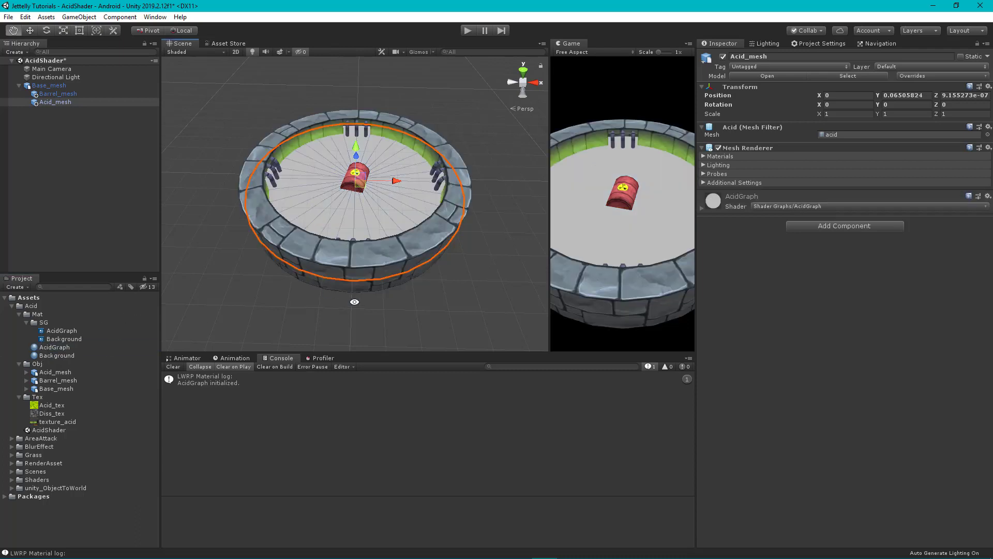
mouse_move(354, 301)
left_mouse_down("alt")
mouse_move(381, 265)
mouse_move(257, 313)
mouse_move(393, 308)
mouse_move(234, 307)
left_mouse_up("alt")
left_click(257, 312)
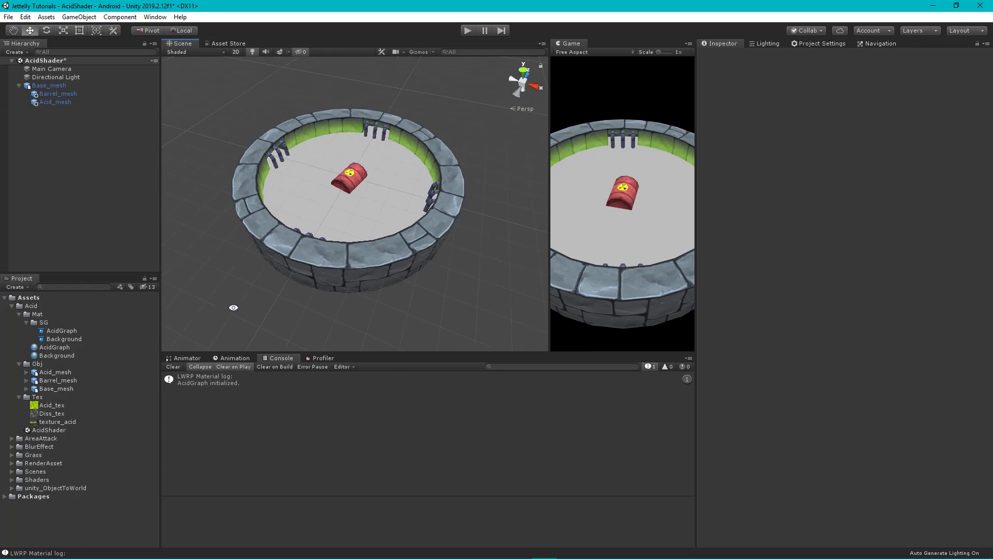
left_click(61, 331)
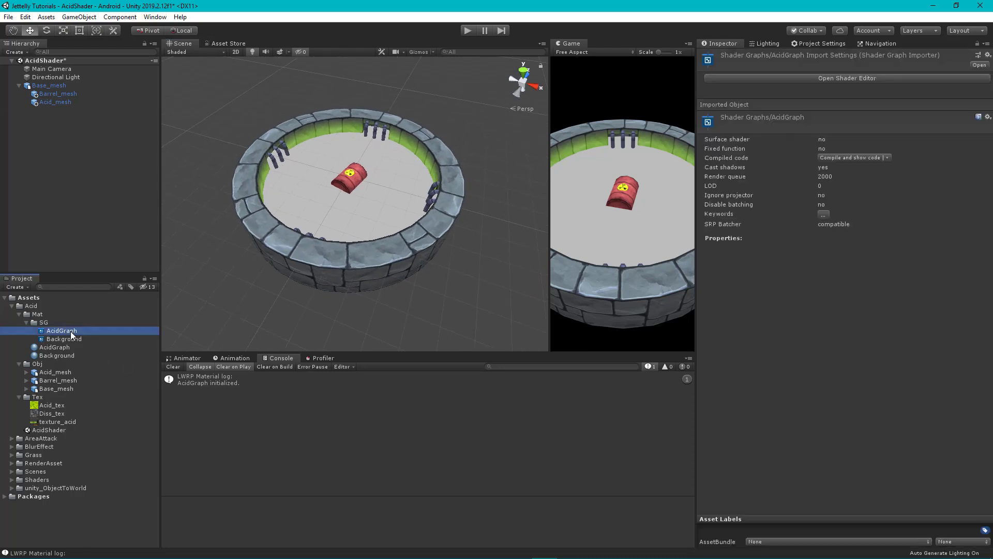
In the AcidGraph shader graph, add a Texture2D property named AcidTexture.
double_click(70, 331)
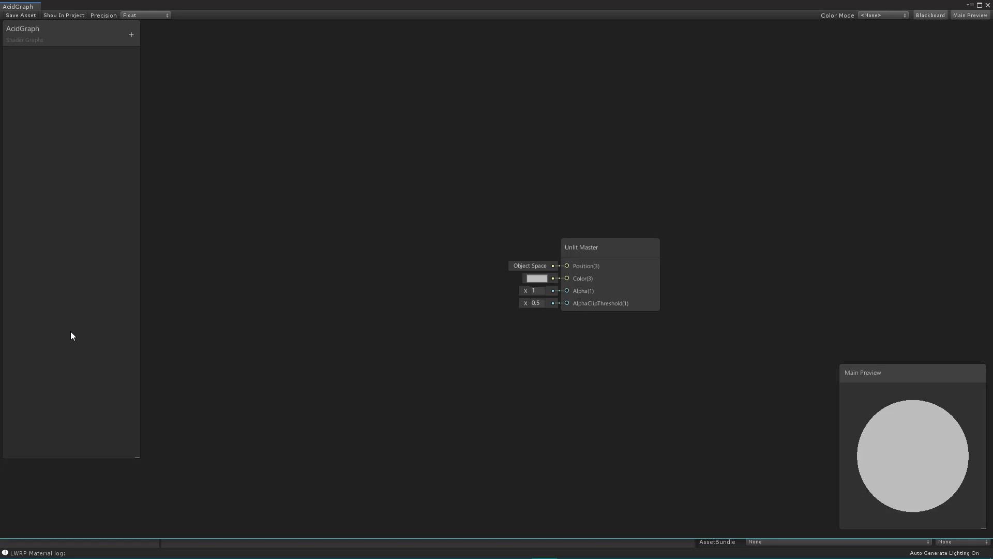
left_click(134, 34)
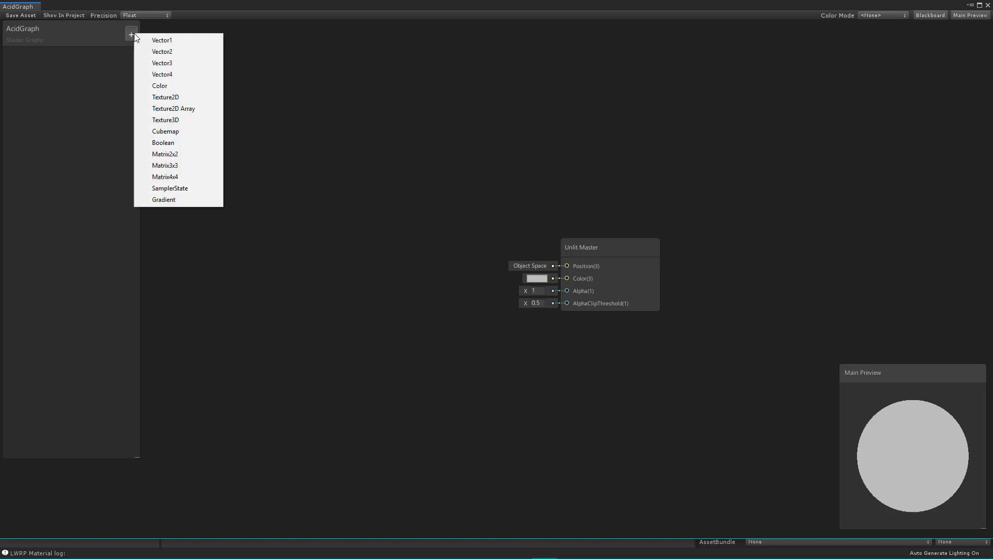
left_click(200, 98)
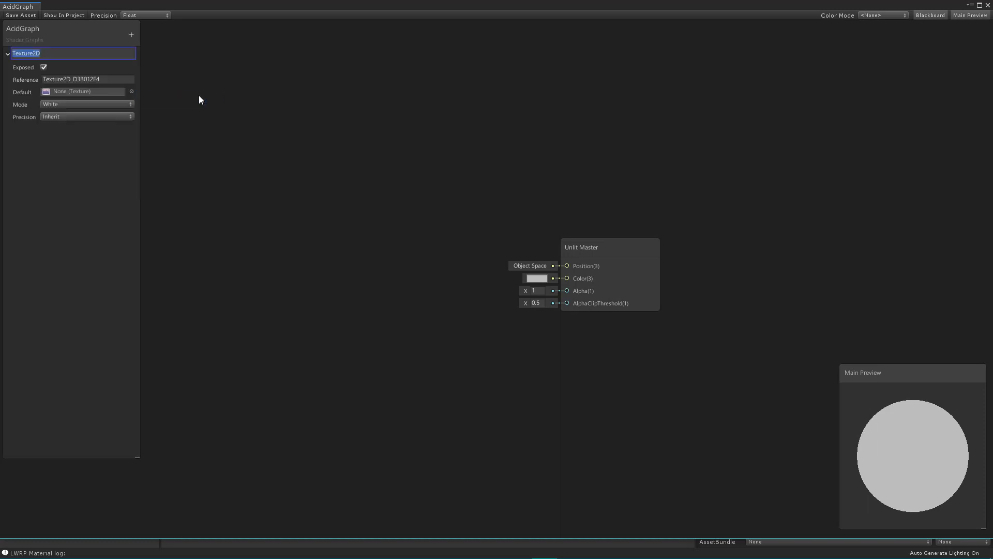
type("AcidTe")
type("xture")
key("Return")
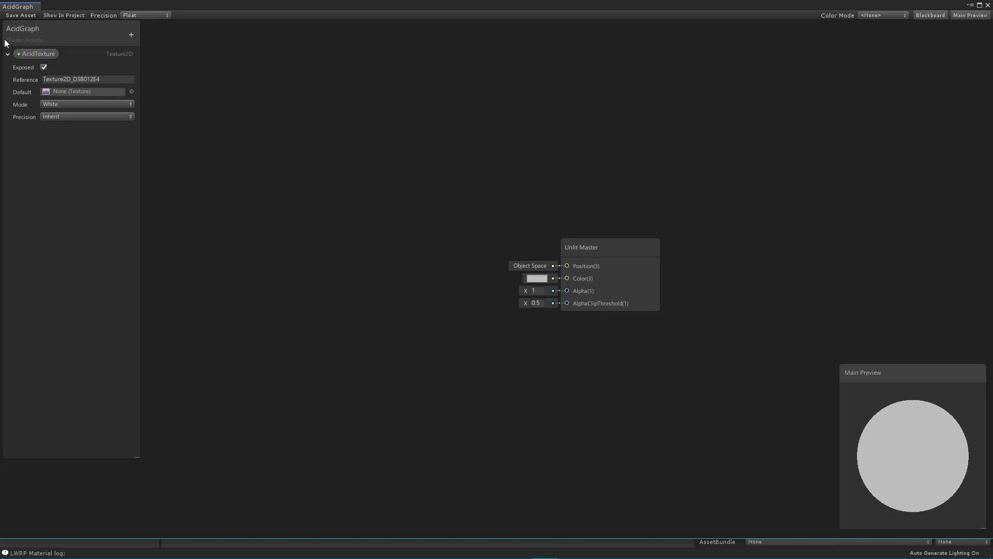
Feed the AcidTexture node through a Sample Texture 2D node into the Unlit Master Color.
mouse_move(297, 248)
left_mouse_down()
mouse_move(328, 243)
mouse_move(425, 273)
left_mouse_up()
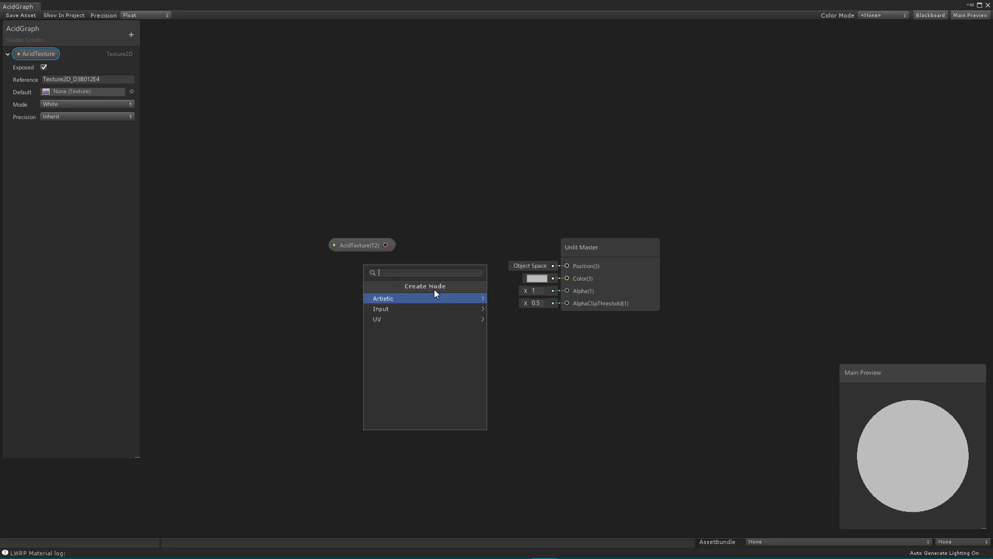
type("sampl")
key("Down")
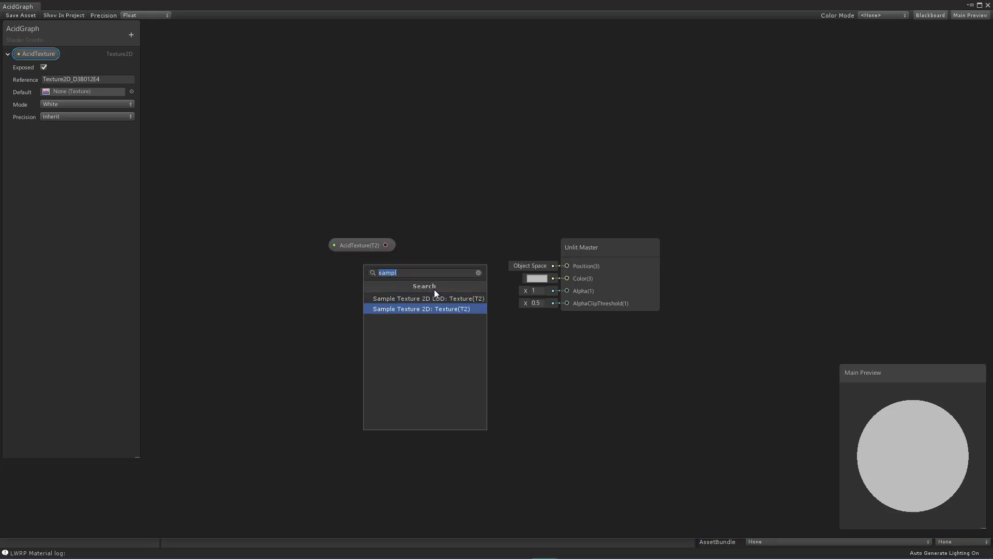
key("Return")
left_click_drag(362, 245, 311, 236)
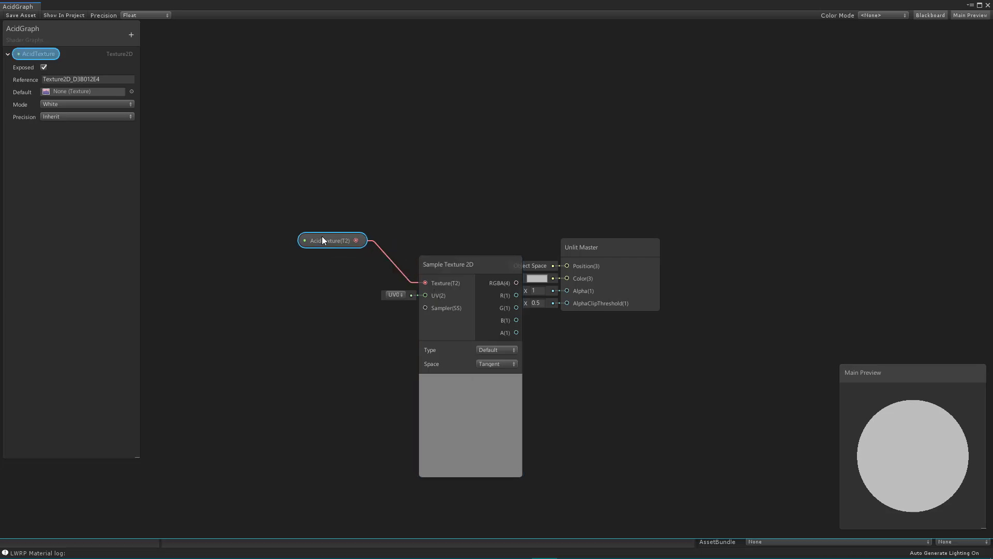
mouse_move(465, 273)
left_mouse_down()
mouse_move(426, 270)
mouse_move(544, 292)
mouse_move(567, 278)
left_mouse_up()
left_click(431, 378)
left_click_drag(585, 242, 583, 203)
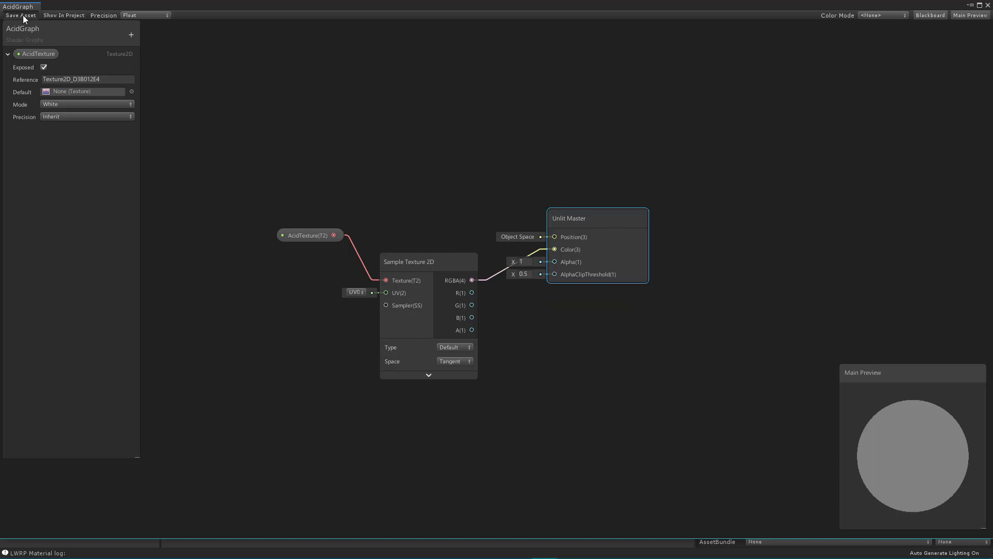
left_click(988, 5)
left_click(61, 347)
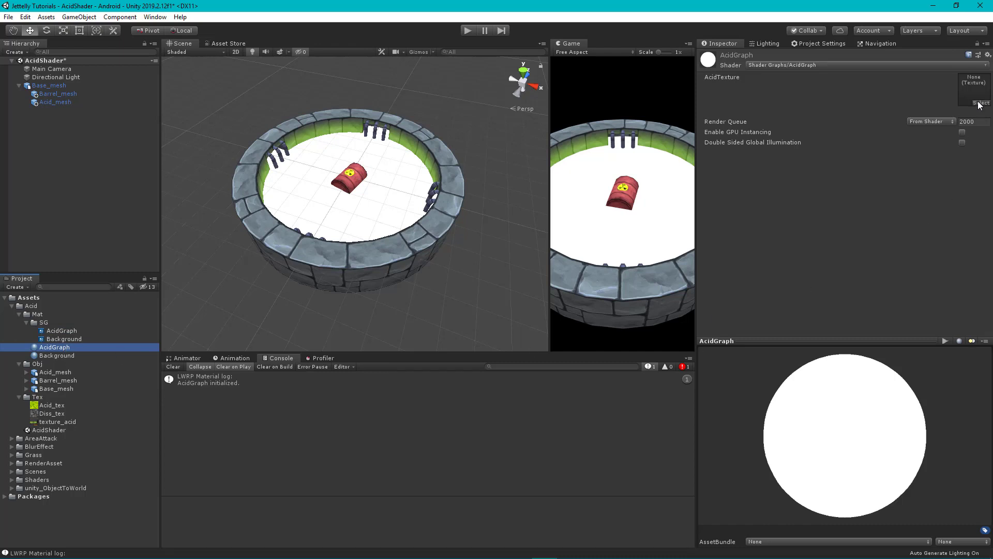
Assign Acid_tex to the AcidGraph material's AcidTexture slot, then reopen the AcidGraph shader graph.
left_click(46, 406)
left_click_drag(46, 406, 974, 89)
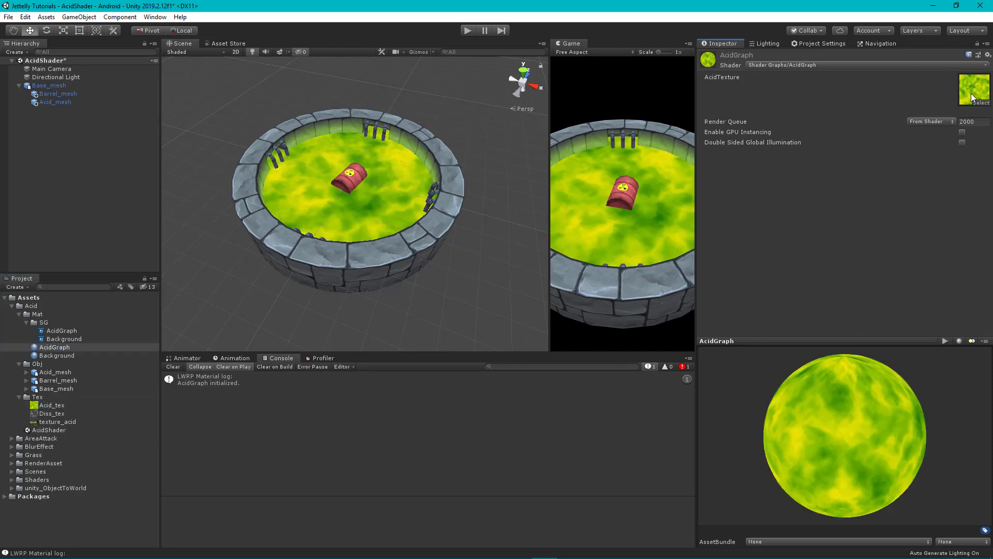
left_click(62, 330)
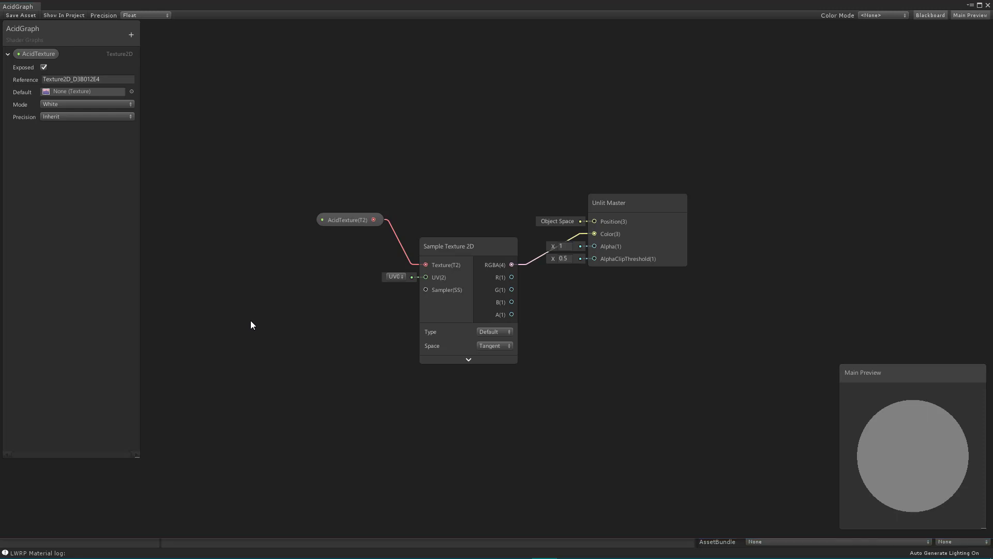
Add a Screen Position node set to Raw mode.
key("space")
type("scre")
key("Down")
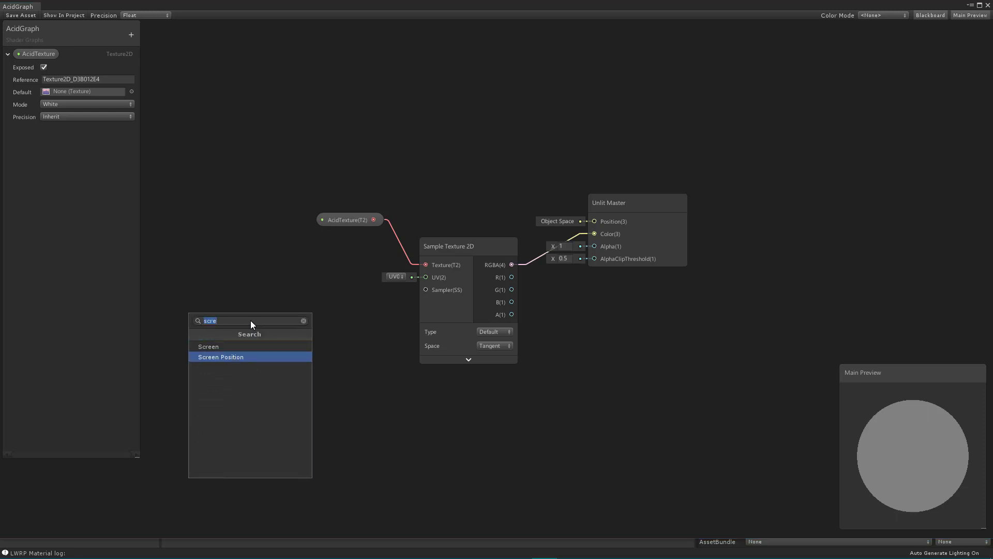
key("Return")
left_click_drag(284, 340, 250, 263)
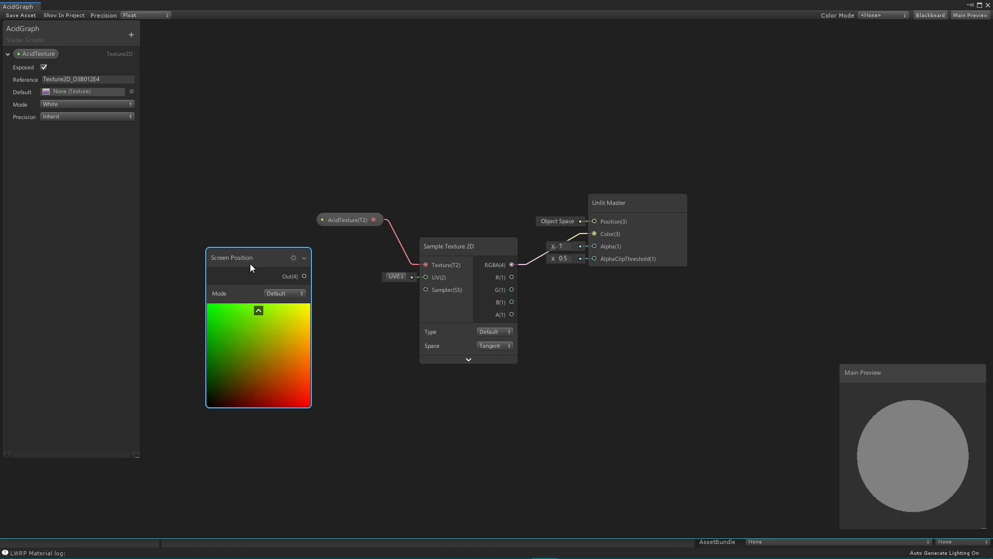
left_click(283, 293)
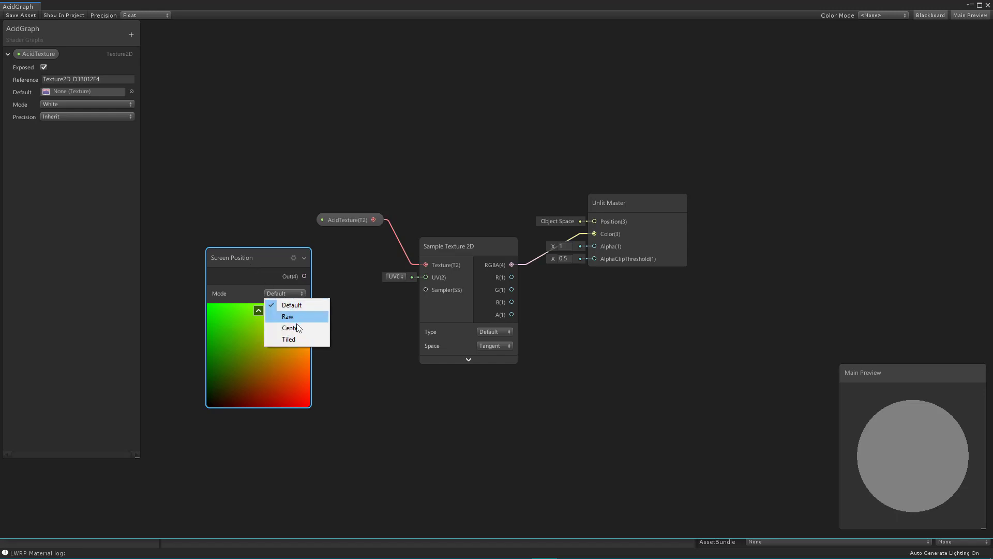
left_click(298, 317)
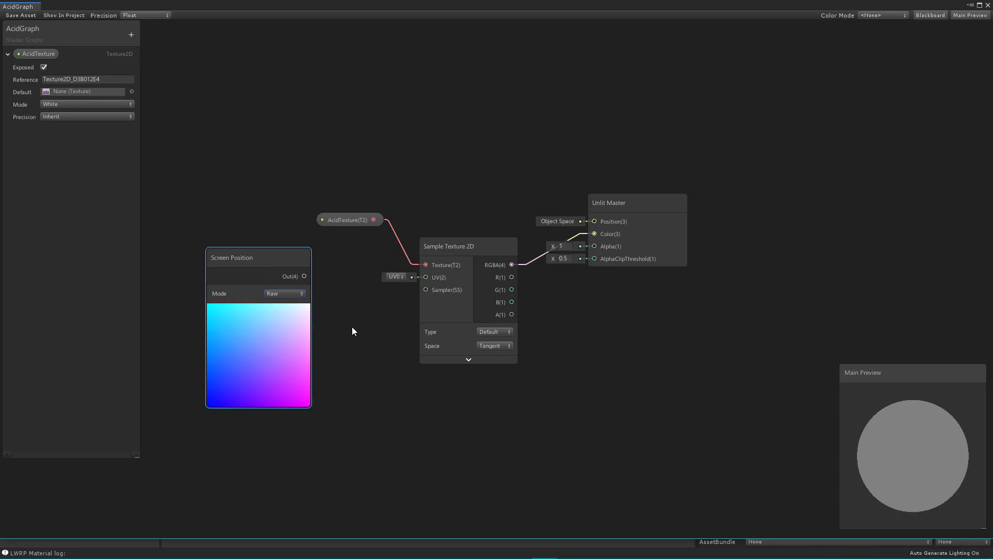
left_click(352, 331)
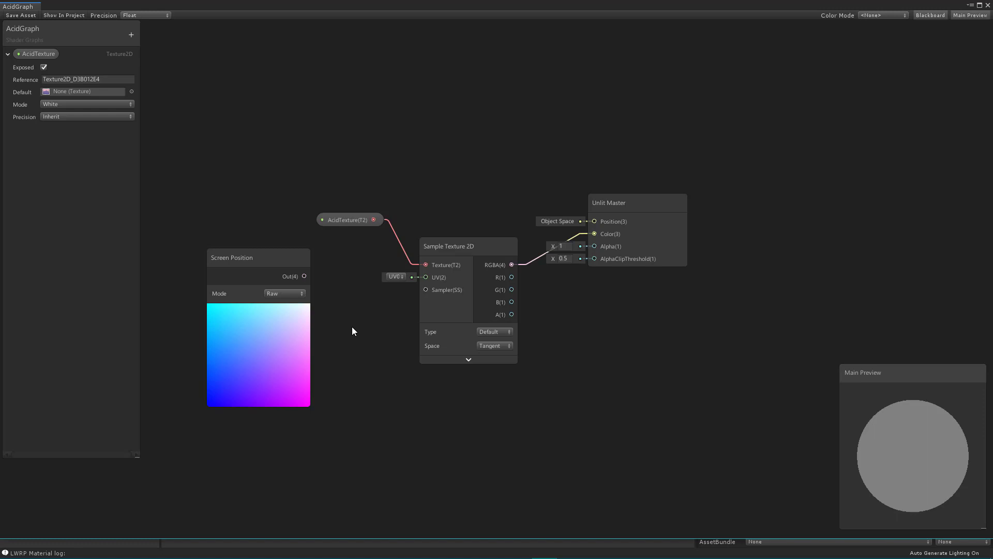
Add a Split node fed by the Screen Position output and tidy the node layout.
key("space")
type("split")
key("Return")
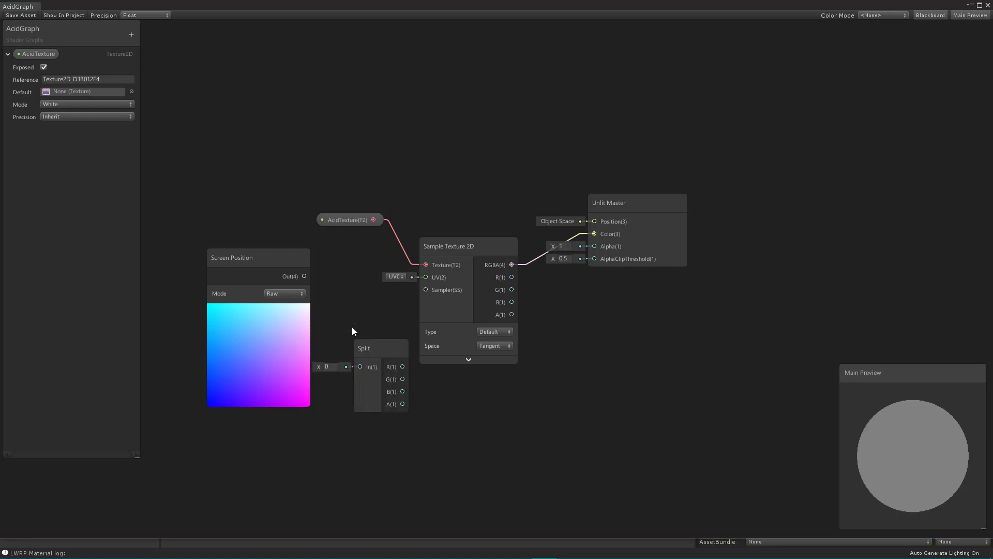
left_click_drag(268, 255, 221, 297)
left_click_drag(349, 335, 315, 293)
mouse_move(258, 317)
left_mouse_down()
mouse_move(310, 316)
mouse_move(297, 276)
left_mouse_up()
left_click_drag(386, 188, 589, 248)
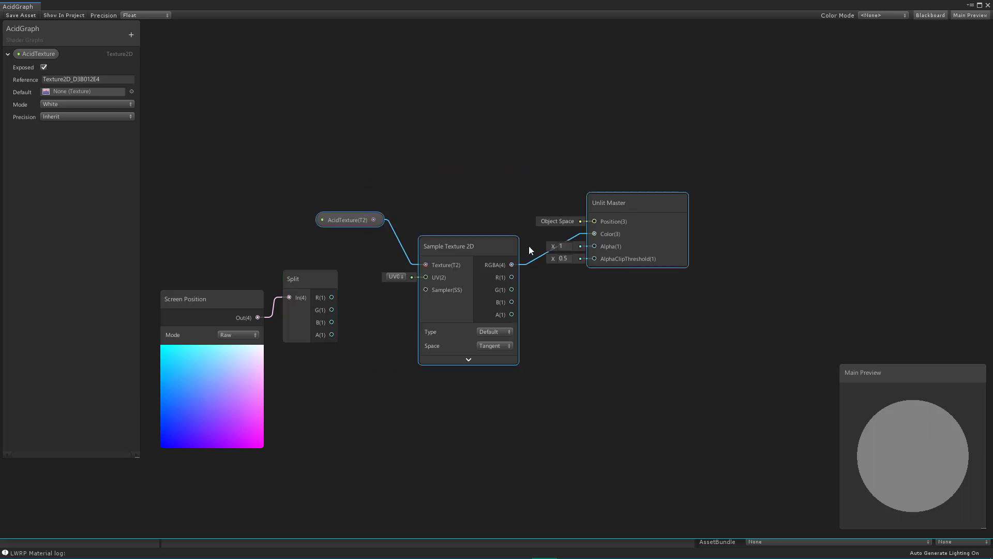
left_click_drag(467, 245, 574, 220)
left_click(406, 346)
middle_click_drag(406, 346, 493, 324)
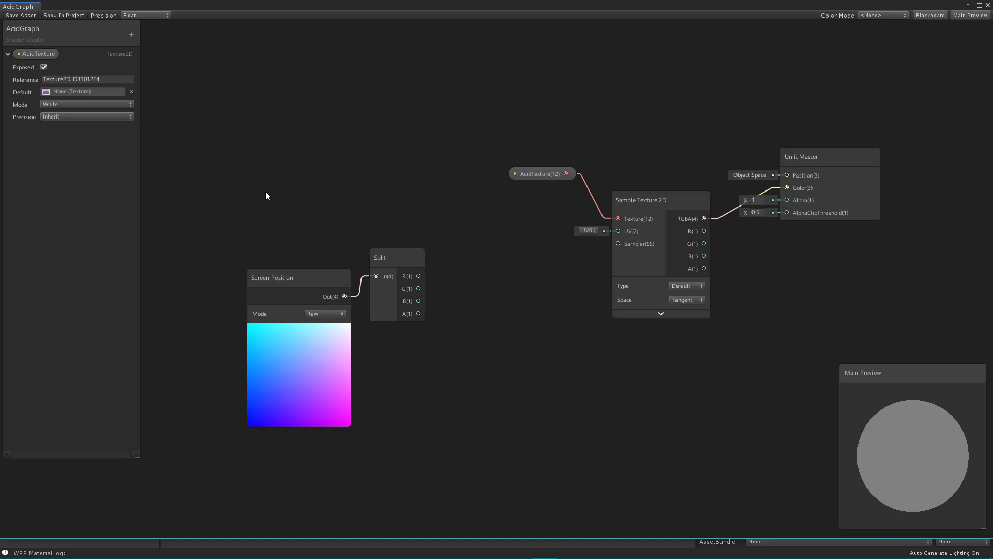
Add a Vector1 property named Depth to the Blackboard.
left_click(132, 35)
left_click(170, 43)
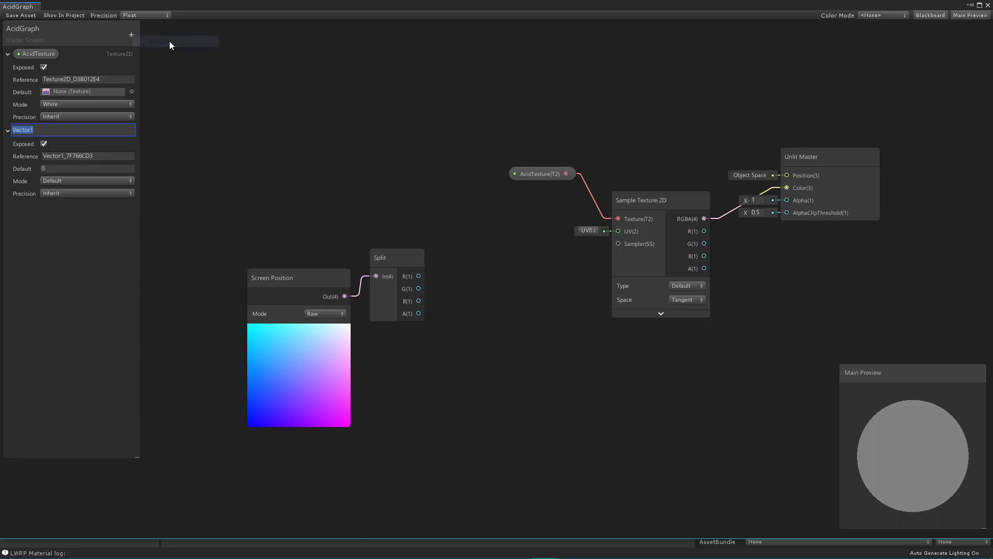
type("Depth")
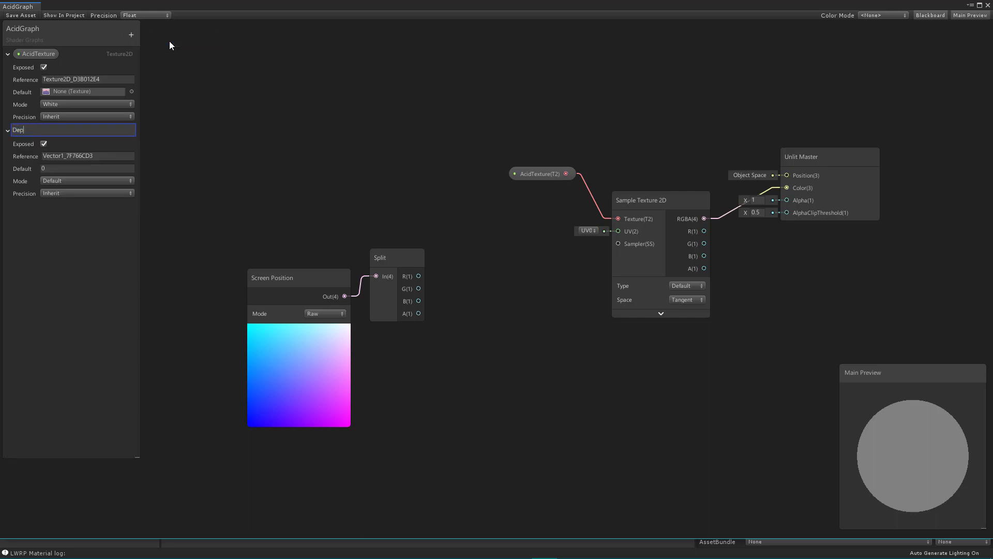
key("Return")
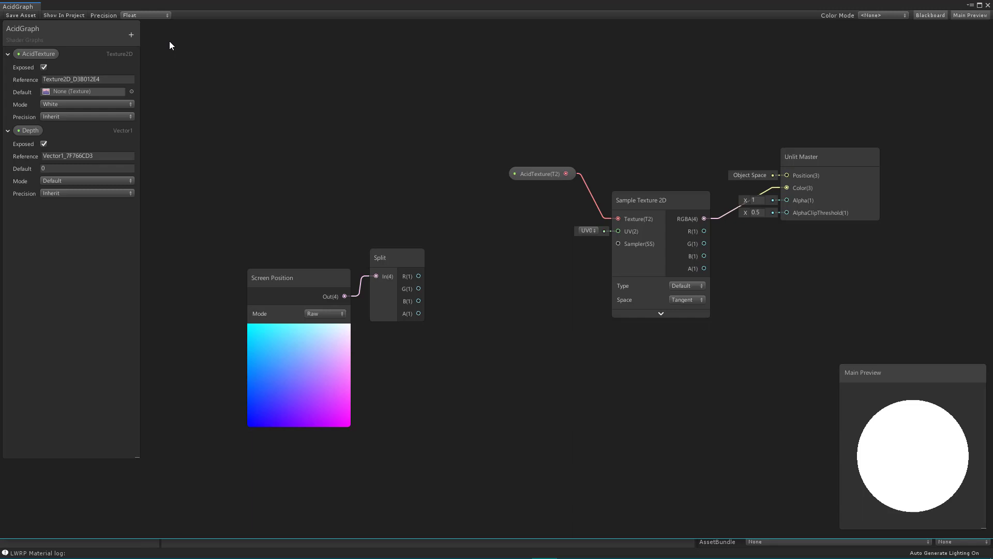
Make the Depth property a Slider and place a Depth node on the graph.
left_click(70, 181)
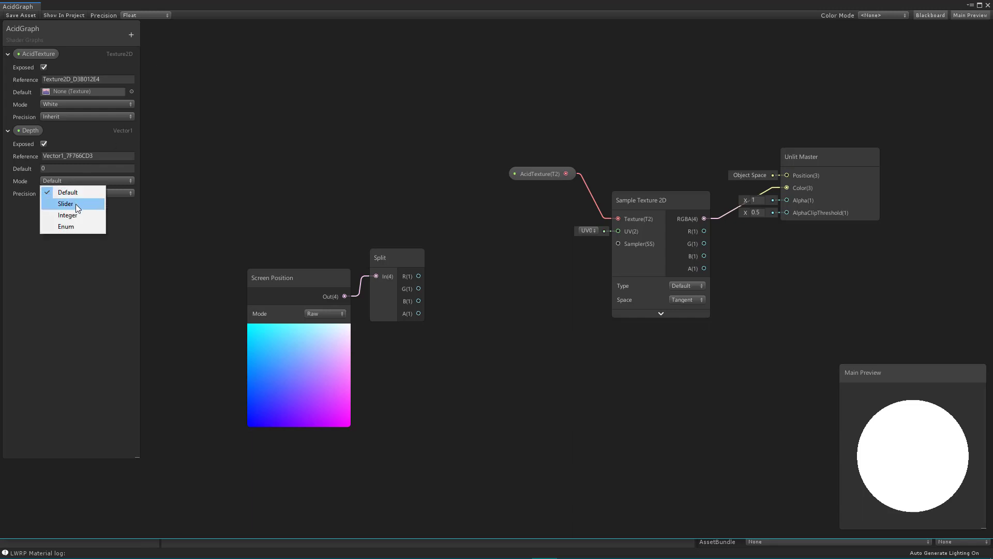
left_click(76, 204)
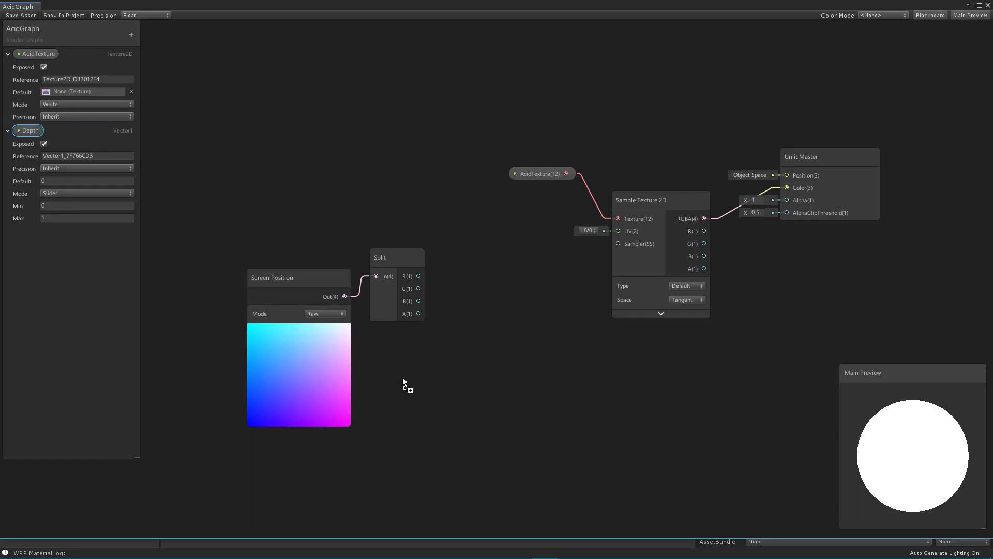
left_click_drag(403, 380, 403, 381)
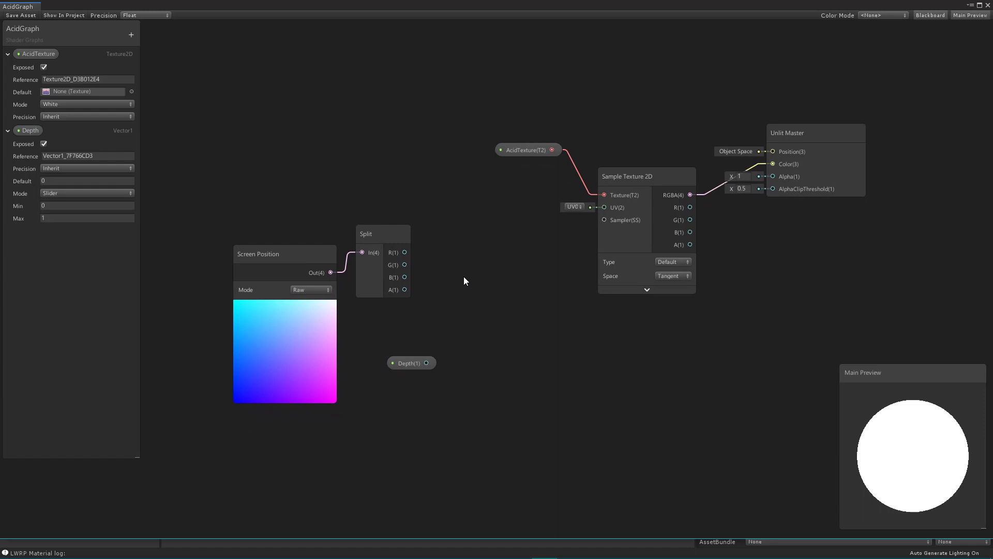
Add a Subtract node computing Split's A output minus Depth.
key("space")
type("sub")
key("Return")
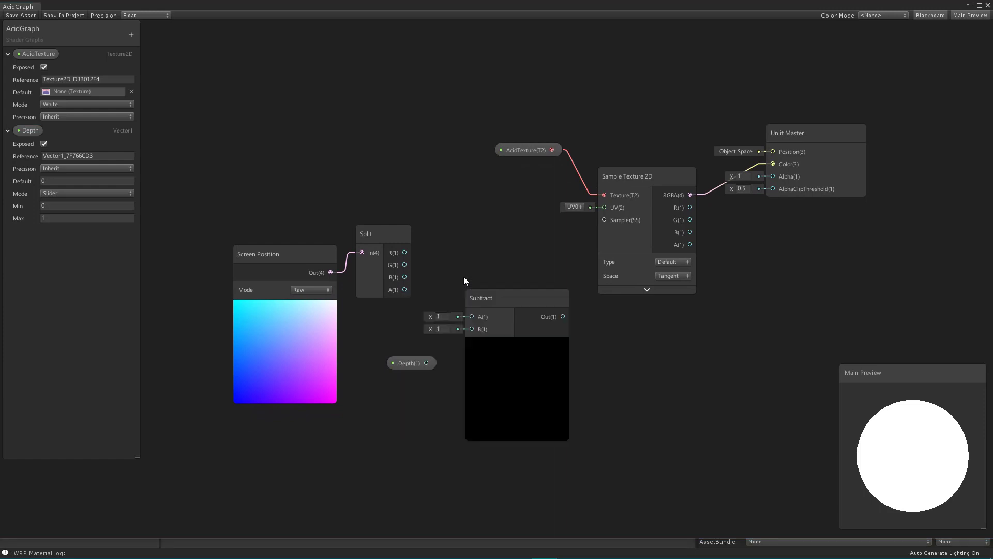
left_click(517, 342)
left_click_drag(496, 298, 490, 269)
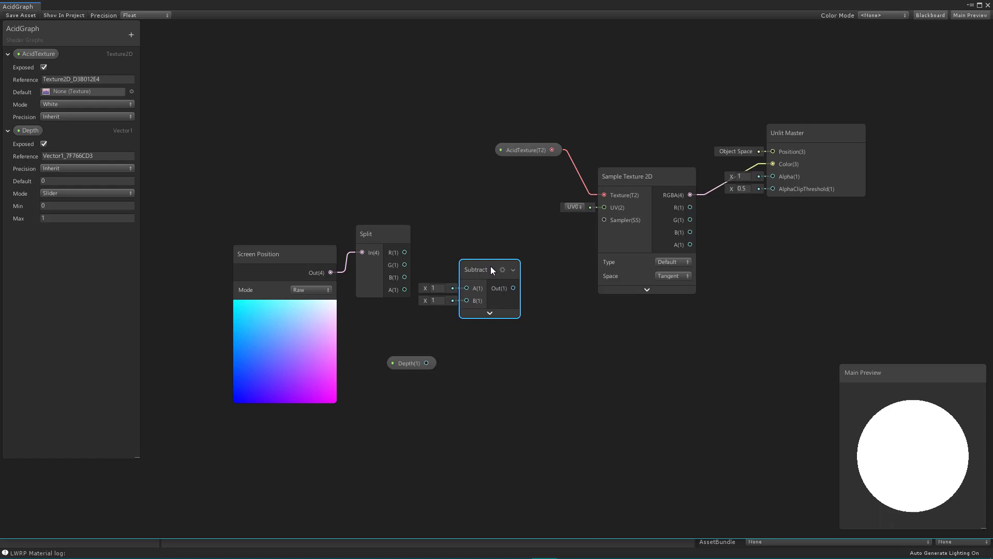
left_click_drag(405, 289, 467, 289)
left_click_drag(427, 363, 467, 301)
left_click_drag(398, 355, 381, 350)
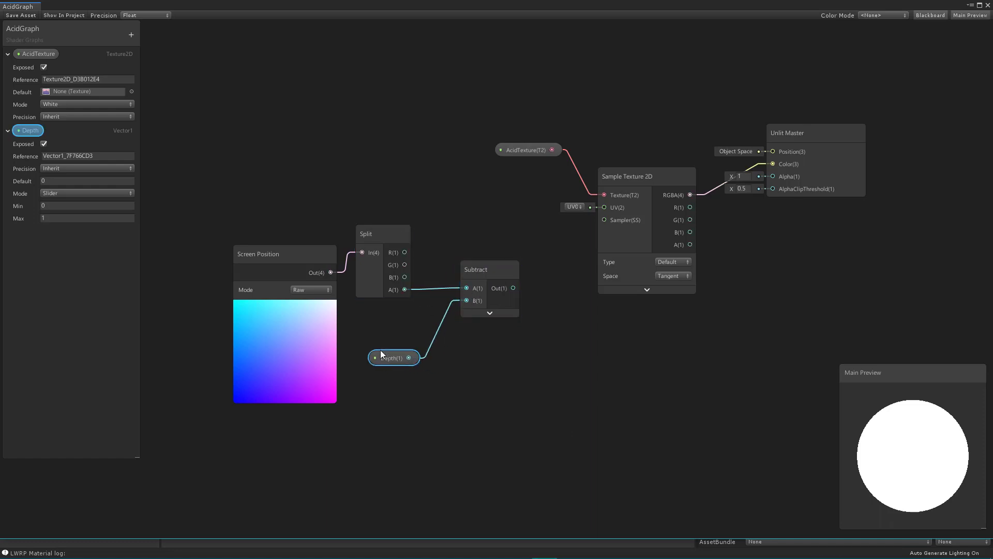
left_click_drag(485, 272, 451, 300)
mouse_move(402, 359)
left_mouse_down()
mouse_move(395, 354)
mouse_move(398, 364)
left_mouse_up()
left_click(470, 370)
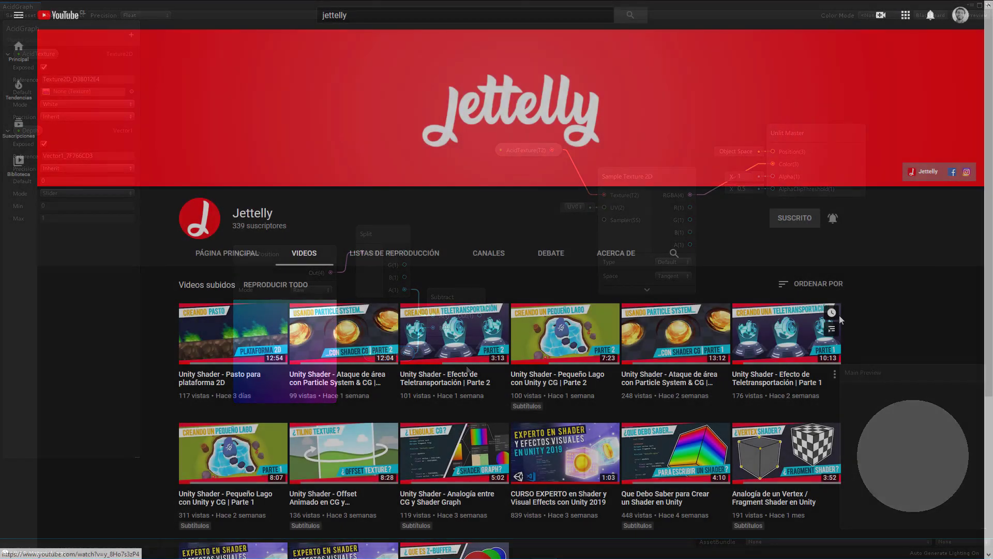
Open the 'Ataque de área con Particle System & CG | Parte 2' video from Jettelly's Videos tab.
scroll(839, 315, "down", 2)
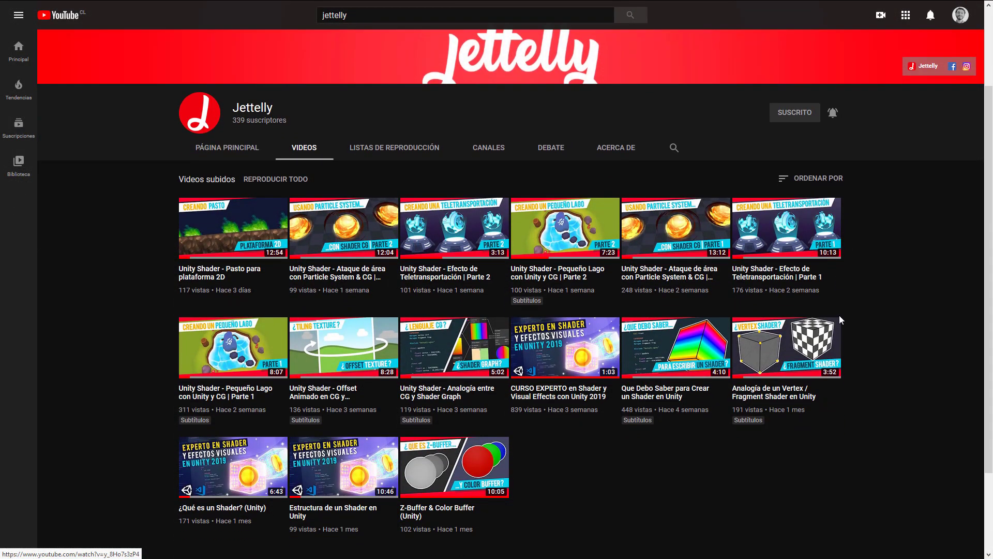
scroll(839, 315, "down", 1)
left_click(344, 194)
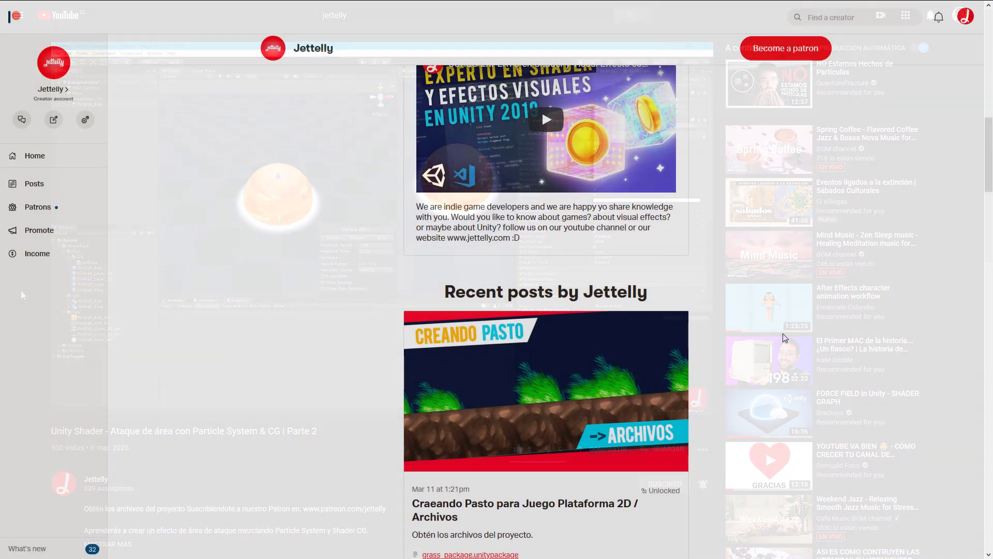
Scroll through the Jettelly Patreon list of shader effect posts.
scroll(786, 338, "down", 4)
scroll(787, 338, "down", 3)
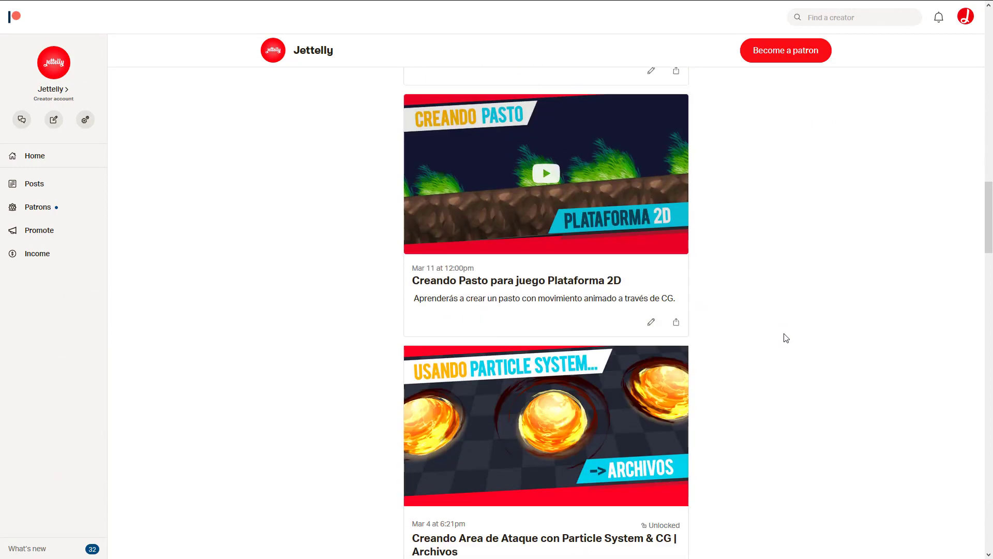
scroll(787, 337, "down", 3)
scroll(788, 337, "down", 2)
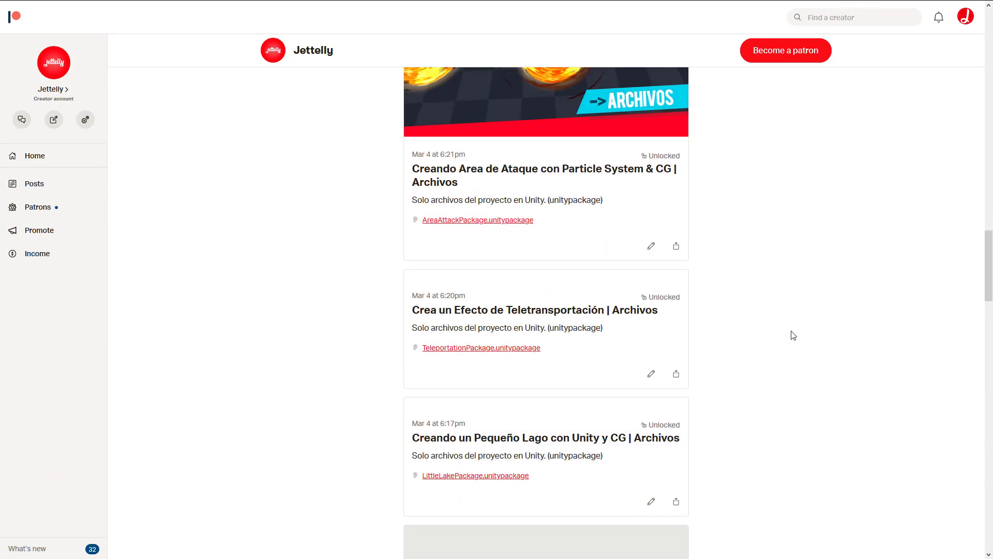
scroll(789, 336, "down", 3)
scroll(793, 336, "down", 2)
scroll(793, 335, "down", 3)
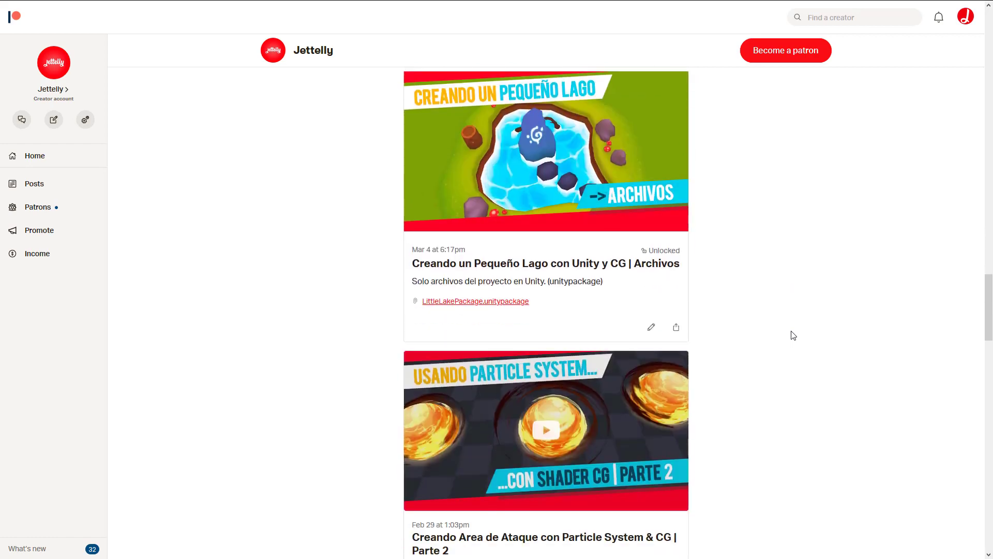
scroll(794, 335, "down", 3)
scroll(794, 335, "down", 2)
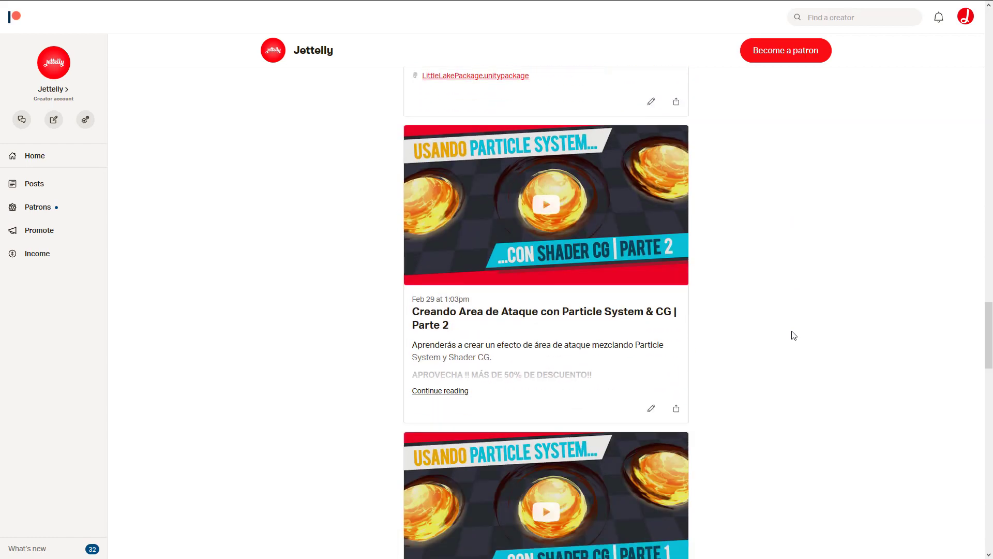
scroll(794, 336, "down", 3)
scroll(794, 335, "down", 3)
scroll(794, 335, "down", 2)
scroll(794, 335, "down", 2)
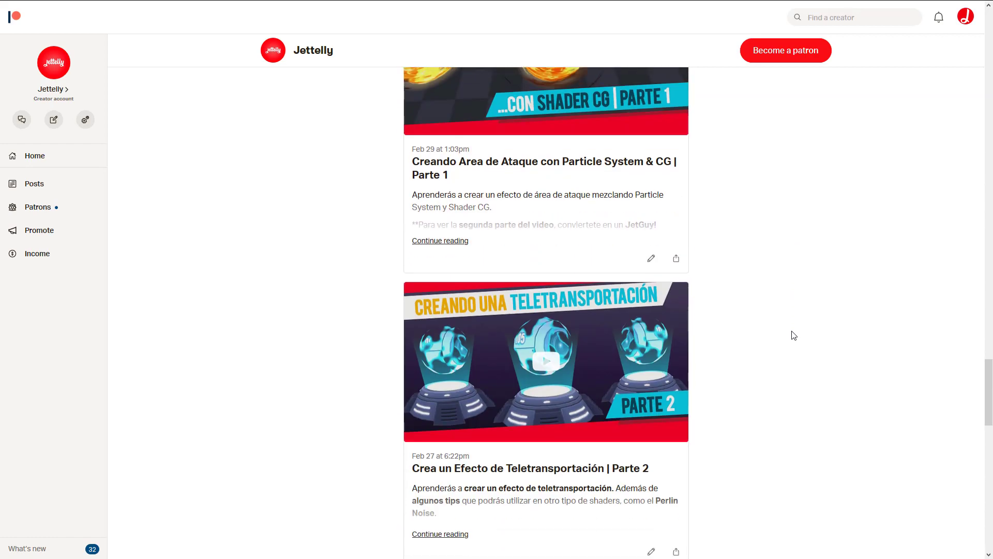
scroll(794, 335, "down", 4)
scroll(794, 336, "down", 3)
scroll(794, 335, "down", 2)
scroll(794, 335, "down", 2)
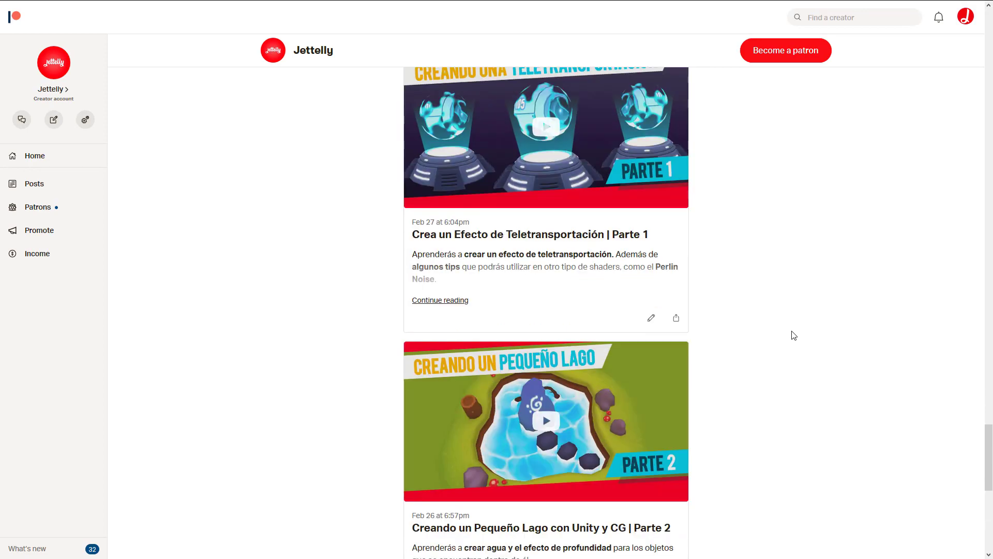
scroll(794, 335, "down", 3)
scroll(794, 335, "down", 4)
scroll(794, 335, "up", 3)
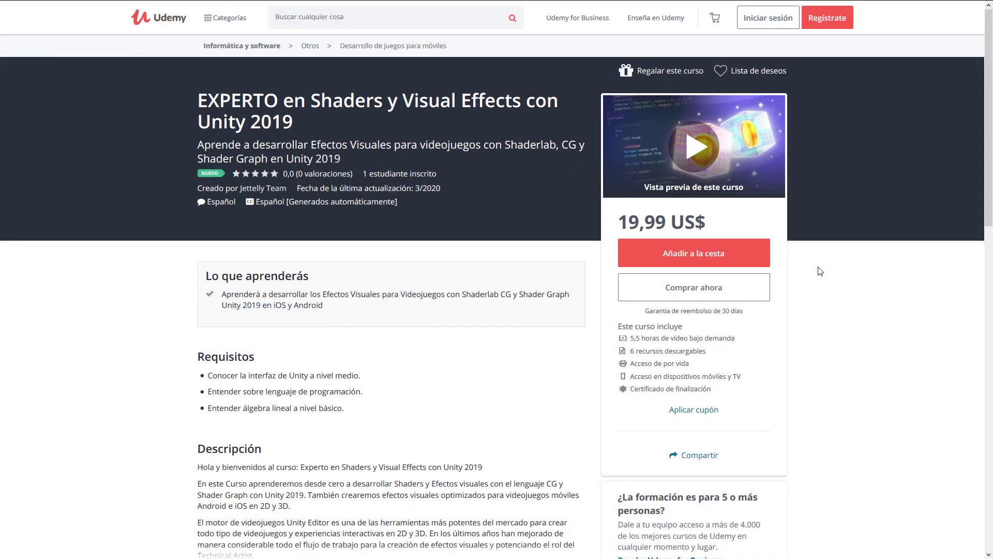
Expand the Shaderlab y CG, Visual Effects and Shader Graph lesson lists on the course page.
scroll(820, 271, "down", 5)
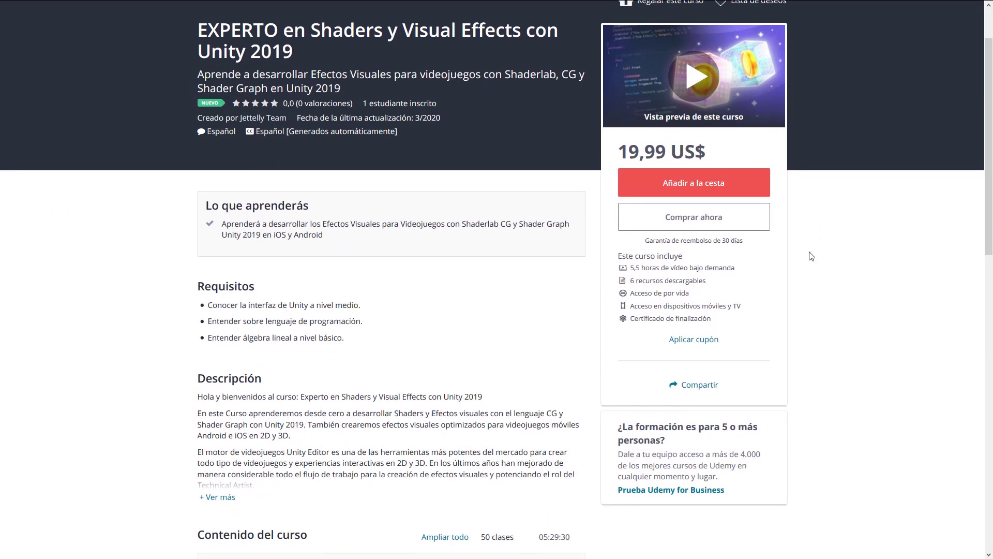
scroll(825, 248, "down", 4)
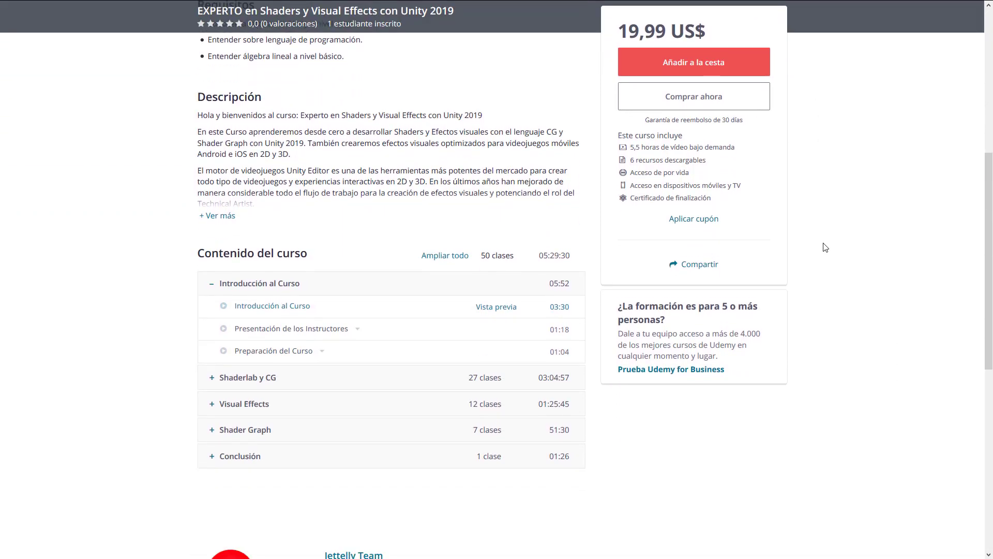
left_click(408, 274)
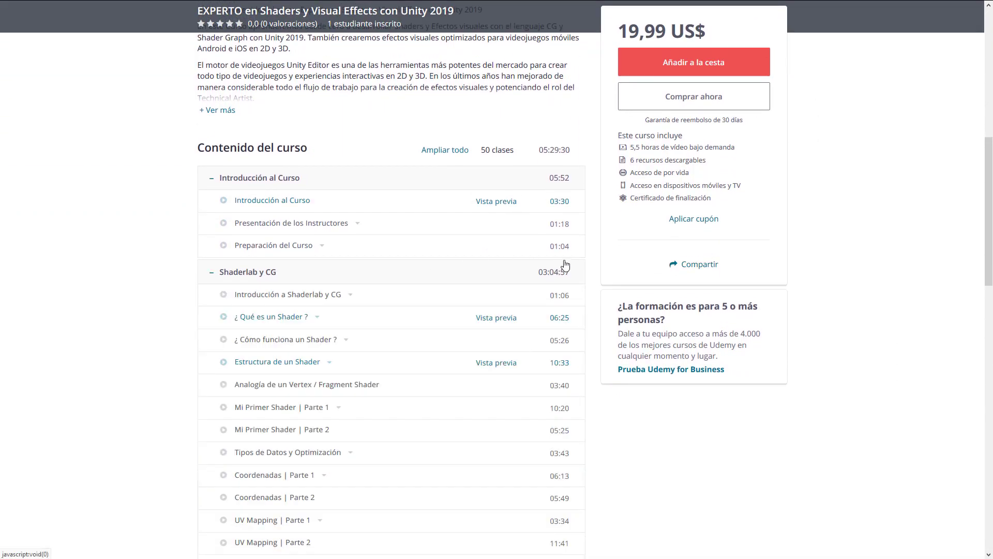
scroll(540, 293, "down", 5)
scroll(522, 313, "down", 6)
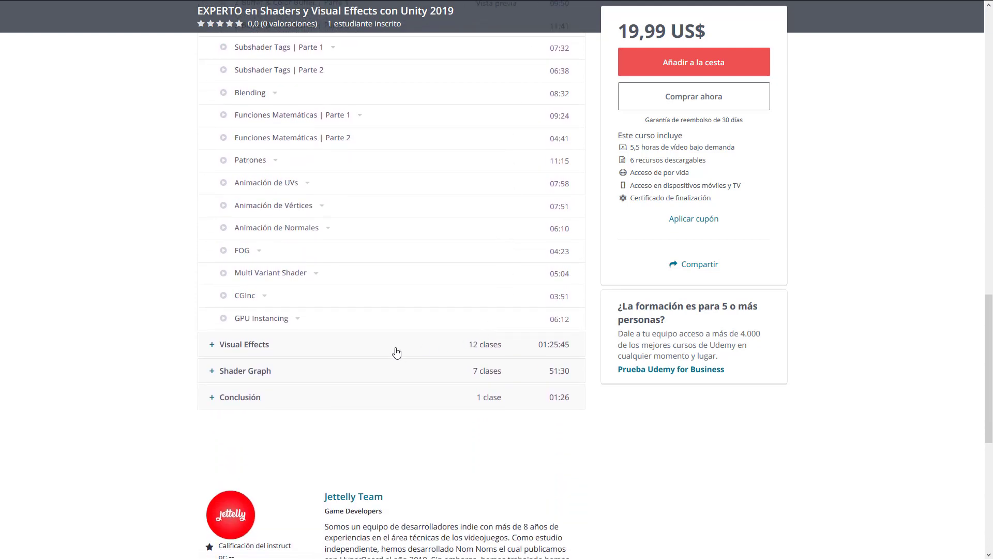
left_click(394, 348)
scroll(481, 330, "down", 3)
scroll(489, 325, "down", 3)
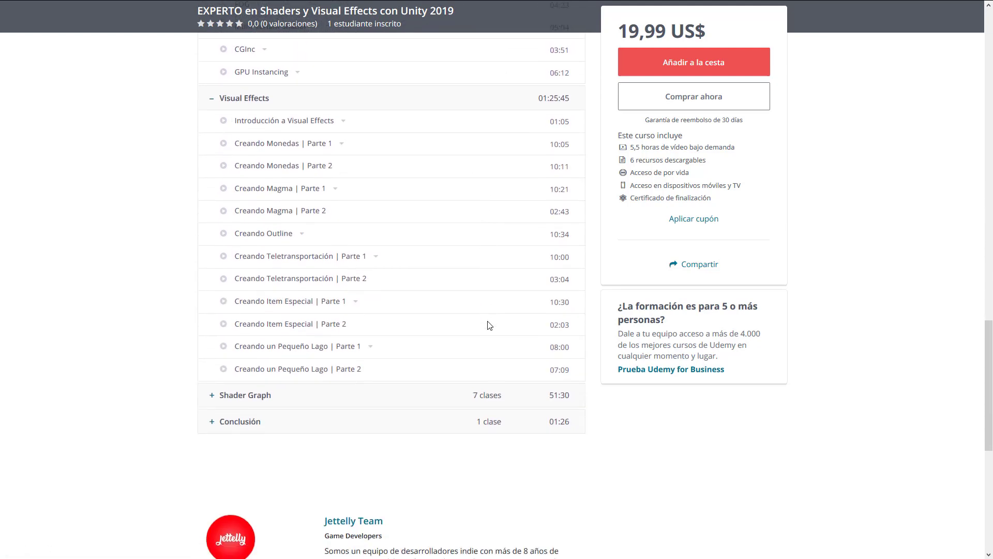
left_click(481, 324)
Show the instructor's full description with + Ver más.
scroll(486, 325, "down", 5)
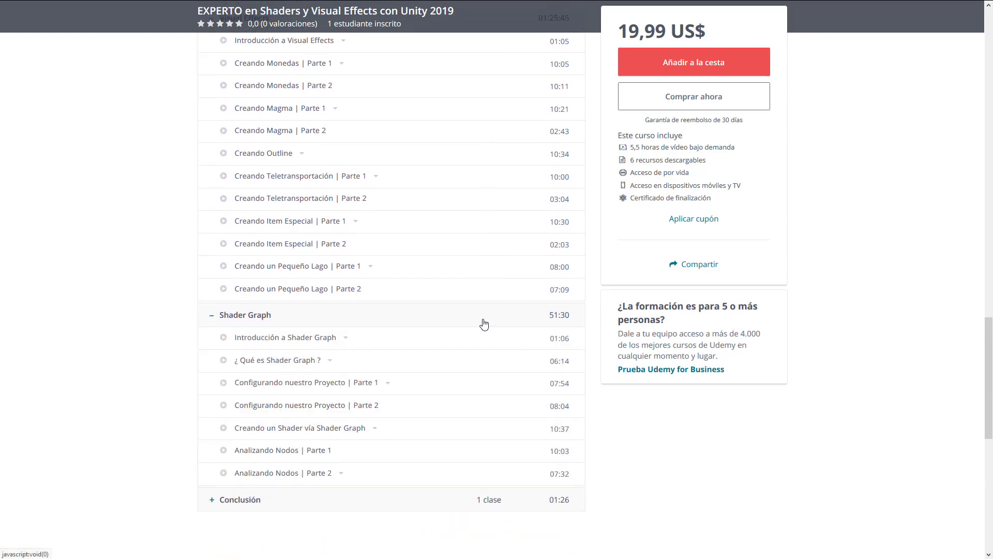
scroll(491, 325, "down", 2)
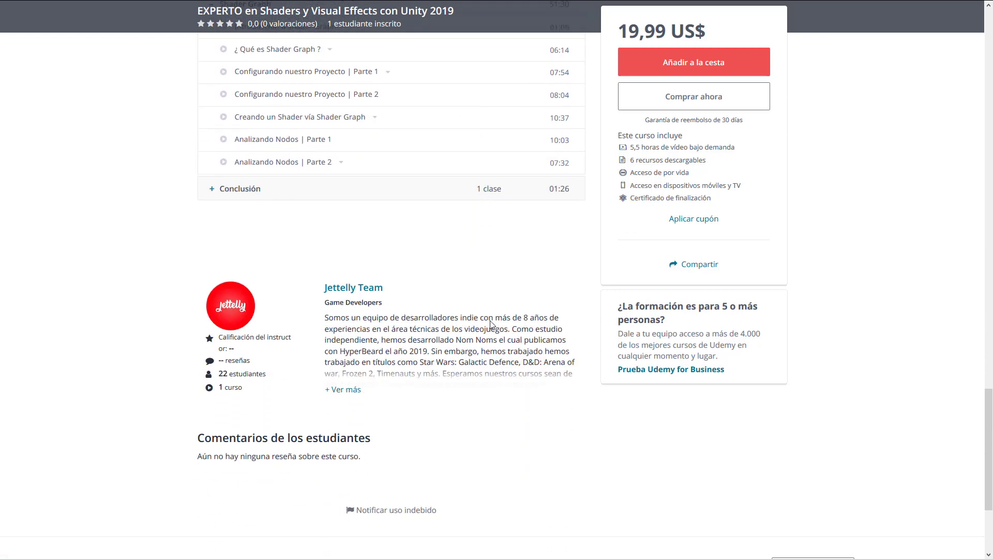
left_click(347, 323)
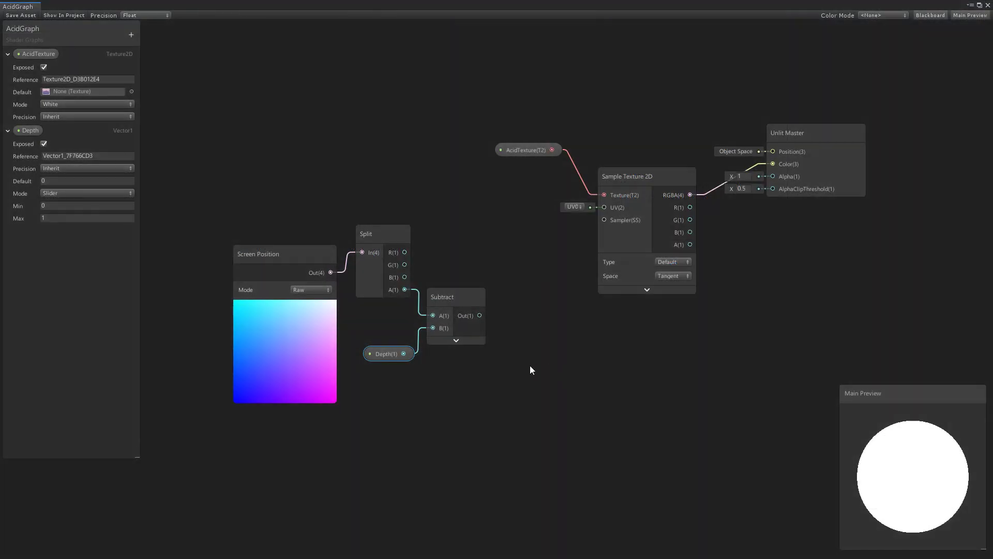
Add a Scene Depth node to AcidGraph with its Sampling Mode set to Eye.
left_click(530, 366)
key("space")
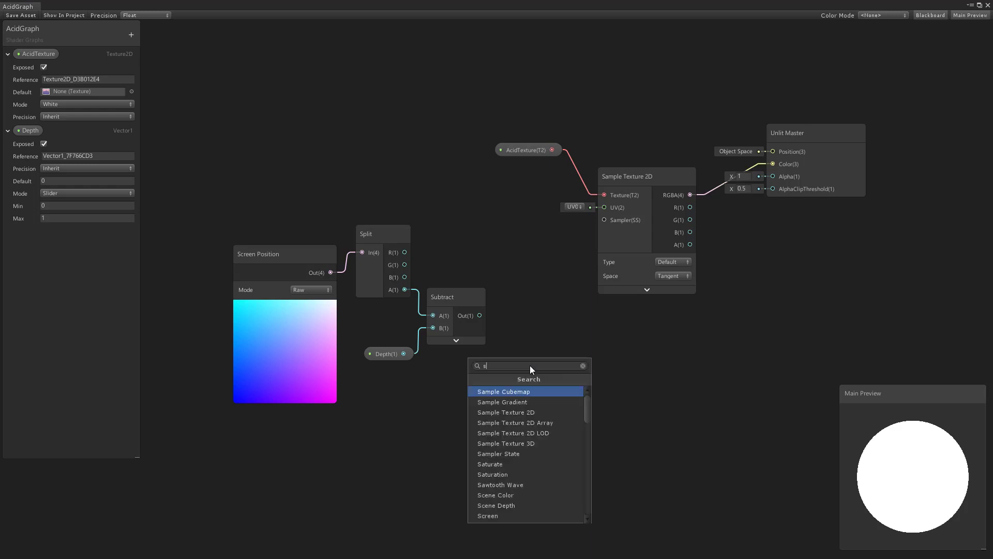
type("scen")
key("Down")
key("Return")
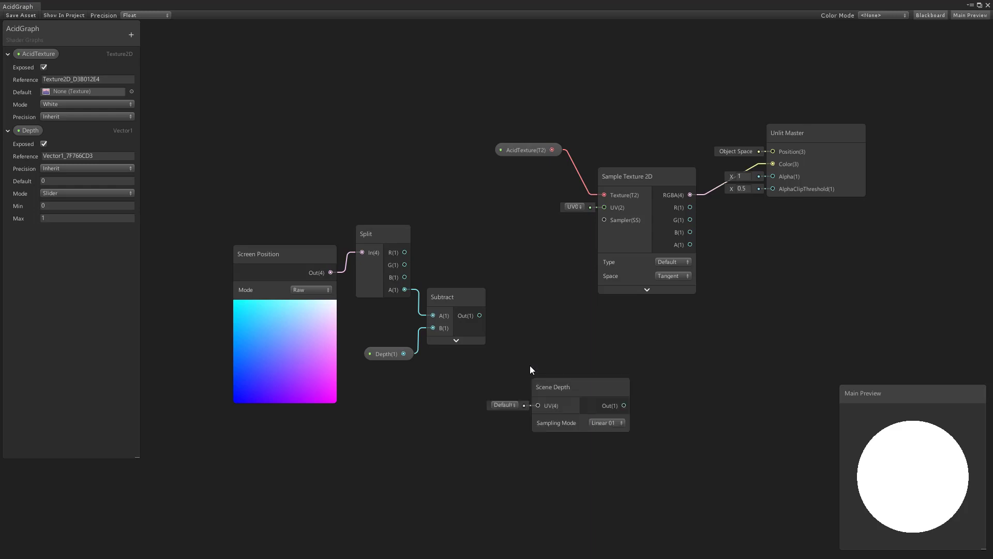
left_click_drag(563, 379, 461, 173)
left_click(503, 206)
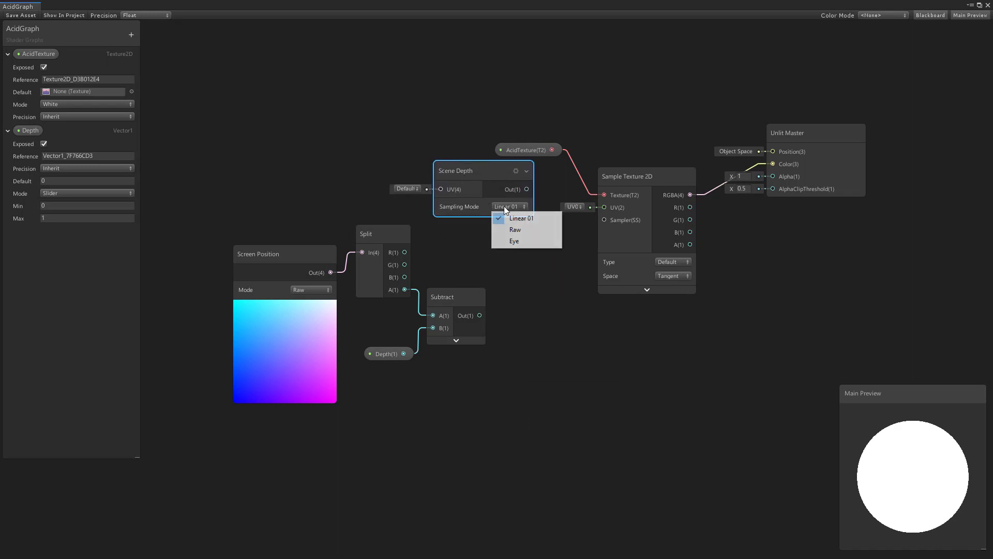
left_click(522, 241)
Move the texture and Unlit Master nodes together up and to the right.
left_click_drag(554, 94, 747, 350)
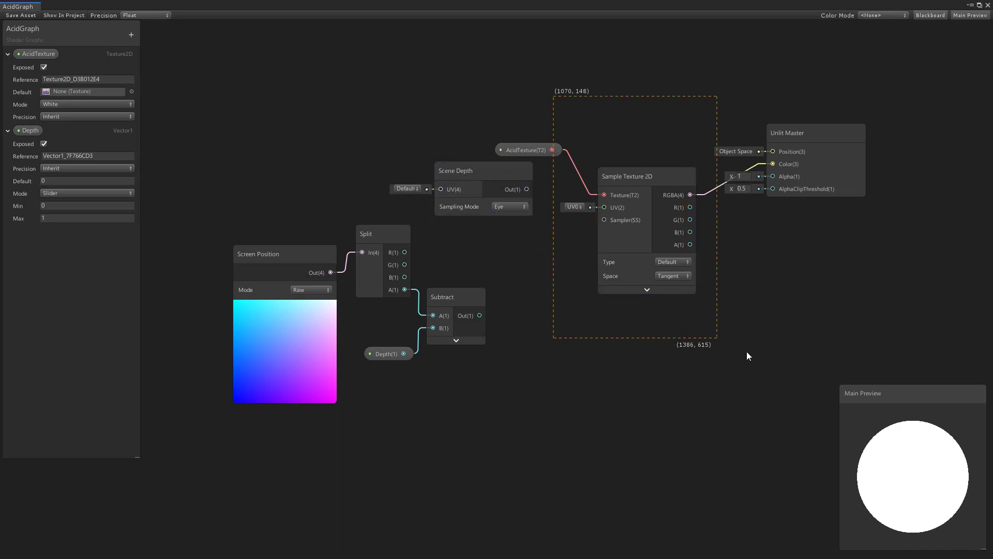
mouse_move(659, 164)
left_mouse_down()
mouse_move(791, 117)
mouse_move(849, 83)
left_mouse_up()
left_click(747, 141)
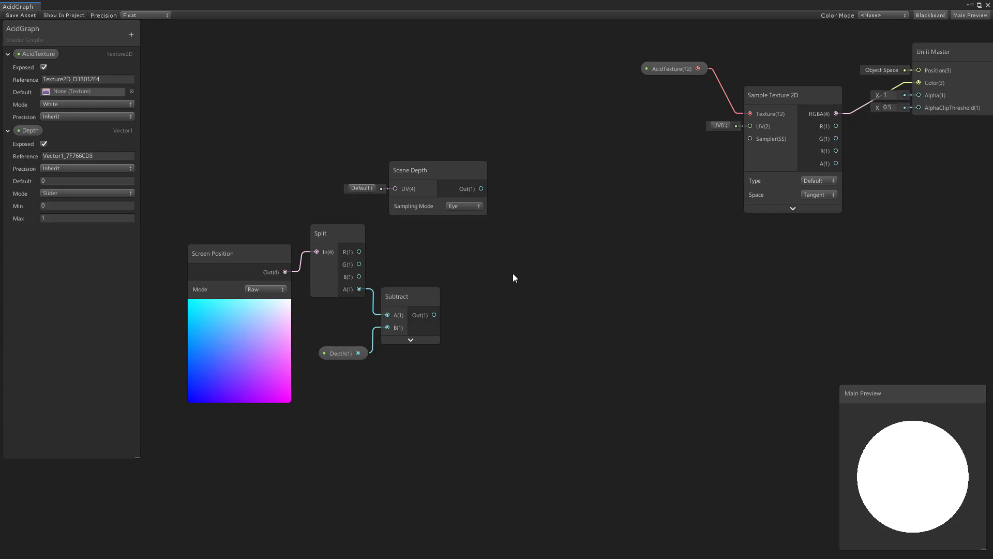
Add a Subtract node taking Scene Depth into A and the first Subtract's result into B.
key("space")
type("subtract")
key("Return")
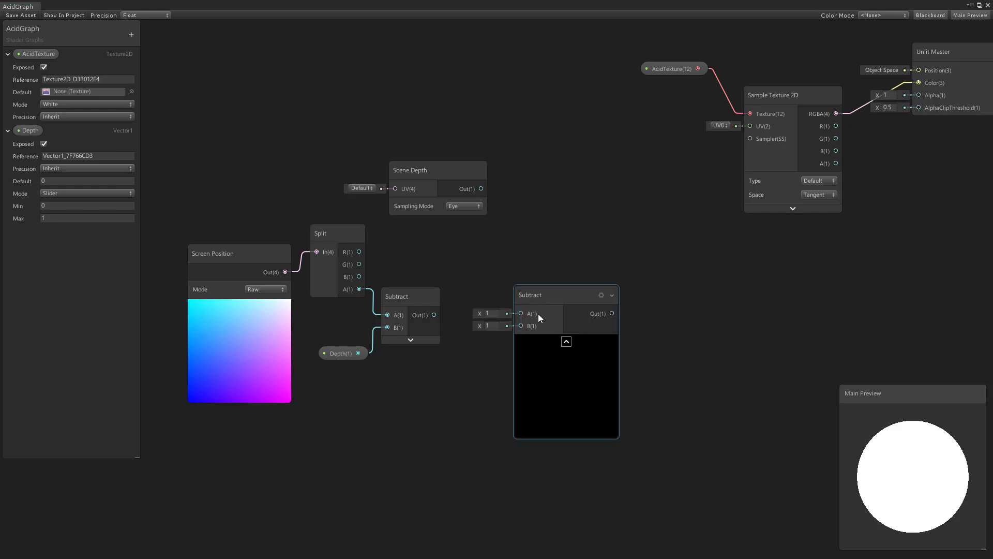
left_click(566, 341)
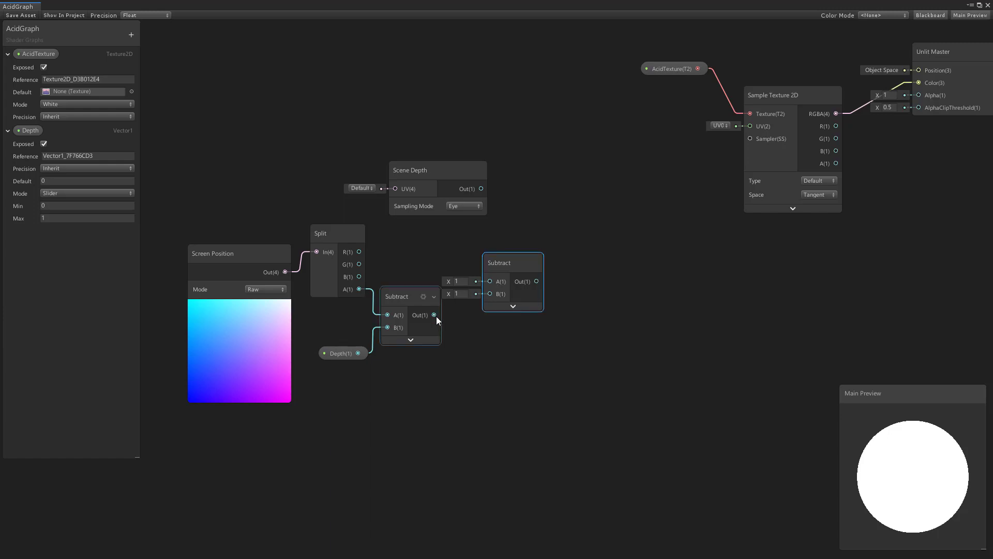
mouse_move(434, 315)
left_mouse_down()
mouse_move(490, 293)
mouse_move(470, 251)
left_mouse_up()
mouse_move(451, 170)
left_mouse_down()
mouse_move(406, 154)
mouse_move(464, 265)
left_mouse_up()
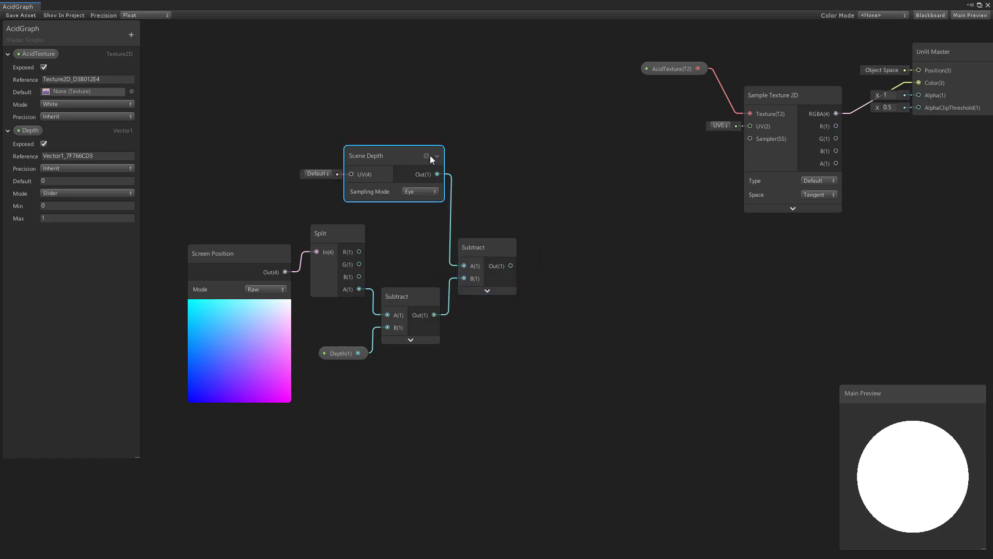
left_click_drag(408, 156, 405, 170)
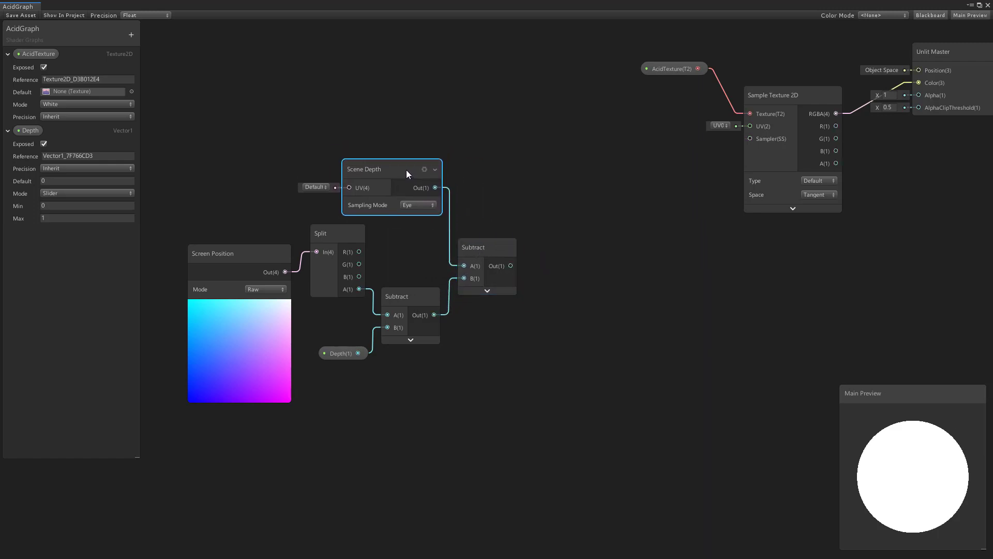
middle_click_drag(498, 204, 541, 214)
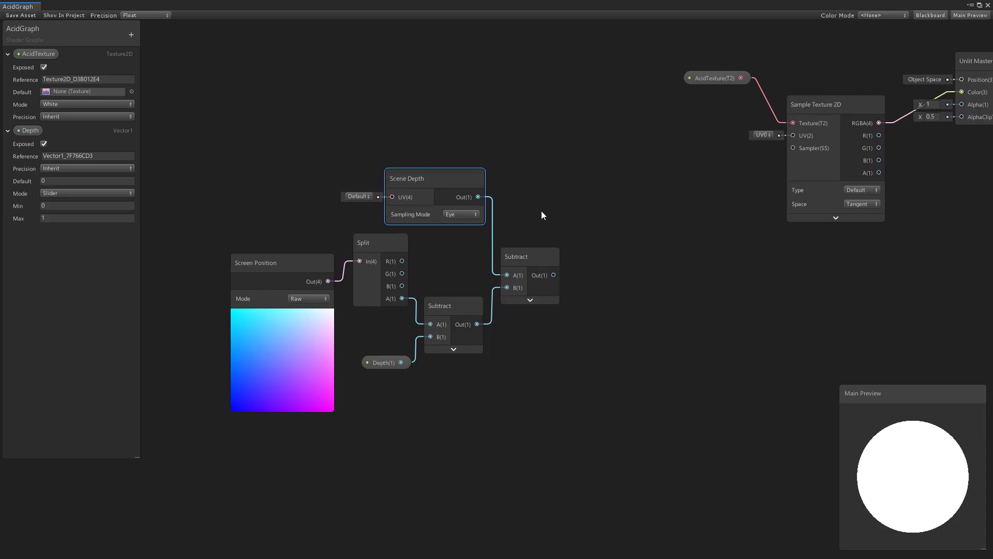
left_click(634, 233)
Add a One Minus node fed by the new Subtract's output.
key("space")
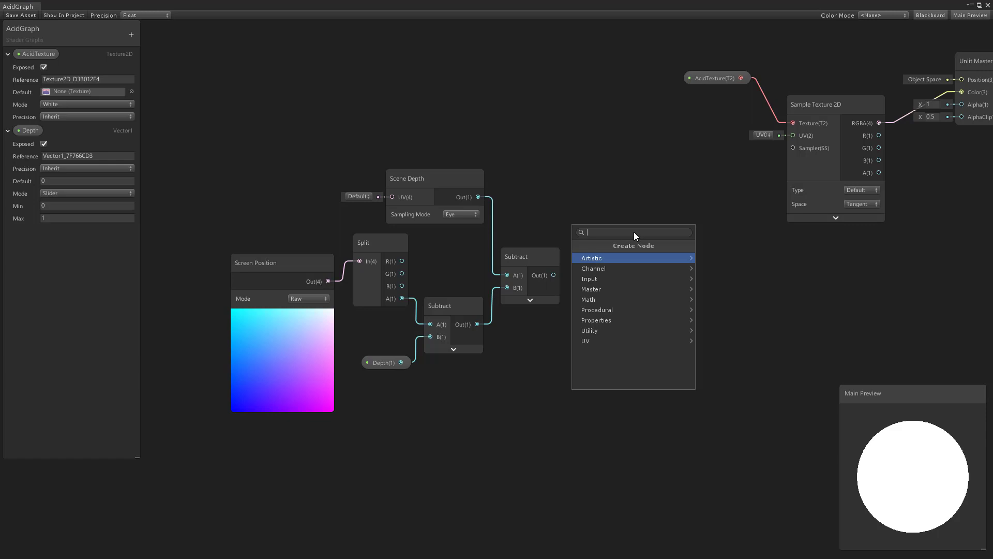
type("one")
key("Return")
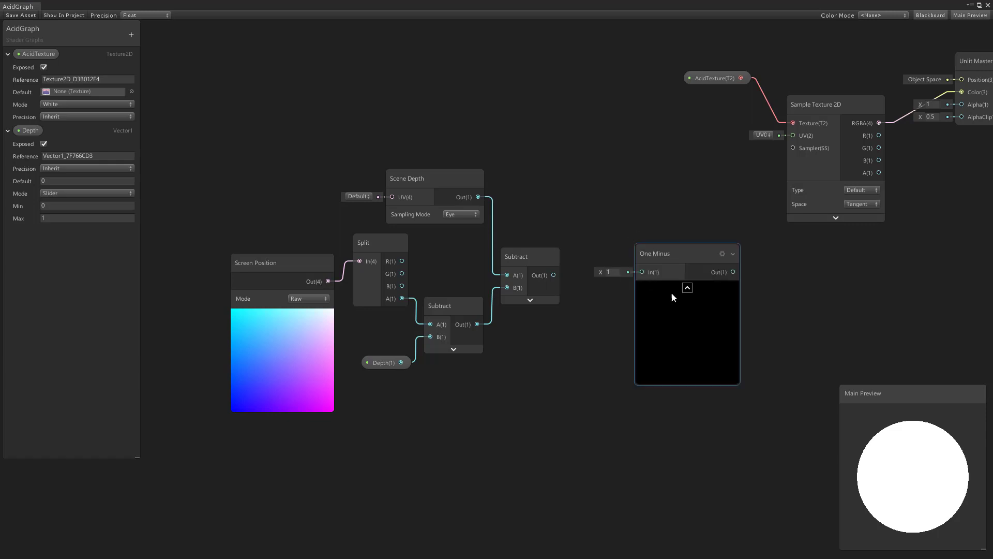
left_click(670, 293)
mouse_move(553, 274)
left_mouse_down()
mouse_move(642, 272)
mouse_move(600, 252)
left_mouse_up()
left_click(683, 282)
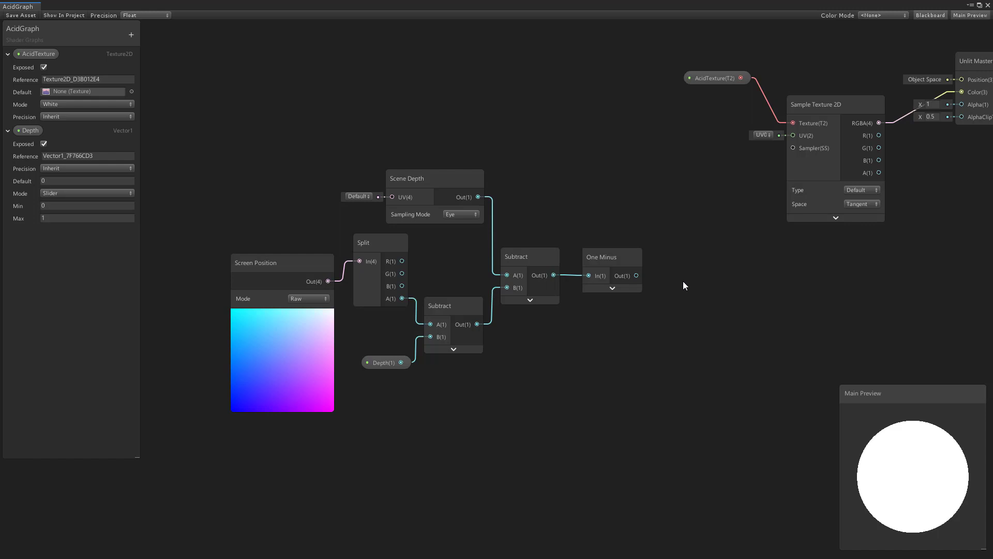
Add a Smoothstep node and feed One Minus into its In input.
key("space")
type("smoothstep")
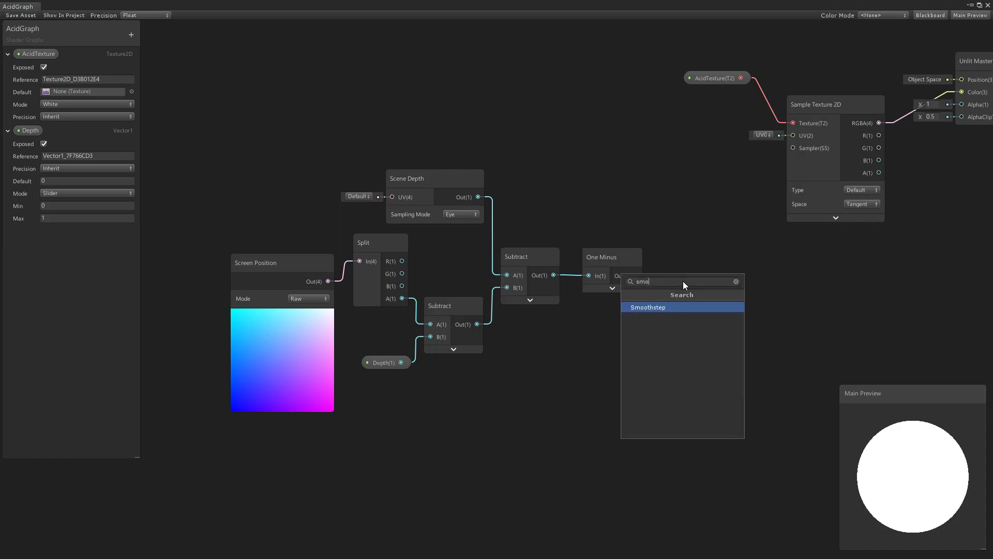
key("Return")
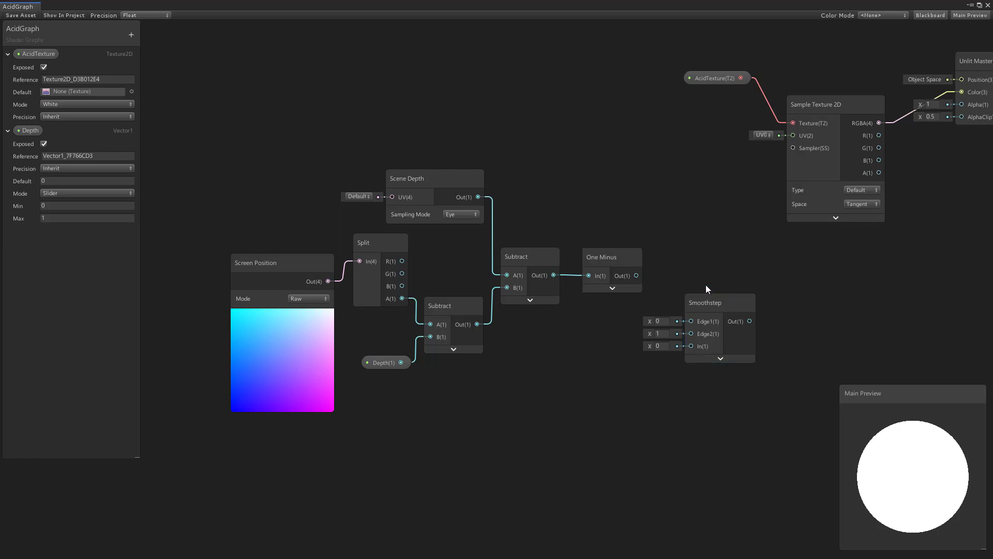
left_click_drag(637, 275, 675, 346)
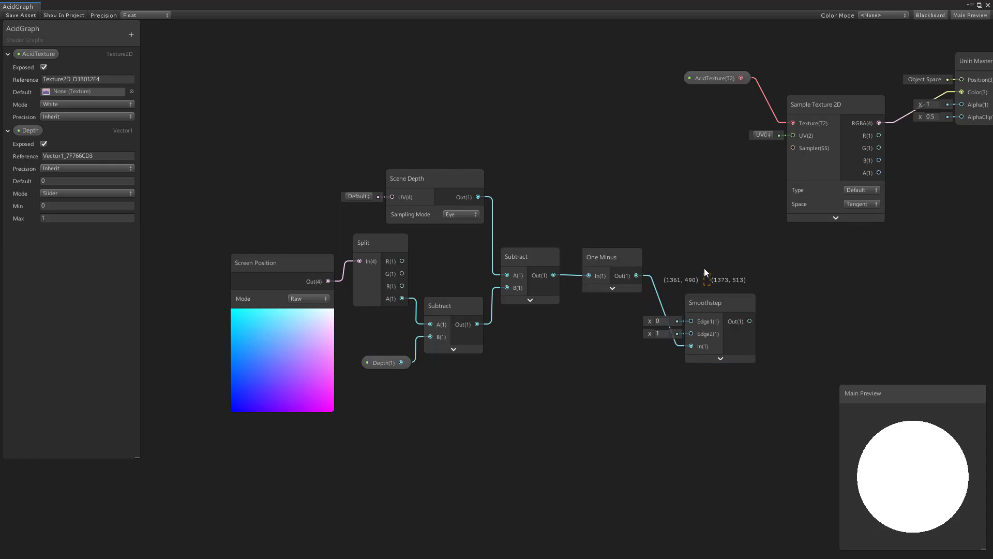
left_click_drag(714, 299, 700, 243)
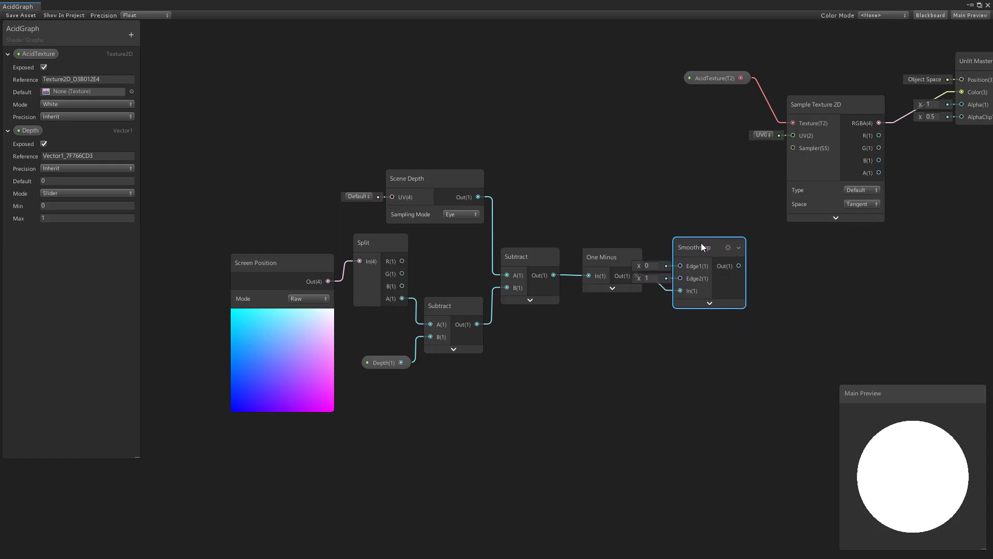
middle_click_drag(671, 344, 654, 352)
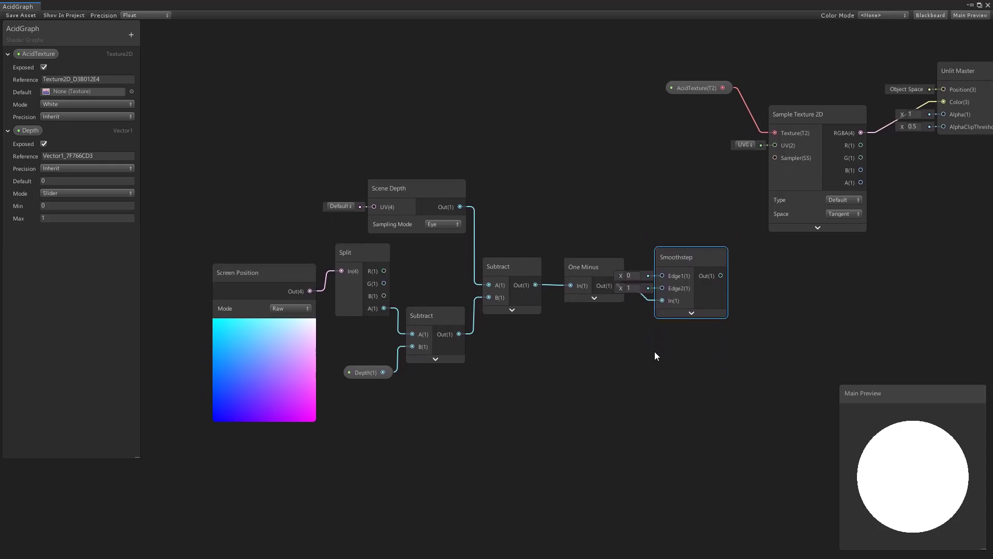
left_click(628, 184)
Replace the texture-to-Color link with Smoothstep driving the Unlit Master Color, then frame the graph.
middle_click_drag(669, 200, 502, 185)
left_click_drag(521, 237, 511, 278)
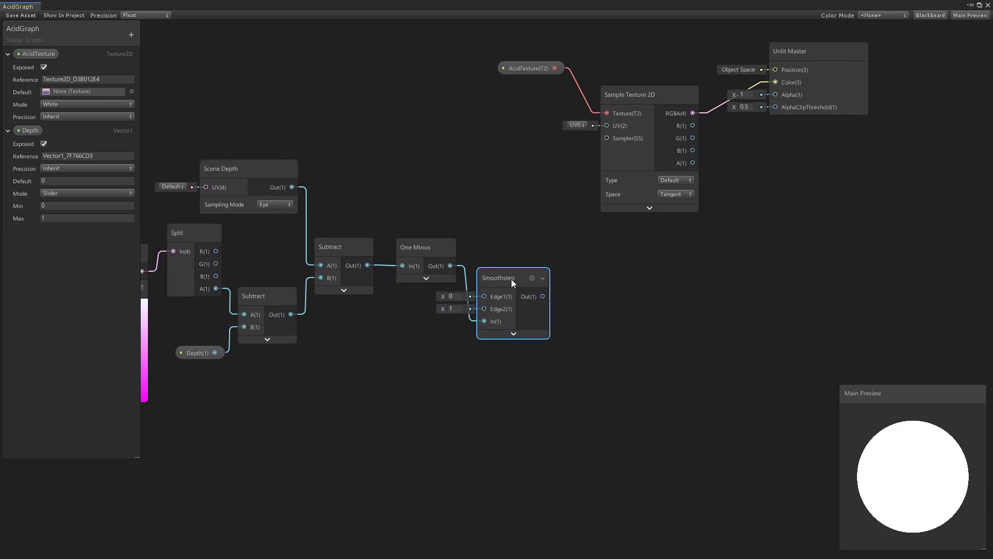
left_click_drag(651, 99, 495, 85)
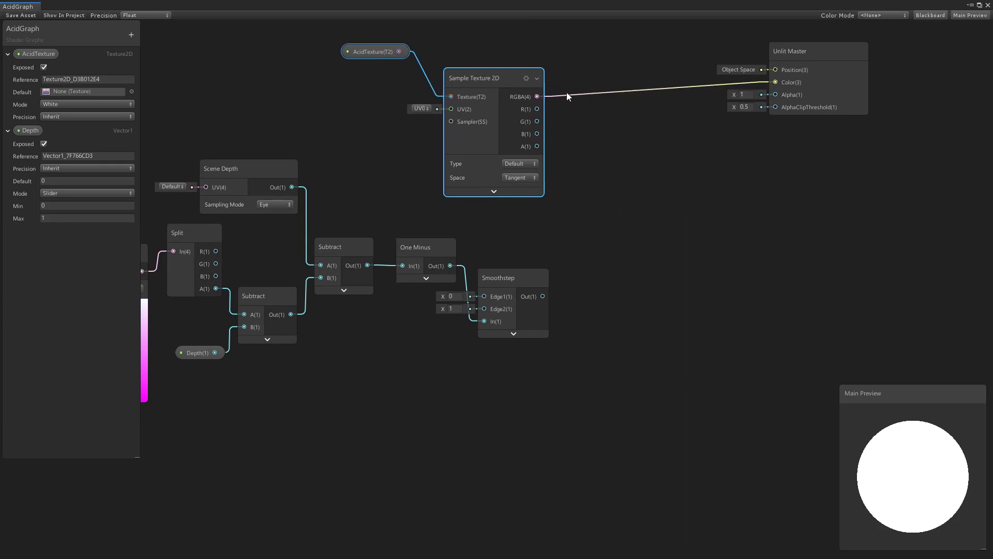
left_click_drag(814, 56, 651, 190)
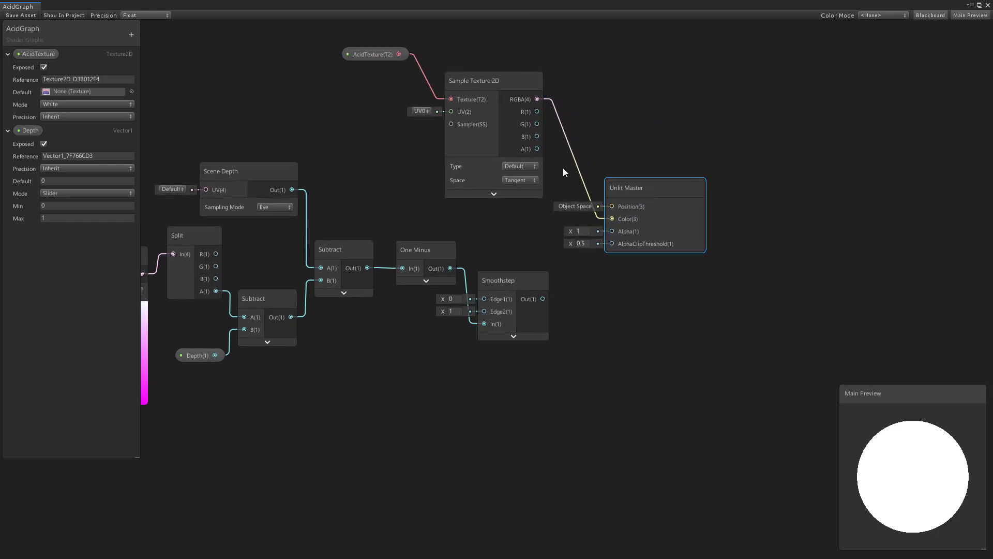
left_click(570, 154)
key("Delete")
left_click_drag(542, 299, 612, 219)
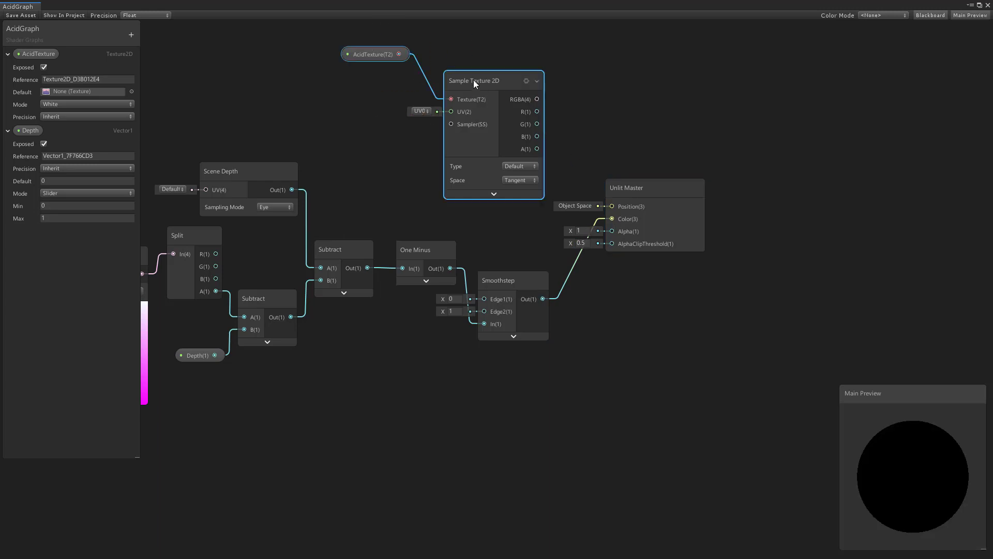
left_click_drag(473, 80, 395, 49)
left_click_drag(572, 182, 603, 190)
key("a")
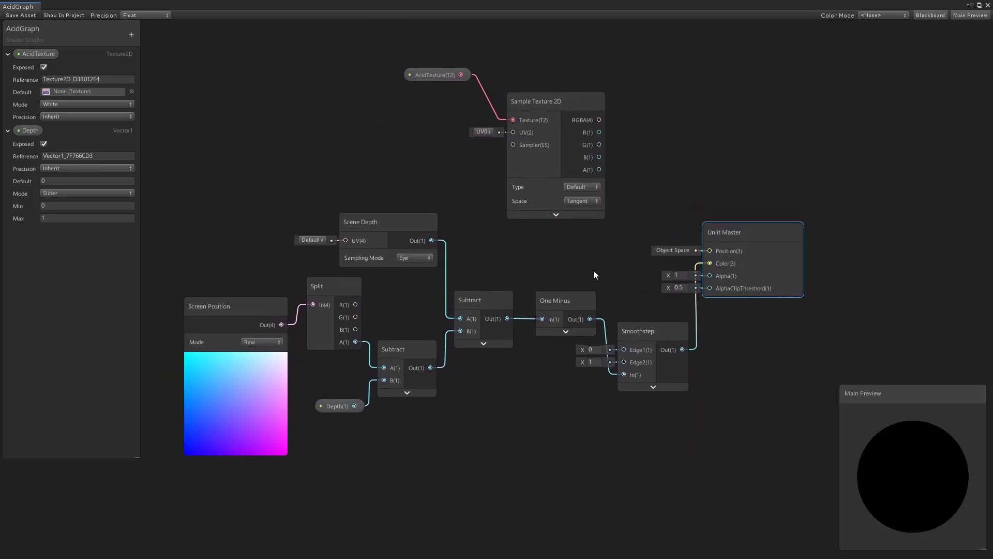
Set the Unlit Master Surface to Transparent and close the Shader Graph window.
left_click(786, 233)
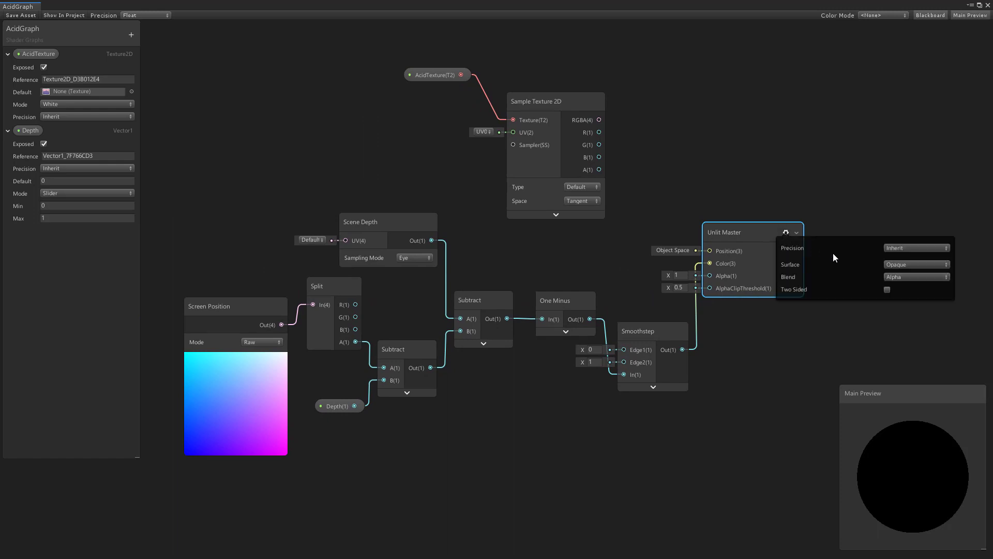
left_click(912, 267)
left_click(909, 288)
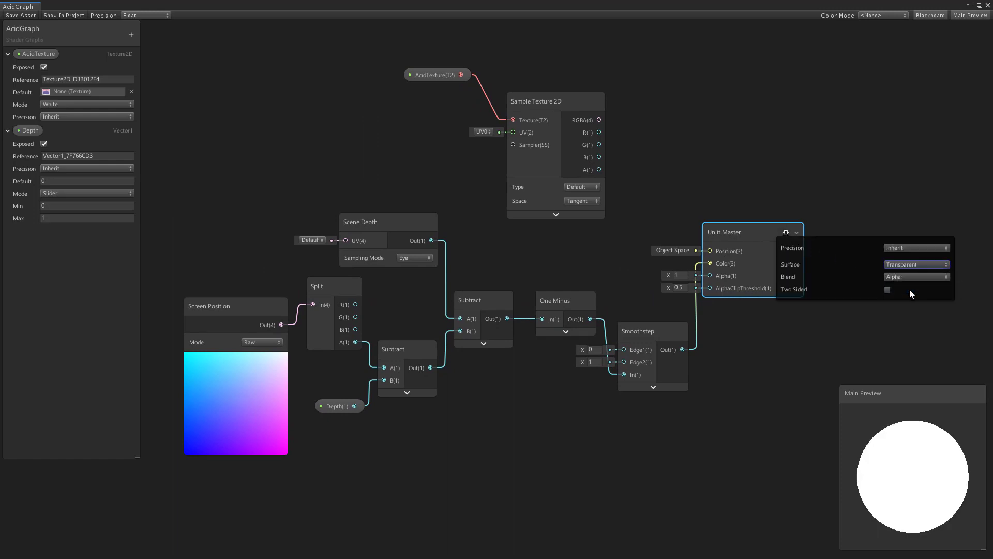
left_click(784, 232)
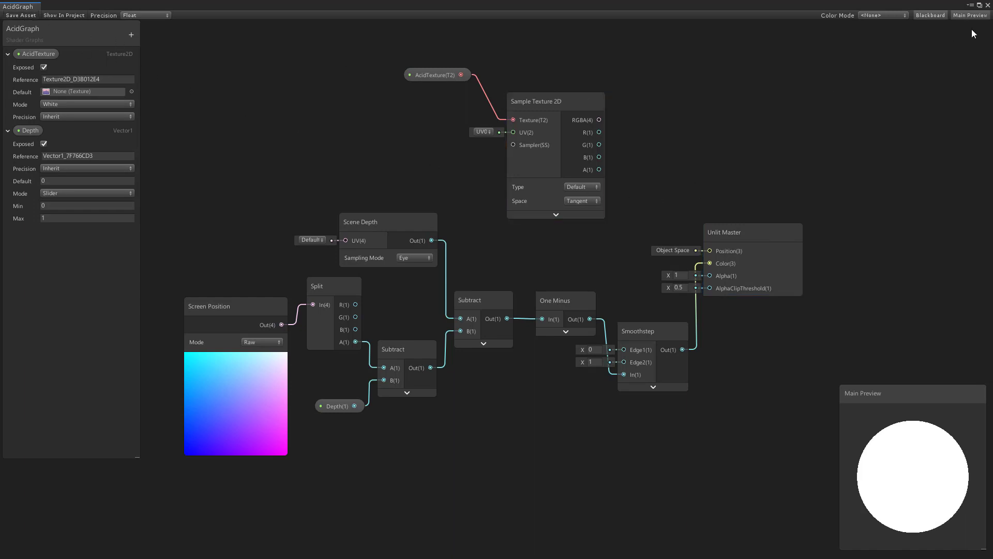
left_click(988, 5)
left_click(485, 165)
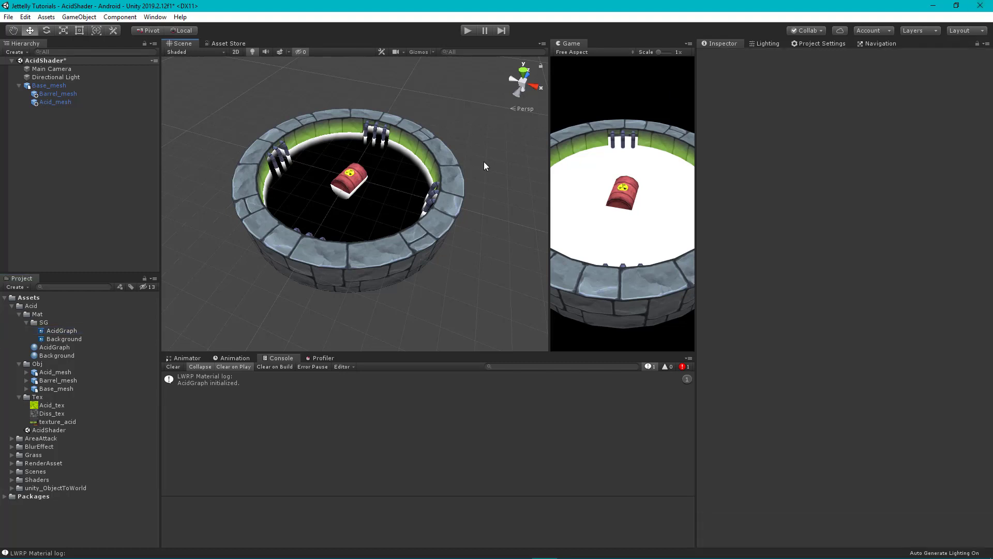
Tick Depth Texture and HDR on LightweightRenderPipelineAsset, then orbit the scene around the acid well.
left_click(12, 463)
left_click(64, 472)
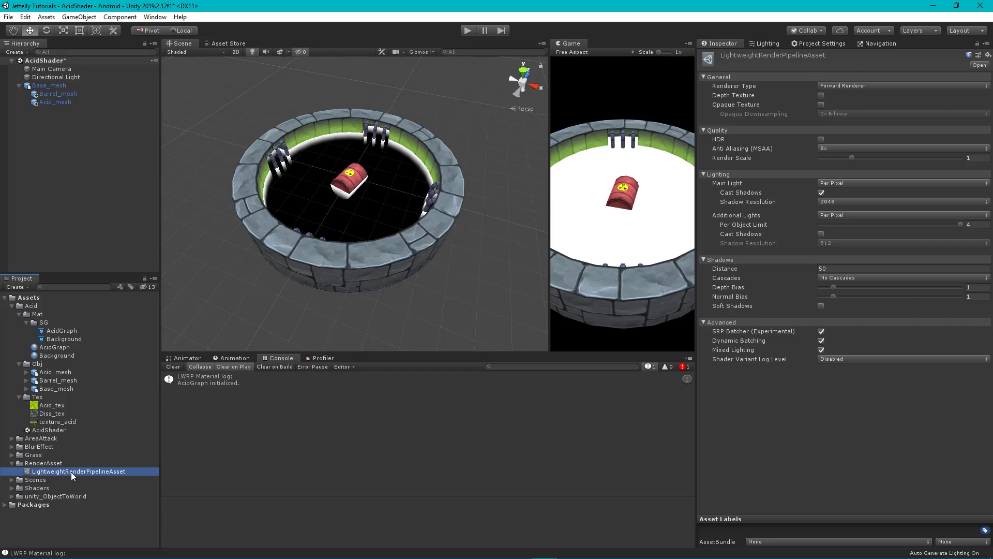
left_click(821, 95)
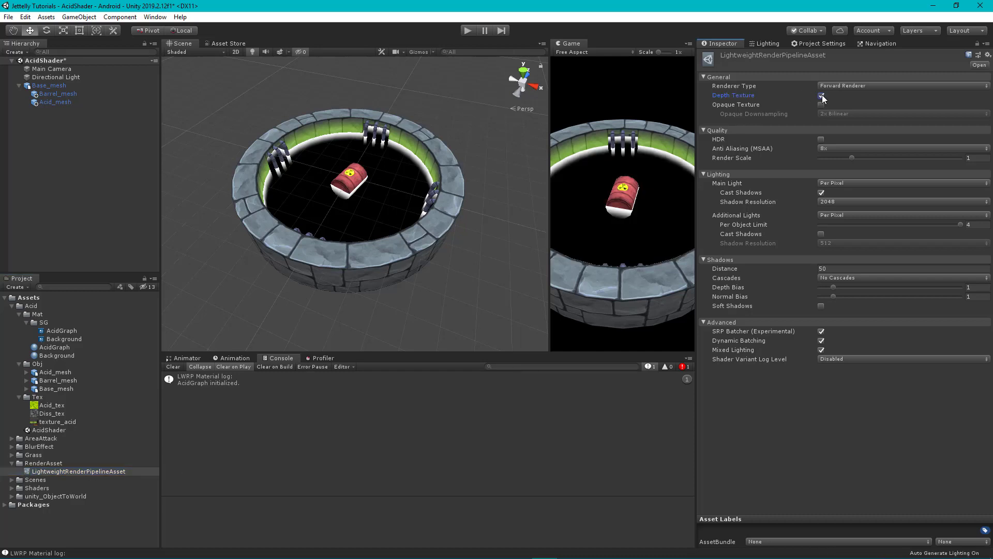
left_click(821, 139)
left_click(482, 126)
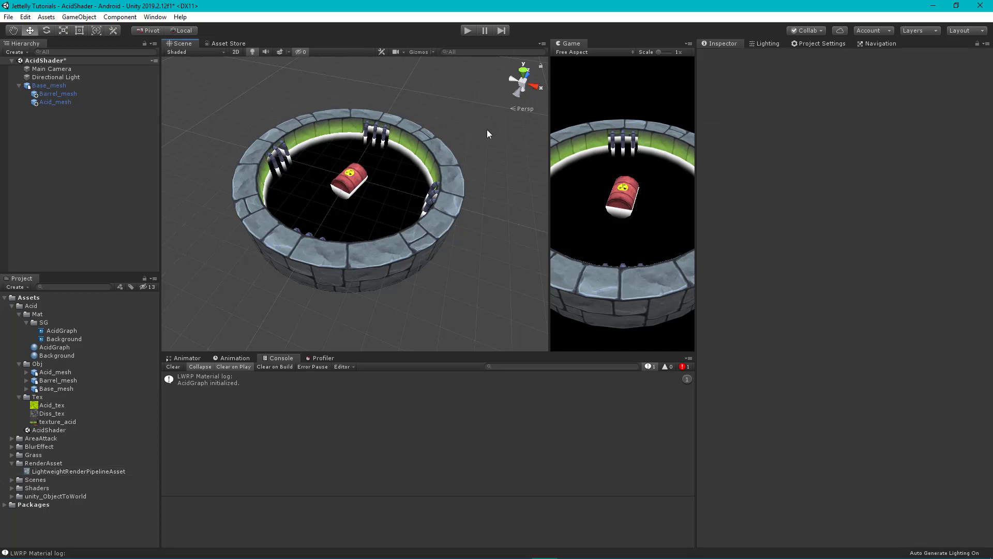
mouse_move(395, 171)
left_mouse_down("alt")
mouse_move(463, 235)
mouse_move(293, 278)
mouse_move(376, 206)
left_mouse_up("alt")
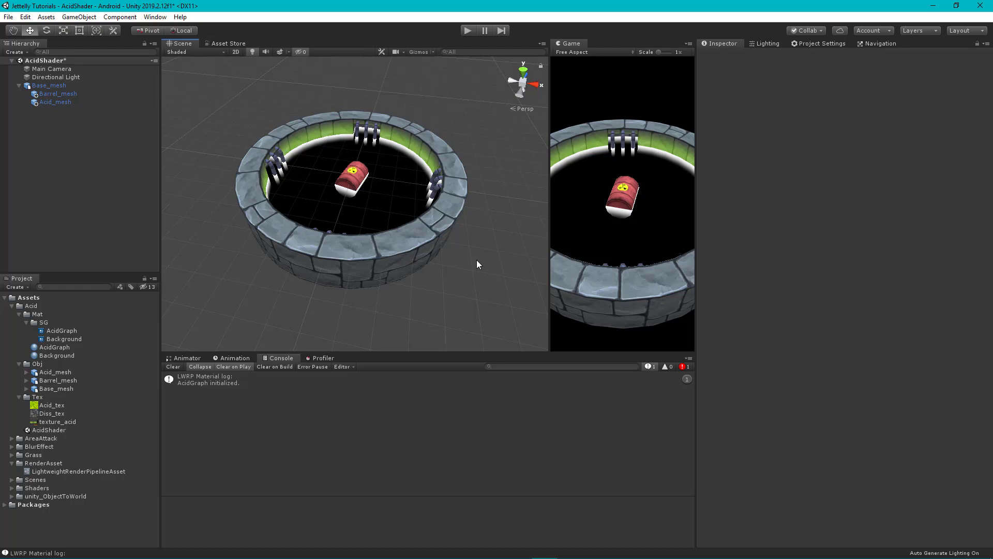
Reopen AcidGraph and add a Blend node placed beside the Unlit Master.
left_click(64, 332)
double_click(65, 331)
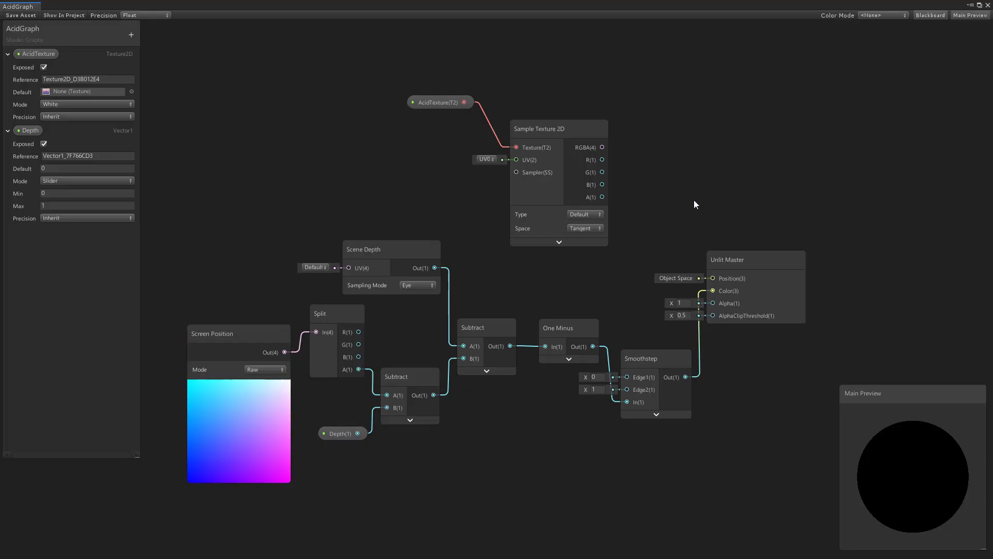
key("space")
type("blend")
key("Return")
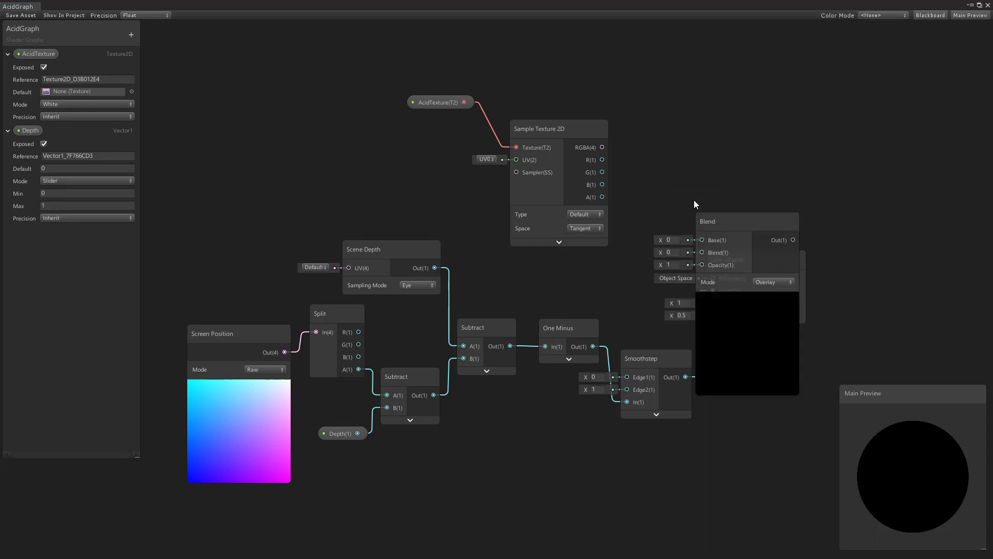
left_click_drag(739, 244, 710, 170)
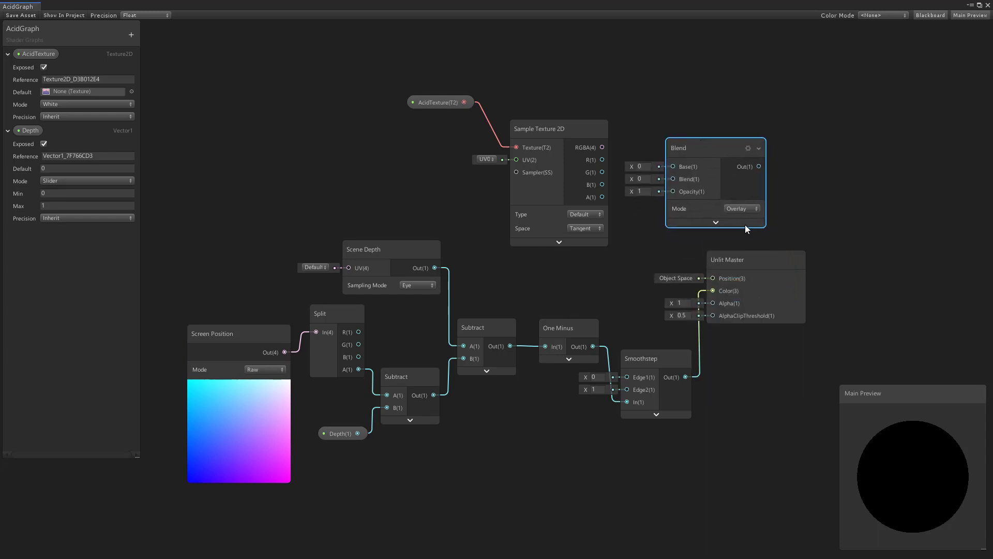
left_click_drag(752, 258, 819, 270)
left_click_drag(708, 147, 706, 167)
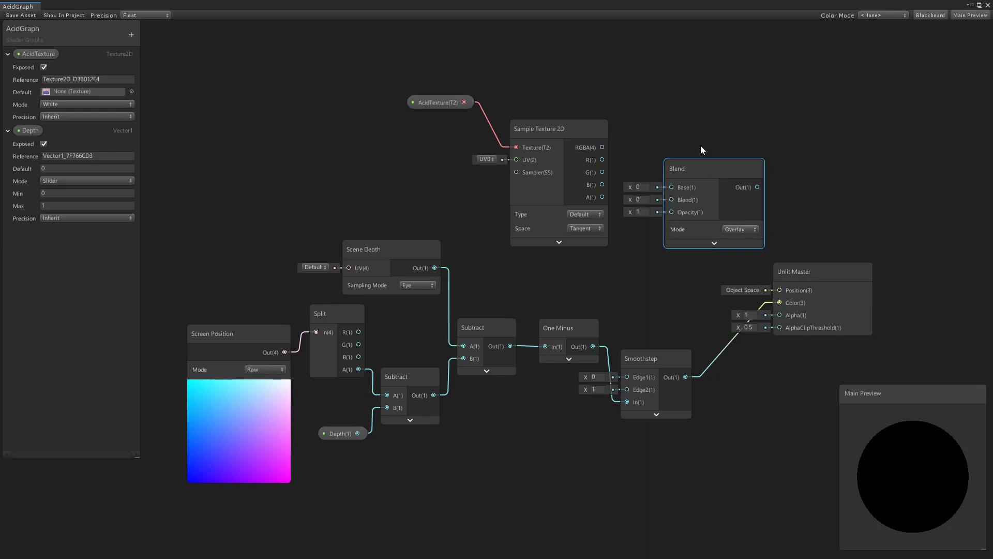
left_click(695, 115)
Wire the texture into Blend's Base and Smoothstep into Blend, drop the Color edge, add a Vector1 property.
left_click_drag(602, 148, 665, 185)
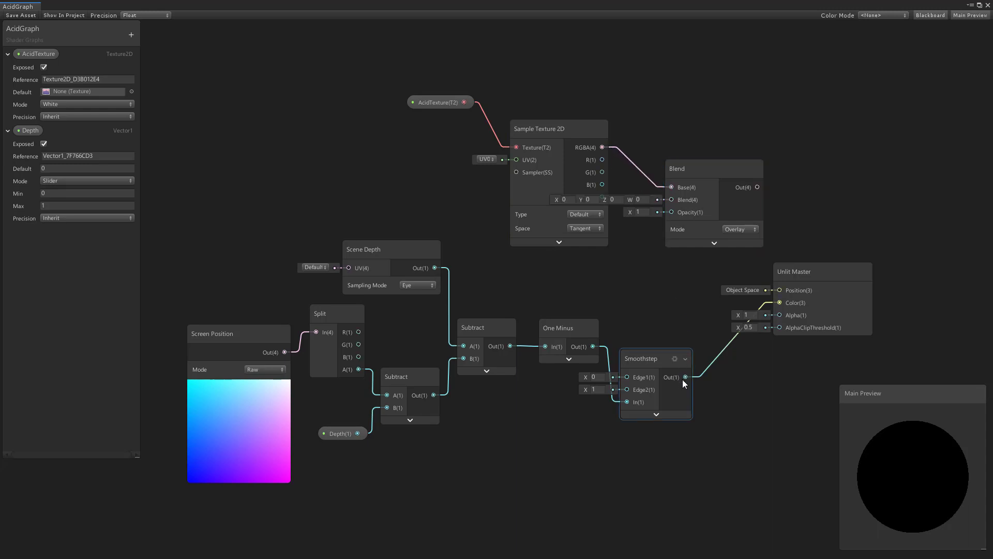
left_click_drag(685, 376, 671, 200)
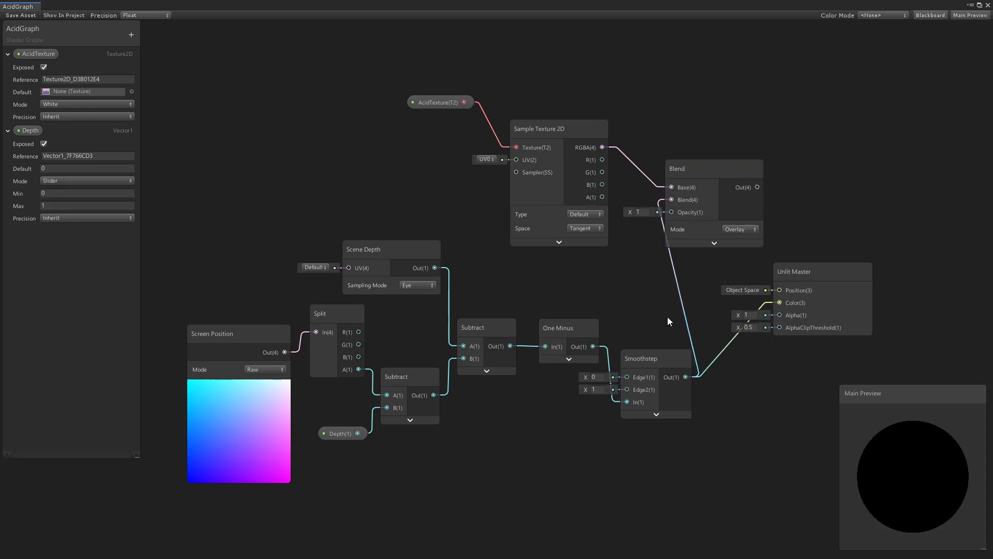
left_click(727, 346)
key("Delete")
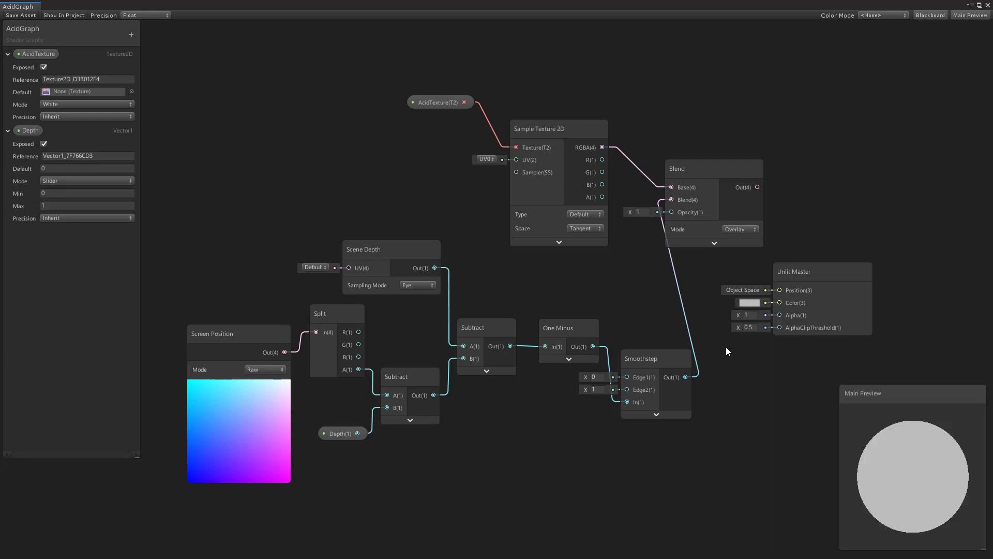
left_click(132, 35)
left_click(181, 44)
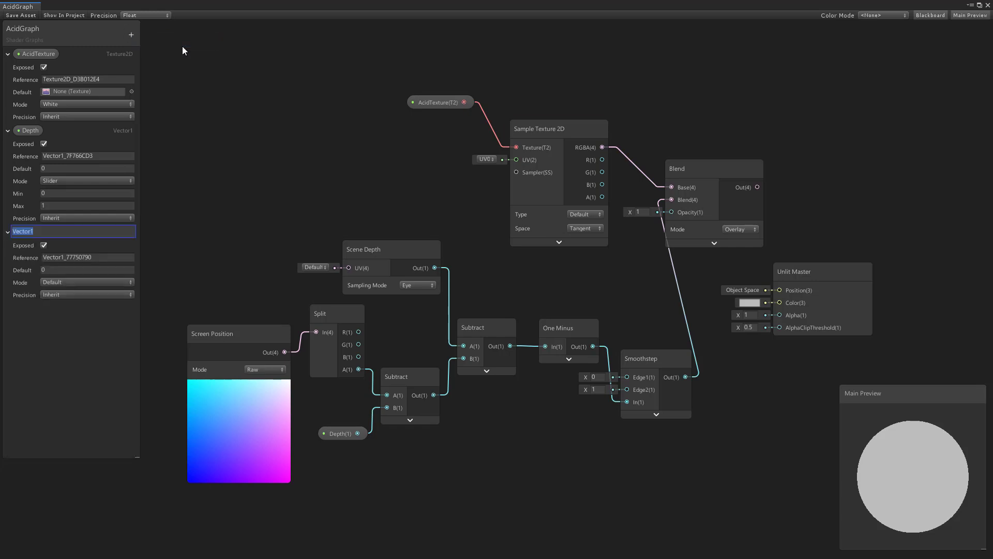
Name the property DepthOpacity, make it a slider, and use it to drive Blend's Opacity.
type("Depth")
type("Opacity")
key("Return")
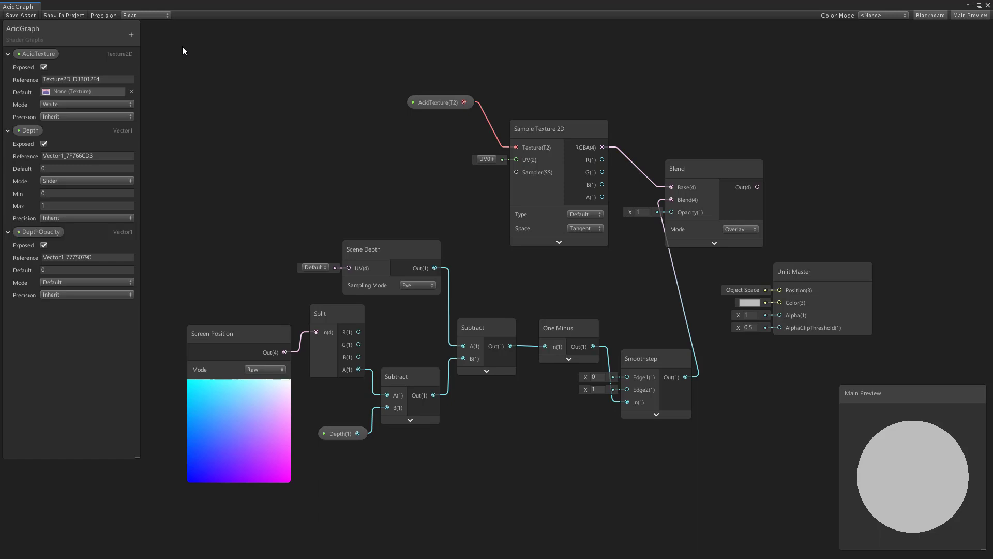
left_click(65, 285)
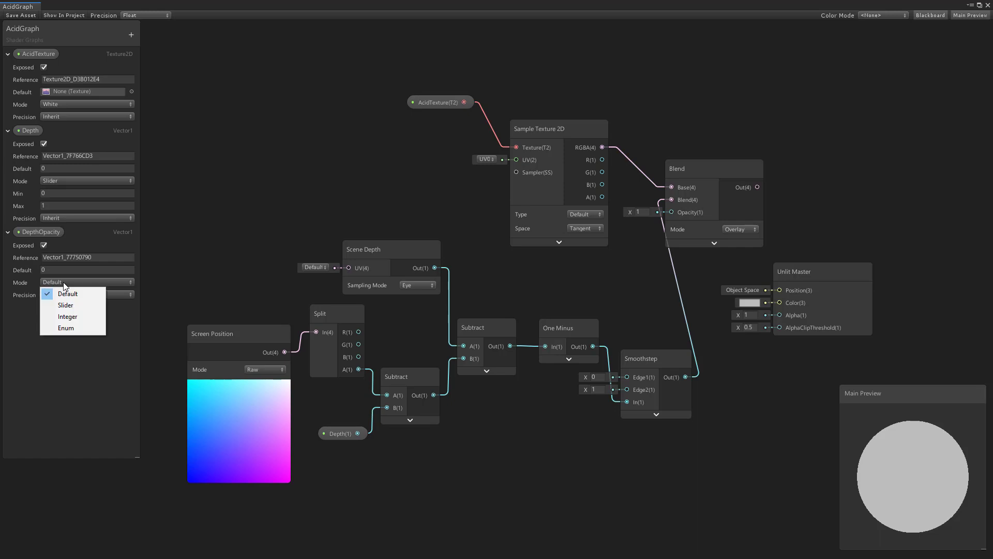
left_click(82, 307)
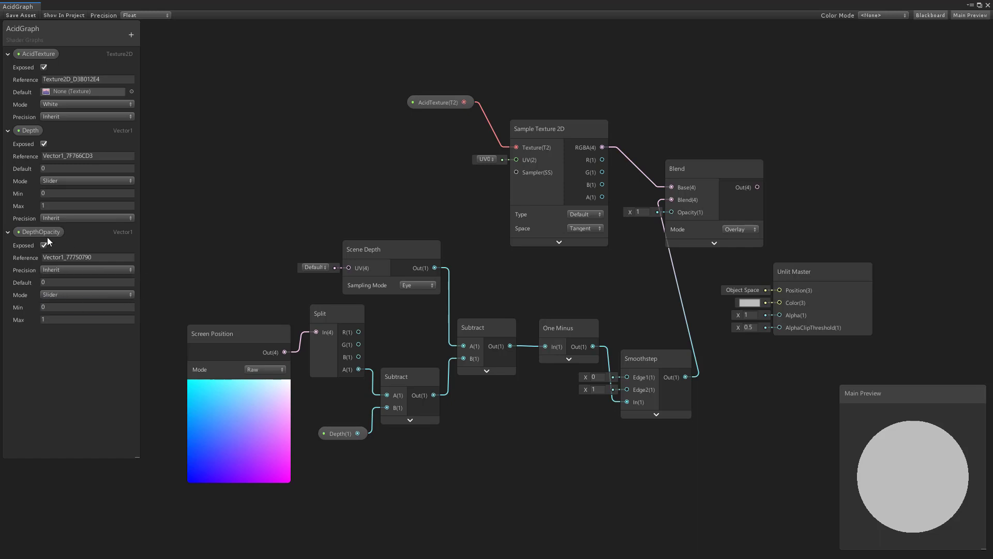
left_click_drag(29, 231, 654, 448)
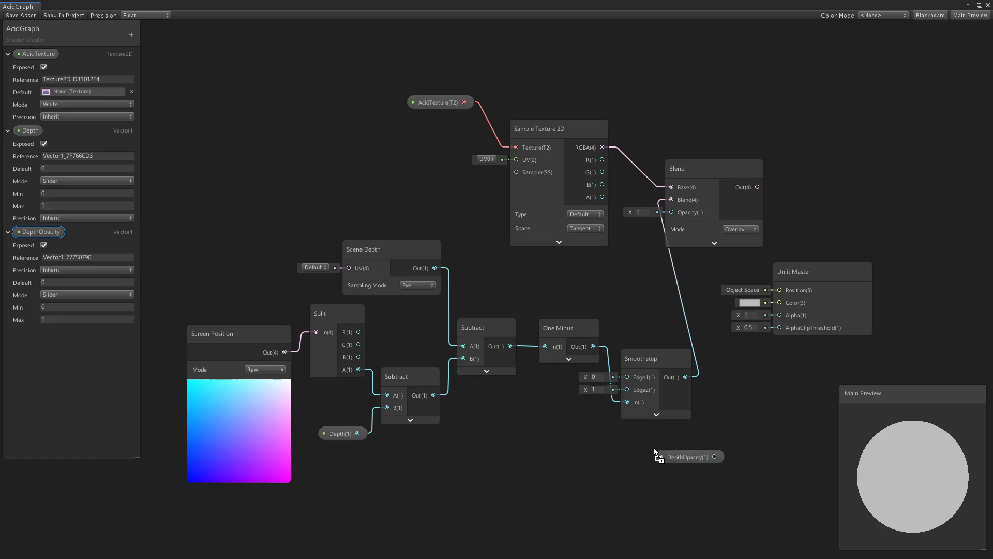
middle_click_drag(690, 439, 598, 421)
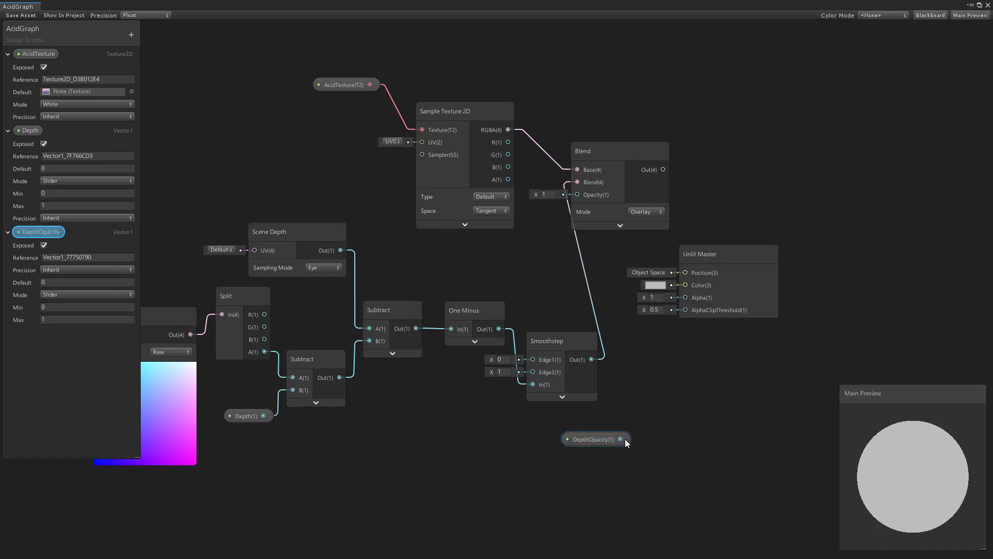
left_click_drag(620, 439, 579, 195)
Rearrange the nodes, connect Blend Out to the Unlit Master Color, and set Blend Mode to Soft Light.
left_click_drag(725, 253, 801, 257)
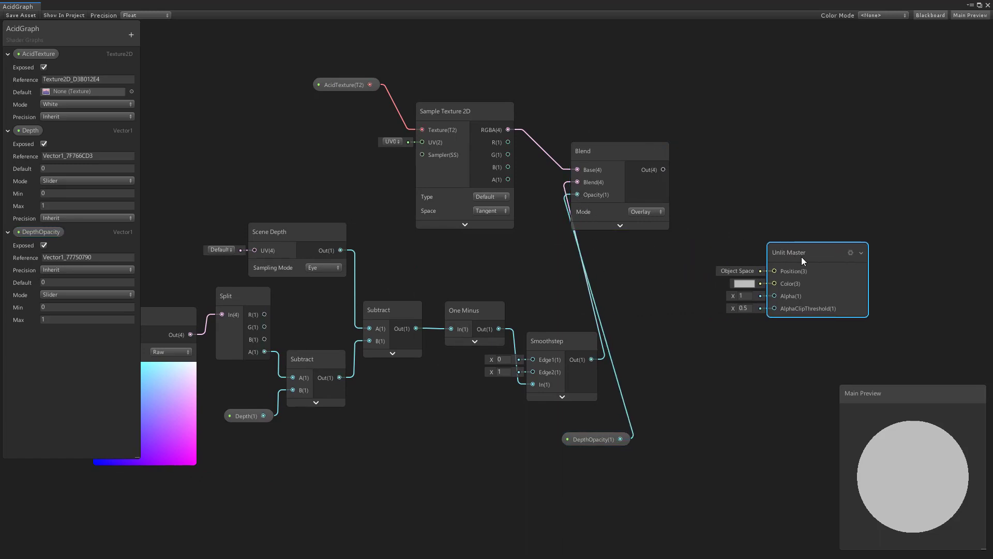
left_click_drag(617, 165, 662, 252)
left_click_drag(592, 438, 573, 422)
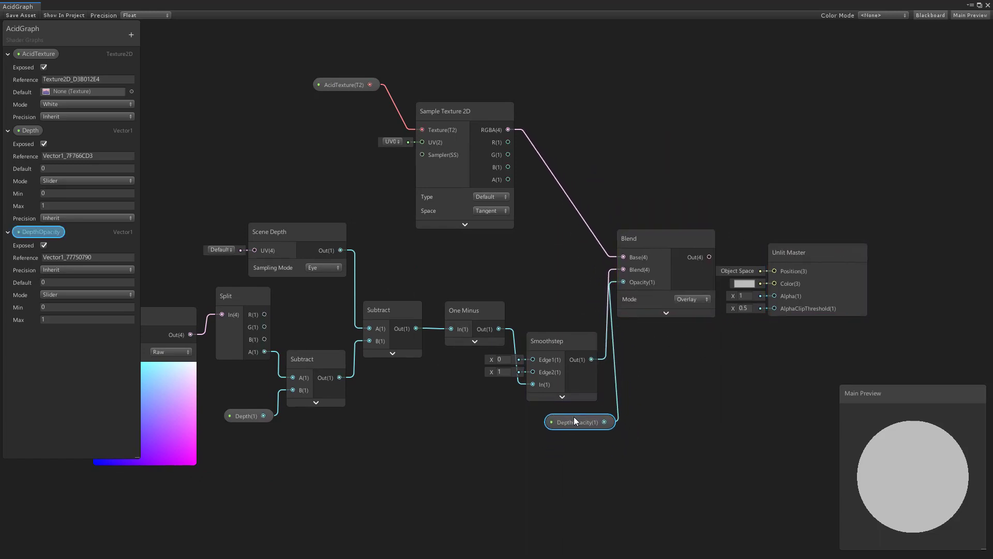
mouse_move(457, 112)
left_mouse_down()
mouse_move(522, 158)
mouse_move(537, 135)
left_mouse_up()
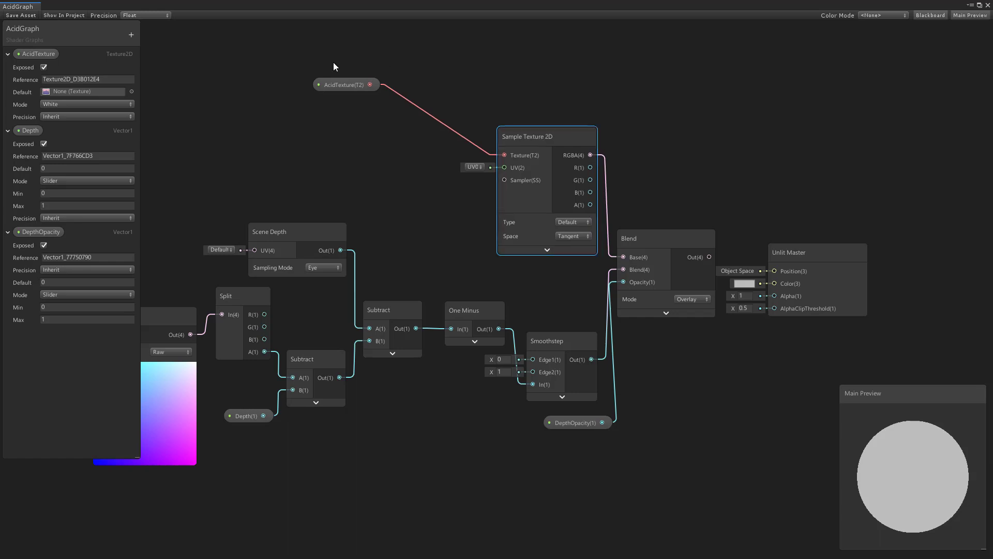
left_click_drag(337, 83, 443, 121)
left_click_drag(779, 249, 823, 244)
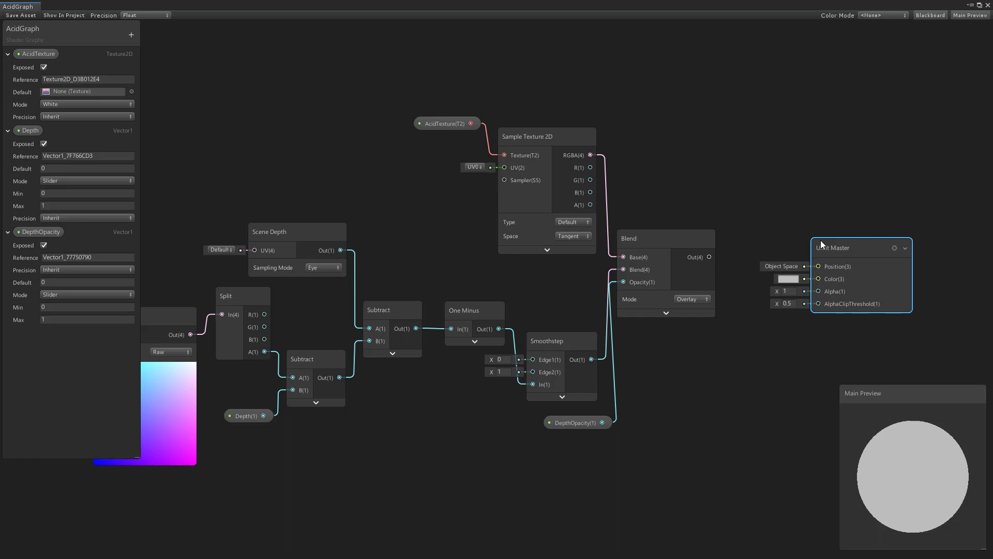
left_click_drag(823, 244, 805, 239)
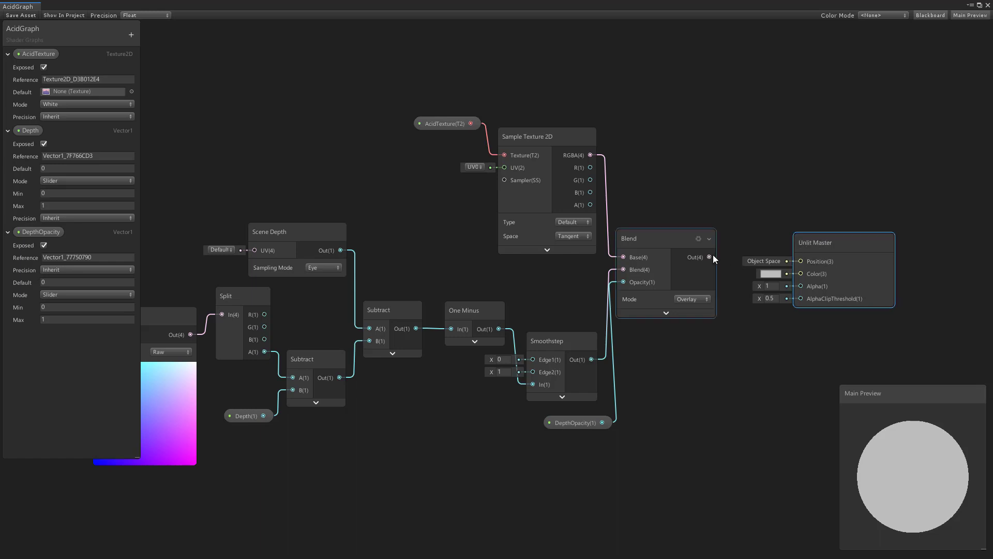
left_click_drag(709, 257, 800, 275)
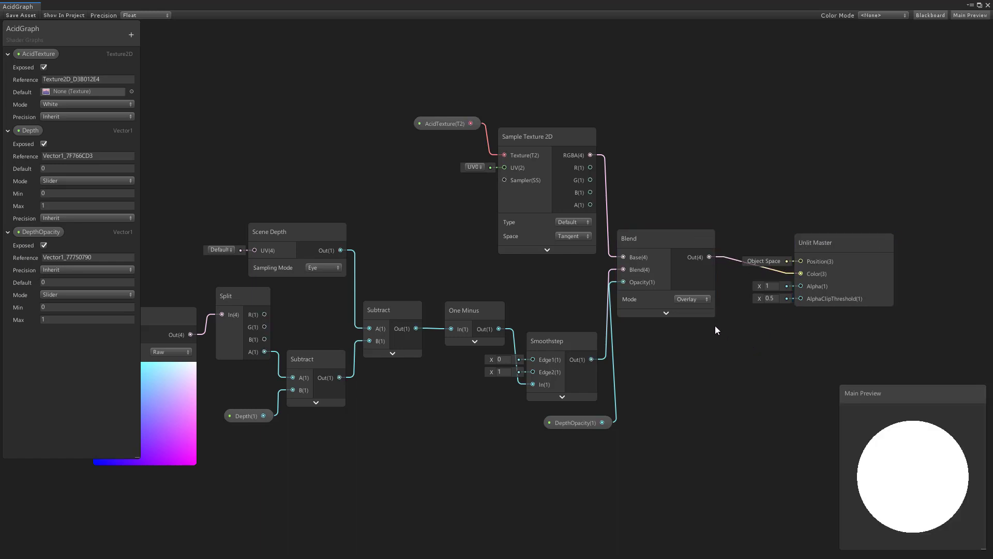
left_click(692, 299)
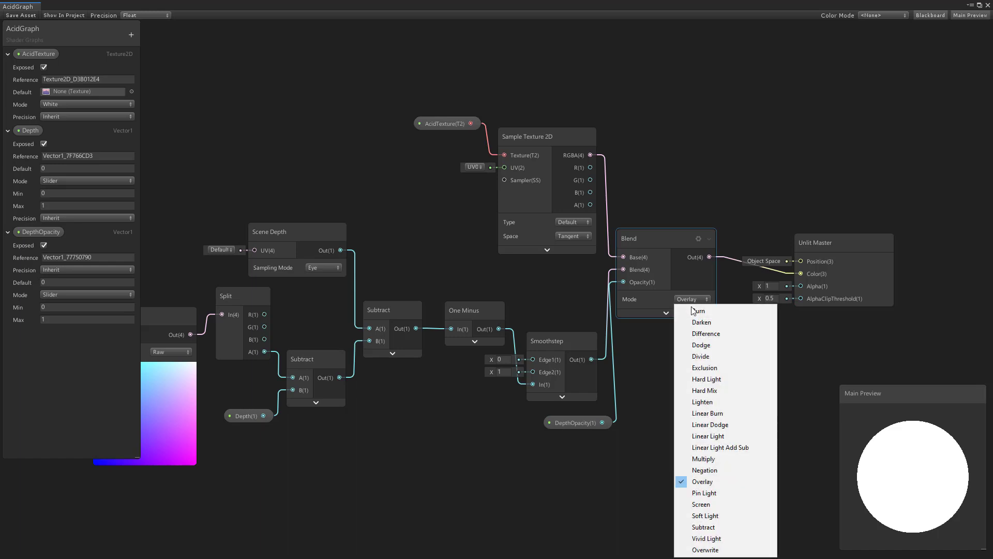
left_click(722, 516)
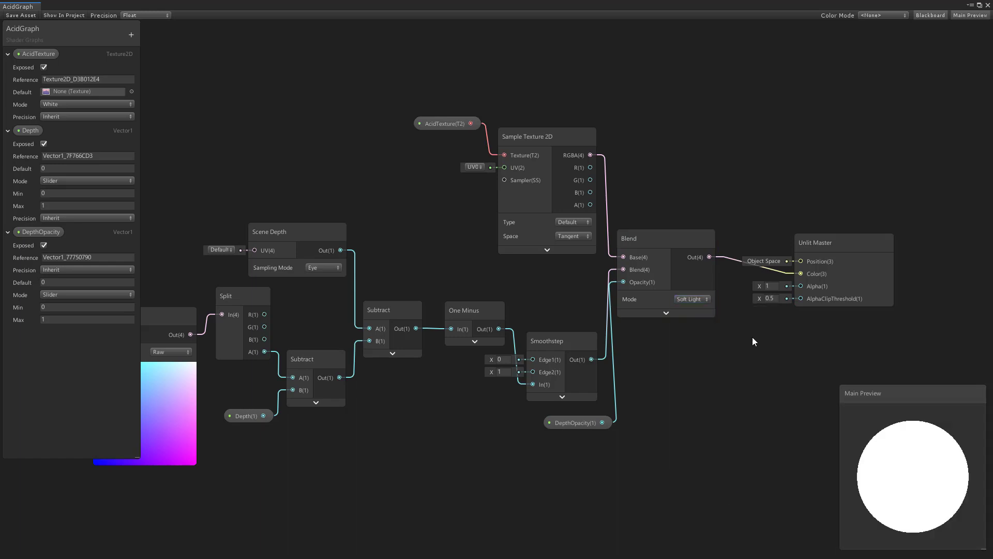
Save and close the shader graph, then select the AcidGraph material.
left_click(16, 19)
left_click(989, 6)
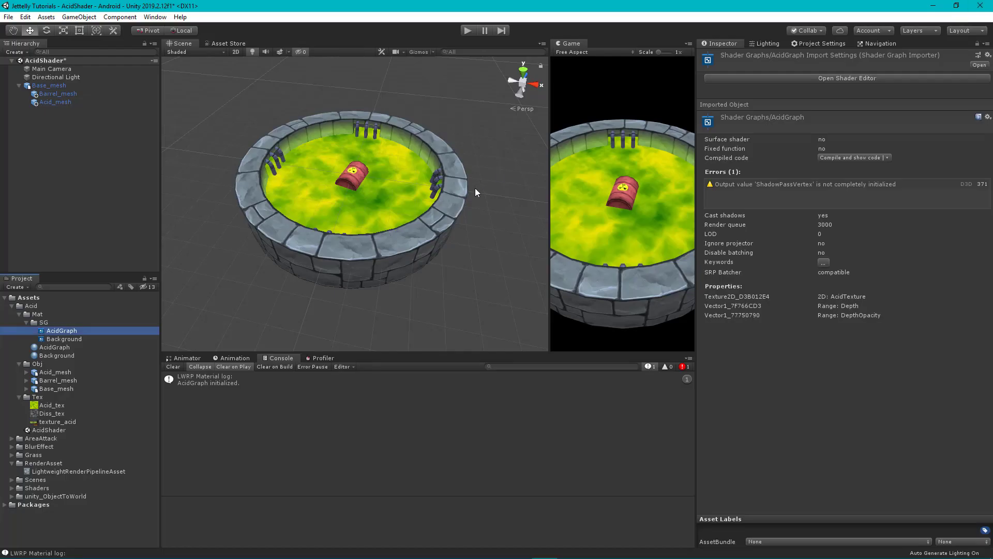
left_click(491, 192)
left_click(54, 347)
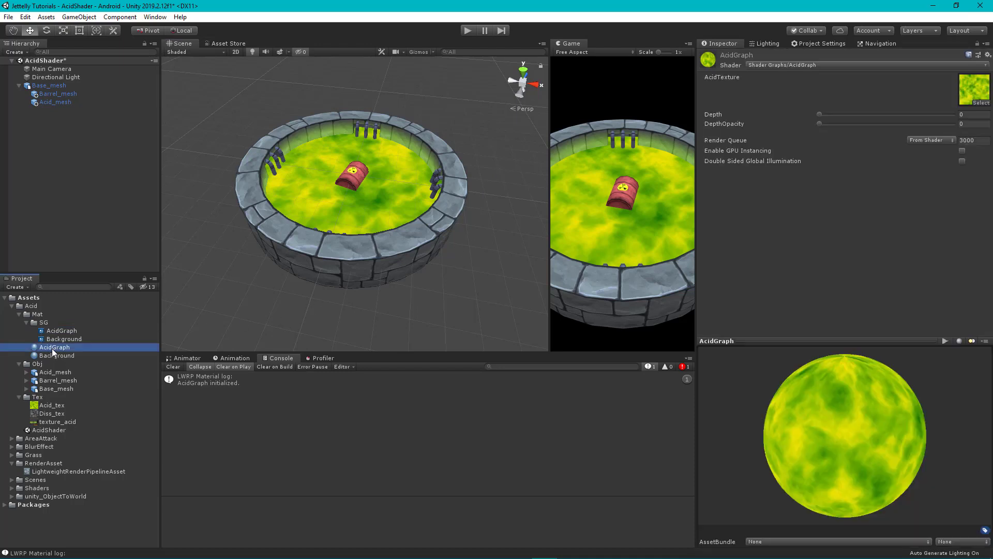
Set the material's DepthOpacity to 1 and Depth to 0, then view the pit from above.
left_click_drag(819, 123, 960, 125)
left_click_drag(824, 114, 870, 126)
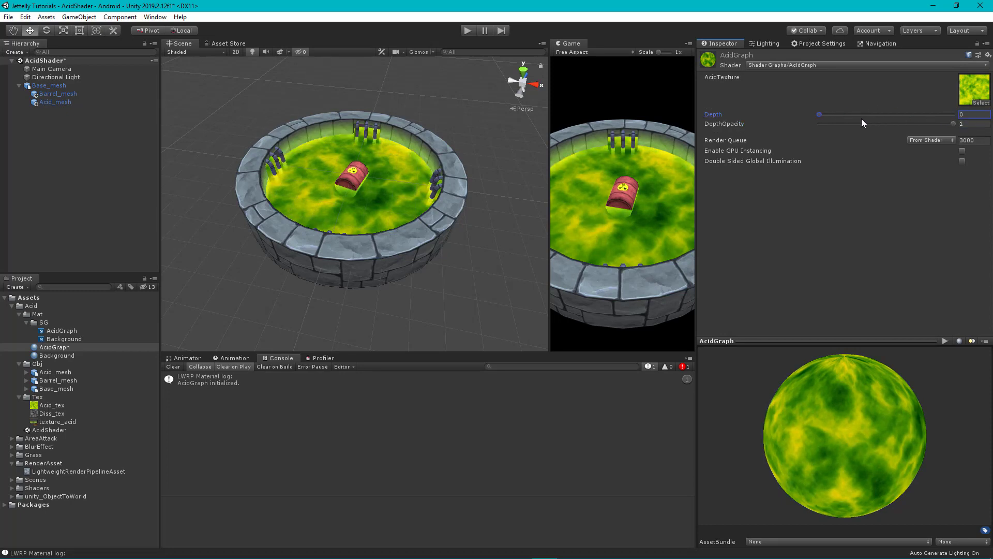
left_click(973, 114)
type("10.275")
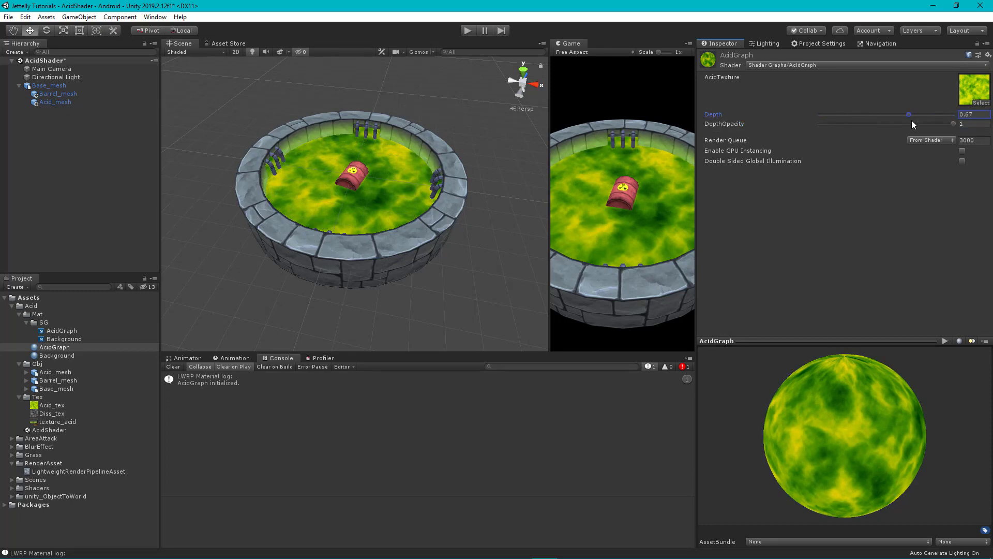
key("BackSpace")
key("BackSpace")
key("BackSpace")
type("0")
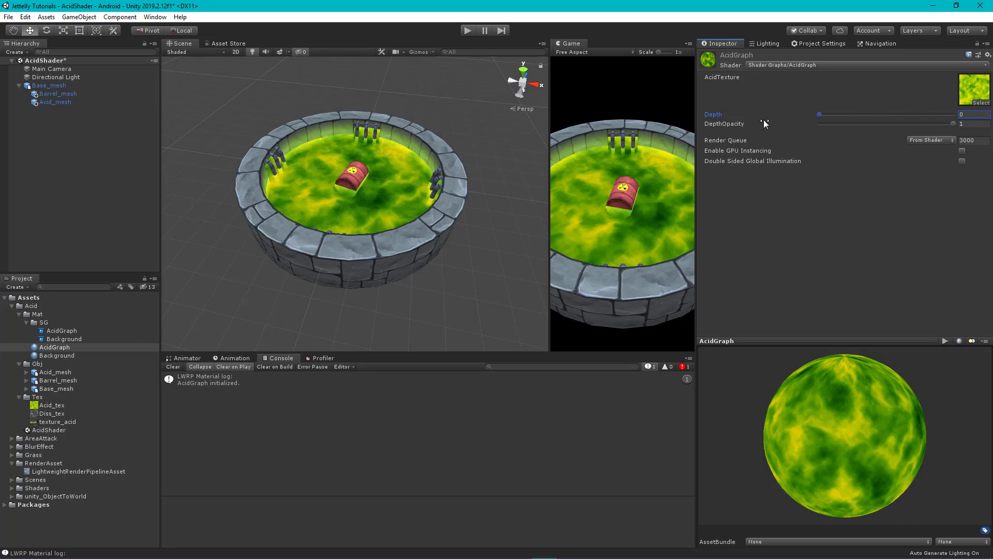
scroll(280, 196, "up", 3)
scroll(280, 195, "up", 3)
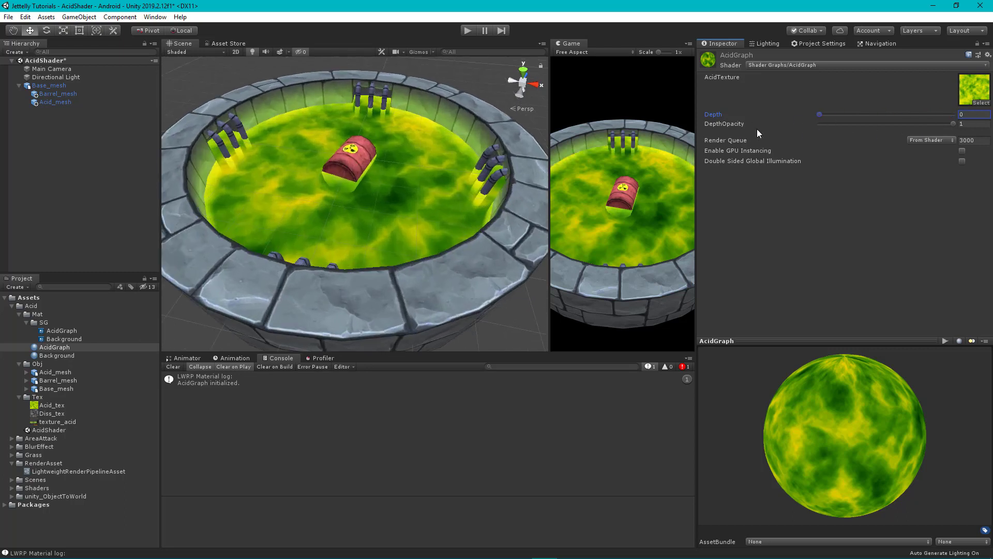
left_click(839, 124)
left_click_drag(384, 207, 375, 188, "alt")
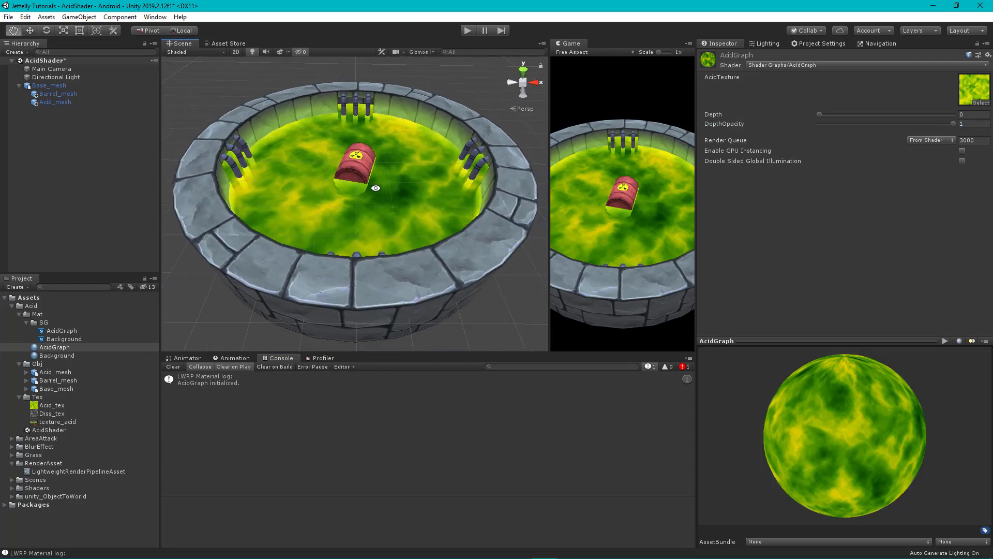
Reopen AcidGraph and feed a Tiling And Offset node into Sample Texture 2D's UV.
double_click(63, 331)
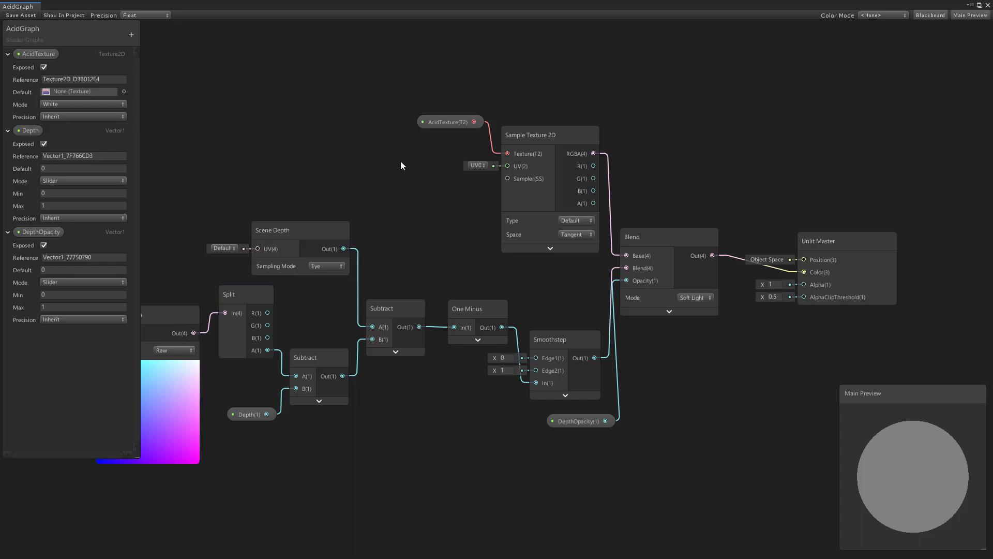
key("space")
type("tiling")
key("Return")
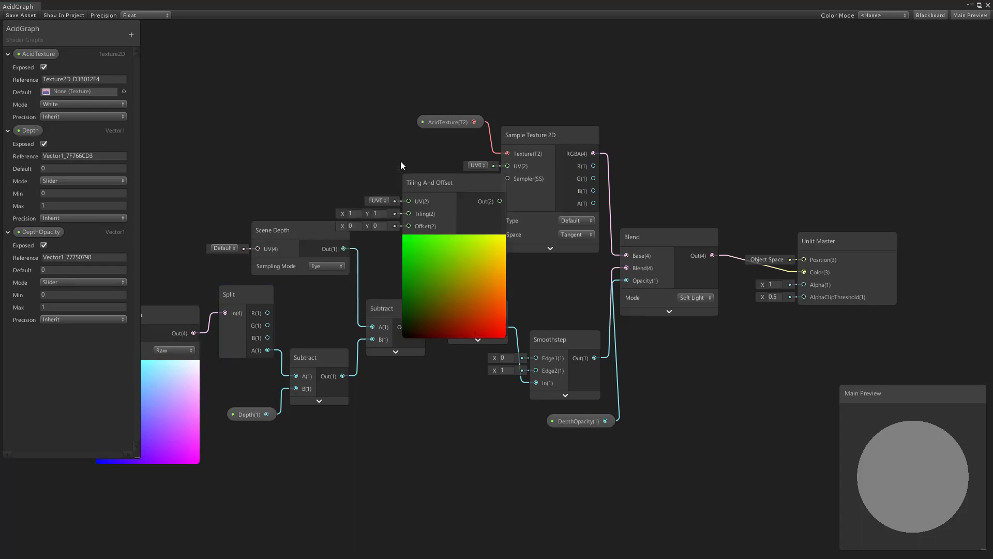
left_click(453, 242)
left_click_drag(439, 183, 377, 143)
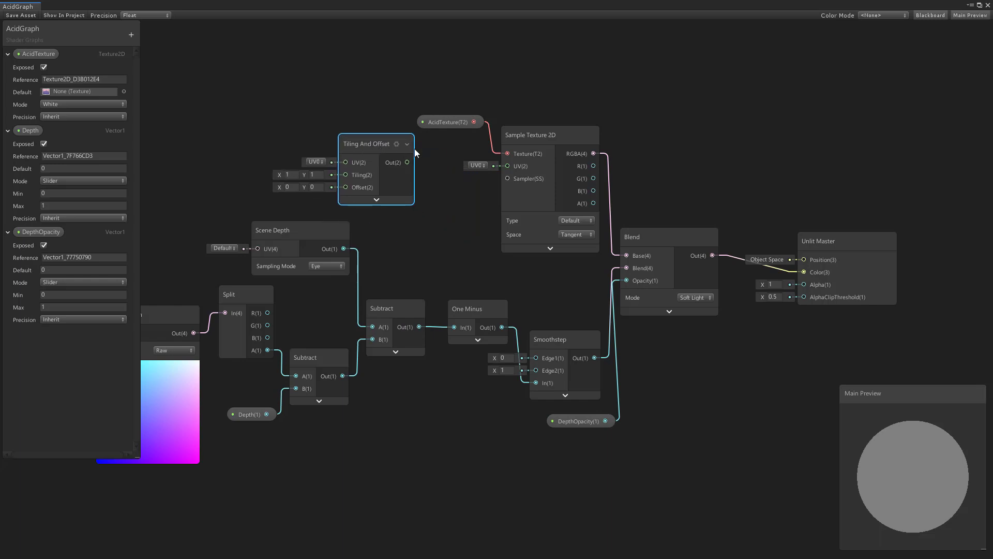
mouse_move(465, 63)
left_mouse_down()
mouse_move(546, 176)
mouse_move(544, 129)
left_mouse_up()
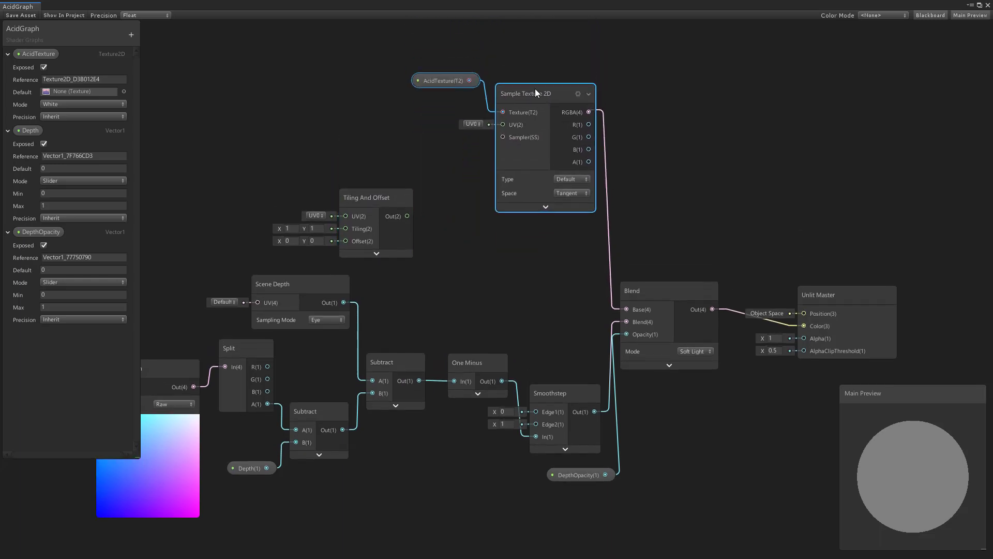
mouse_move(383, 194)
left_mouse_down()
mouse_move(404, 124)
mouse_move(463, 154)
mouse_move(499, 119)
left_mouse_up()
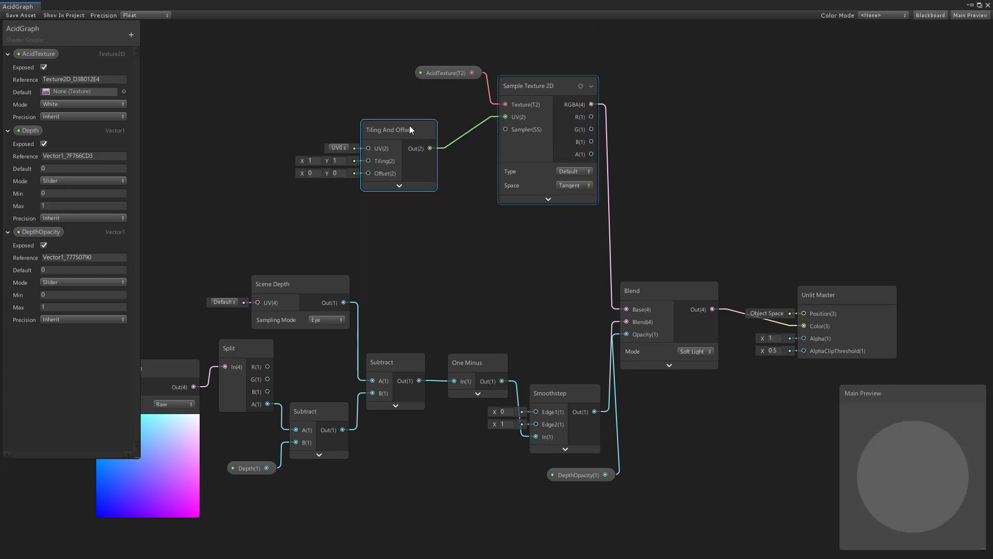
left_click_drag(398, 128, 443, 141)
left_click_drag(438, 71, 440, 86)
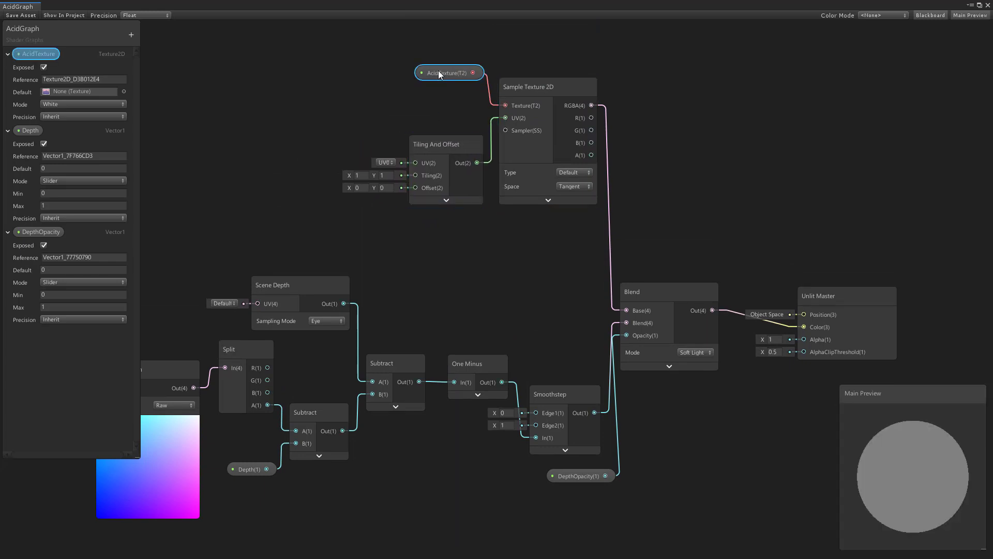
left_click(364, 137)
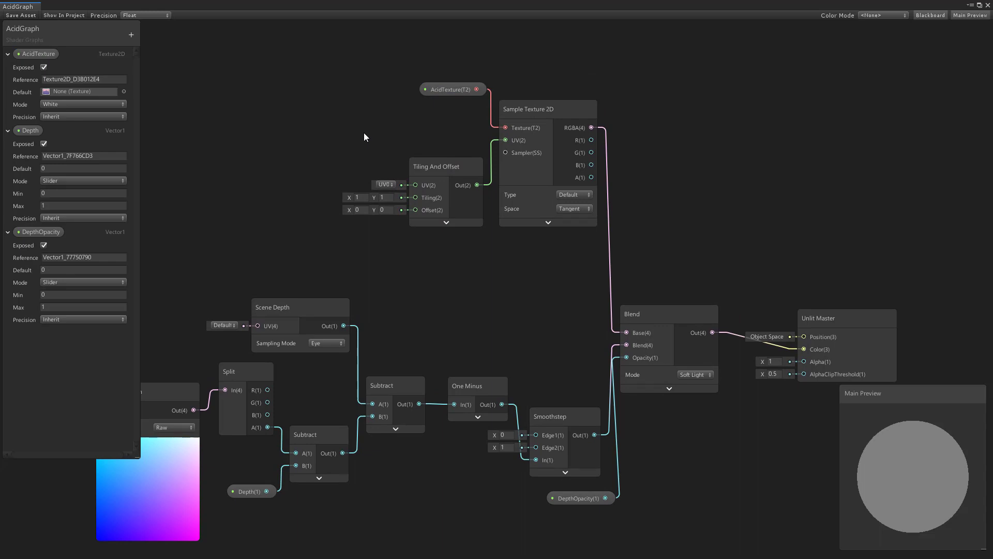
Add a Vector 2 node wired into Tiling And Offset's Offset input.
key("space")
key("Down")
key("Return")
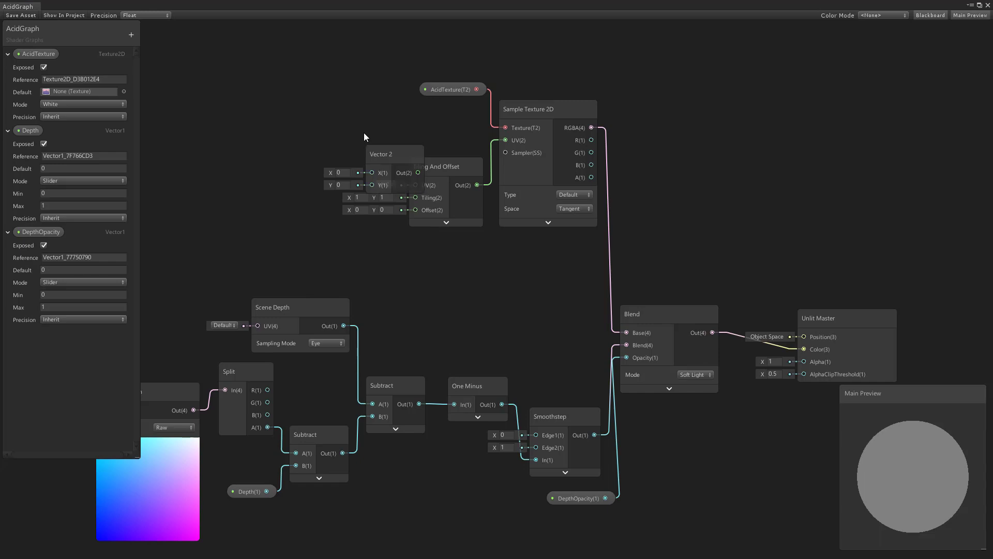
mouse_move(385, 154)
left_mouse_down()
mouse_move(299, 145)
mouse_move(414, 209)
left_mouse_up()
left_click_drag(311, 147, 365, 234)
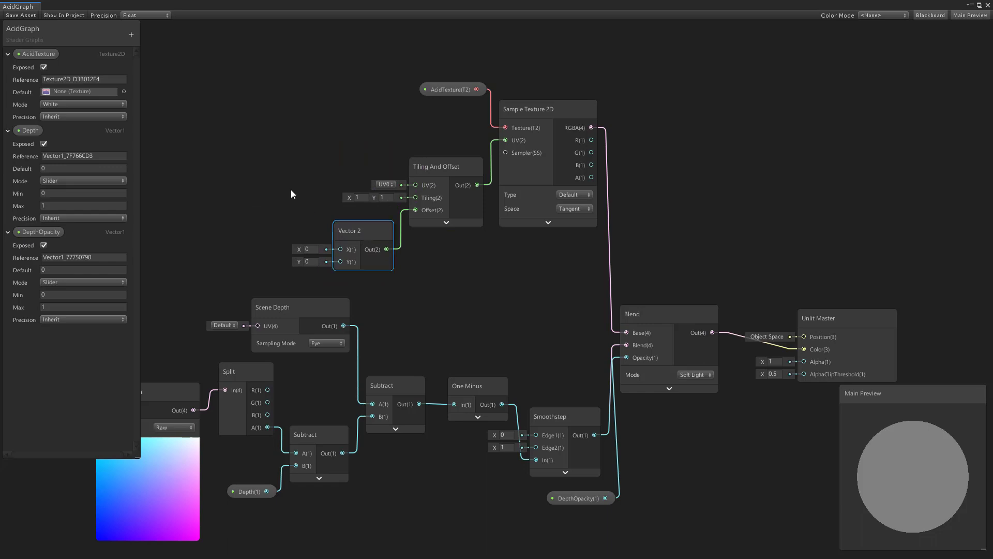
left_click(290, 171)
Add a Time node placed up-left of the Vector 2 node.
key("space")
type("time")
key("Return")
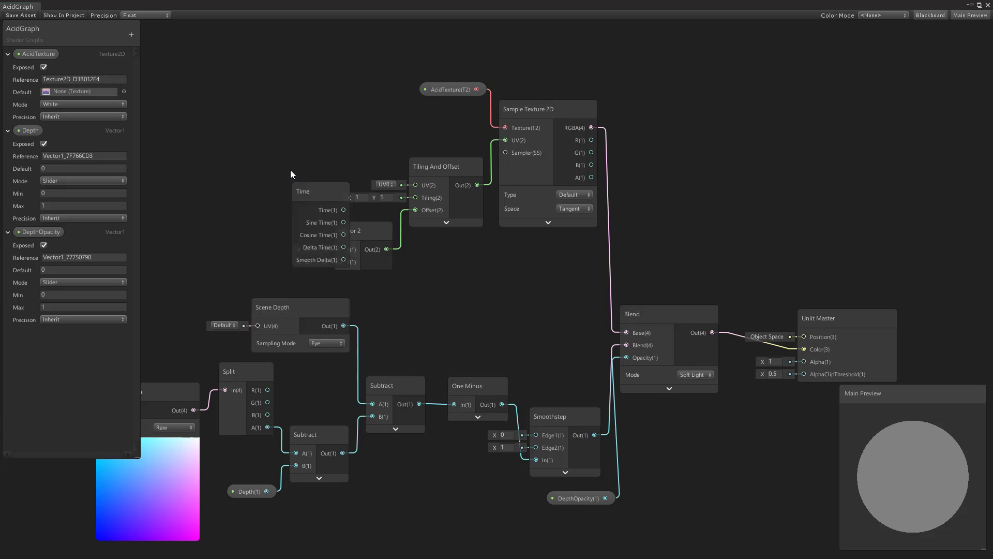
left_click_drag(310, 191, 235, 104)
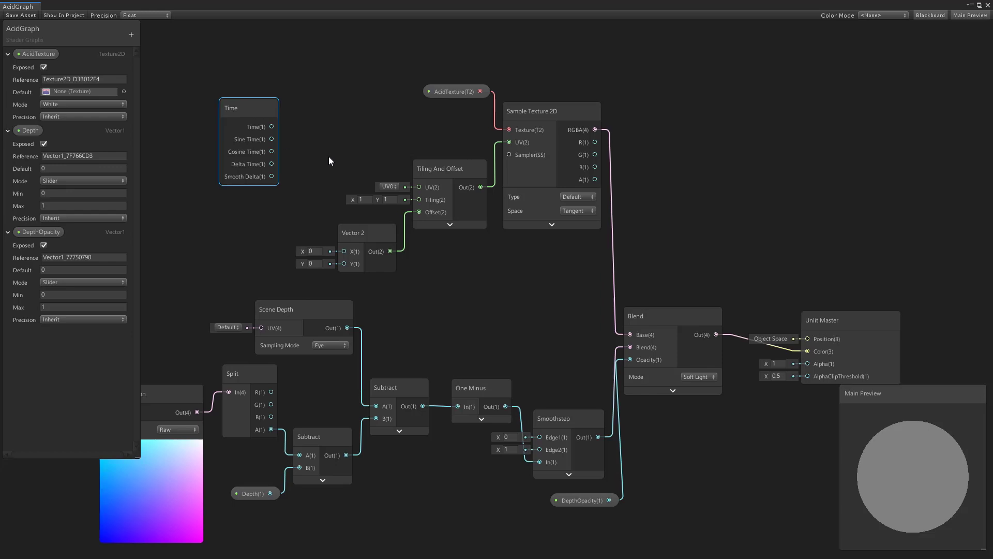
middle_click_drag(316, 153, 365, 163)
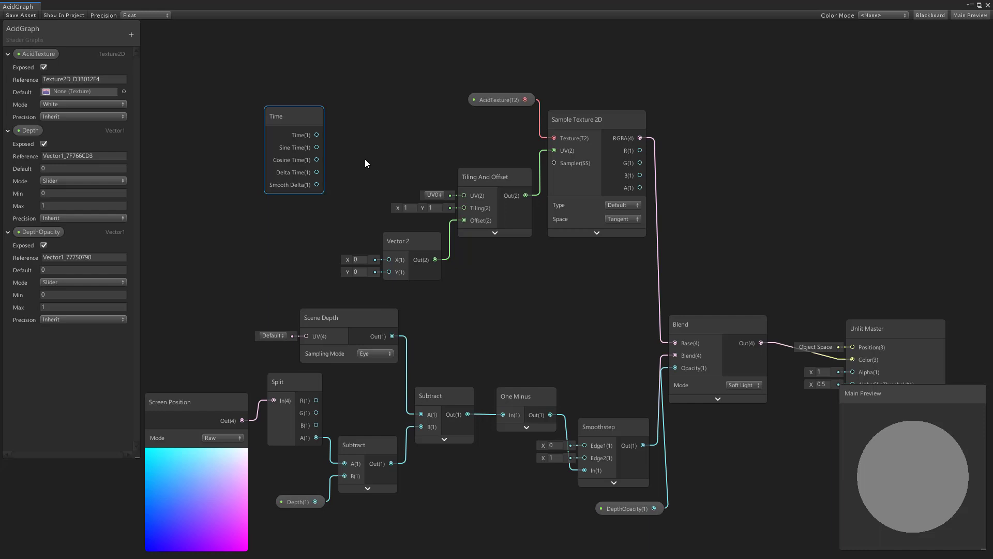
Add a Vector1 property named OffsetSpeed, set as a slider with minimum -1.
left_click(131, 35)
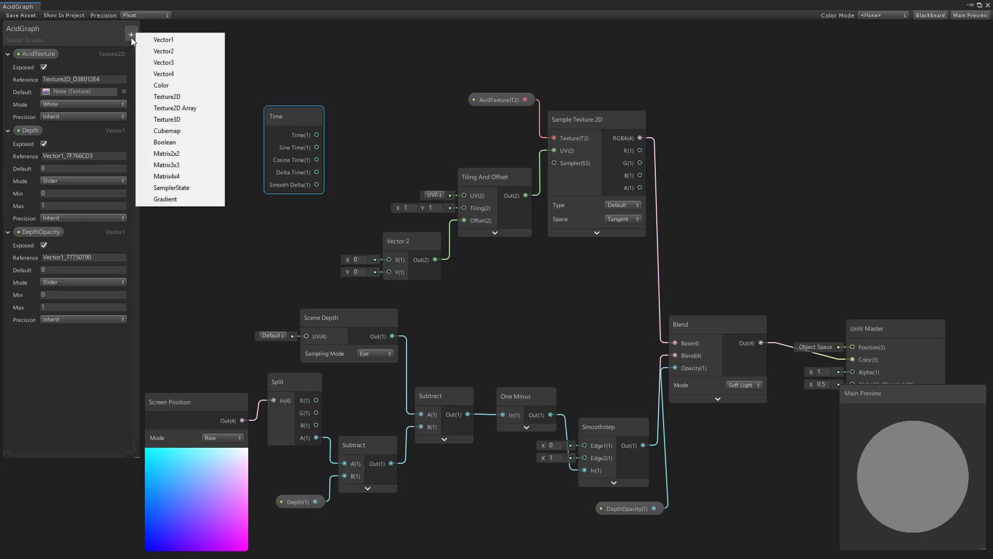
left_click(186, 41)
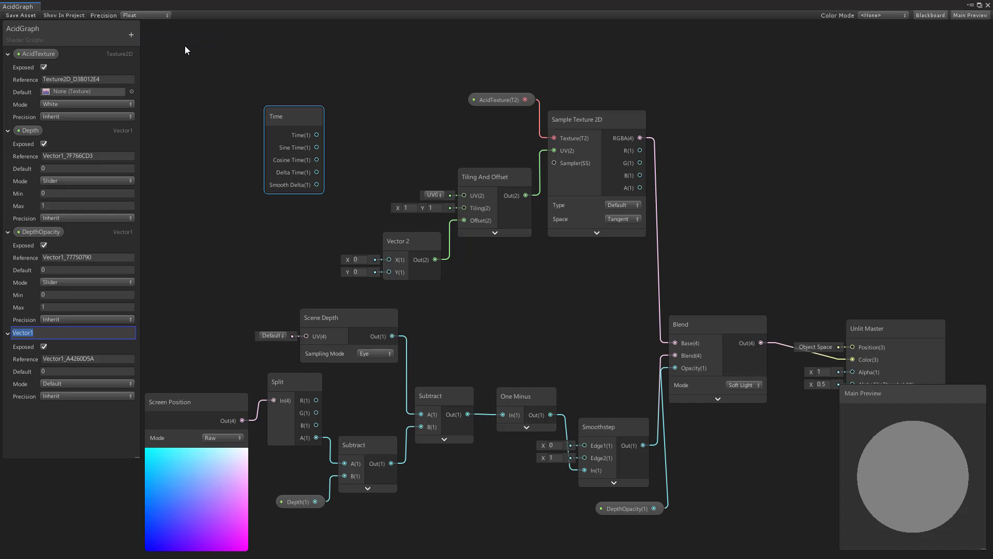
type("OffsetSp")
type("eed")
key("Return")
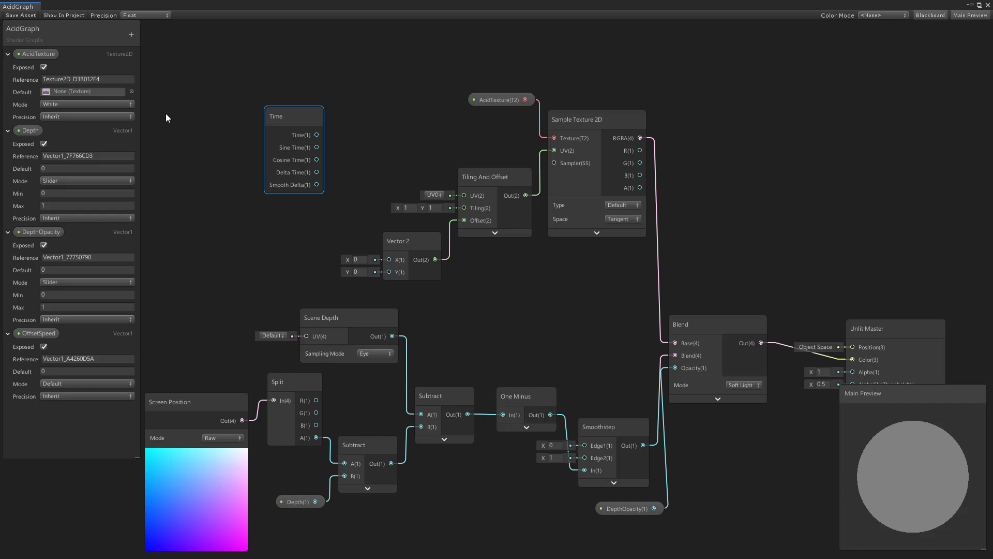
left_click(67, 383)
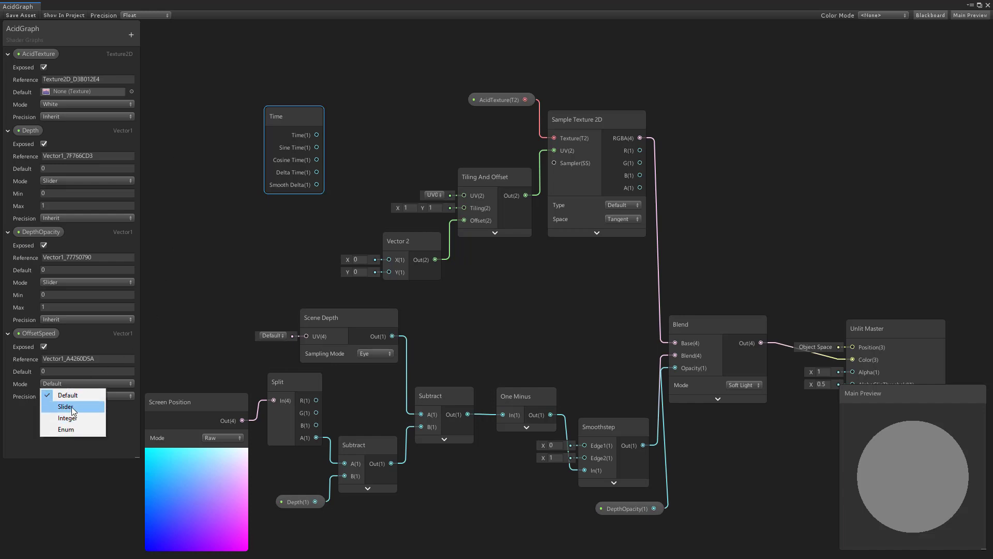
left_click(62, 405)
left_click(59, 410)
type("-1")
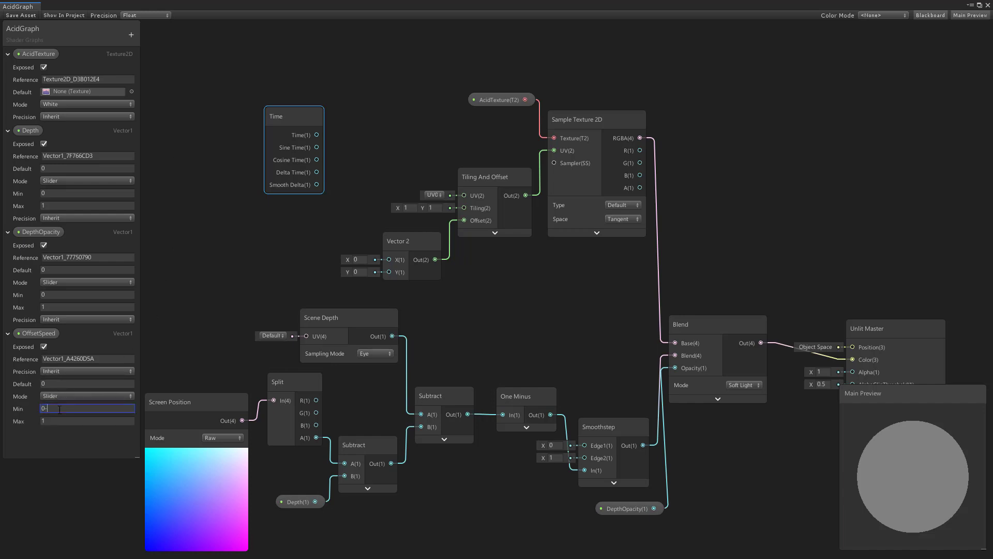
Collapse the AcidTexture, Depth and DepthOpacity properties and place an OffsetSpeed node on the graph.
left_click(8, 54)
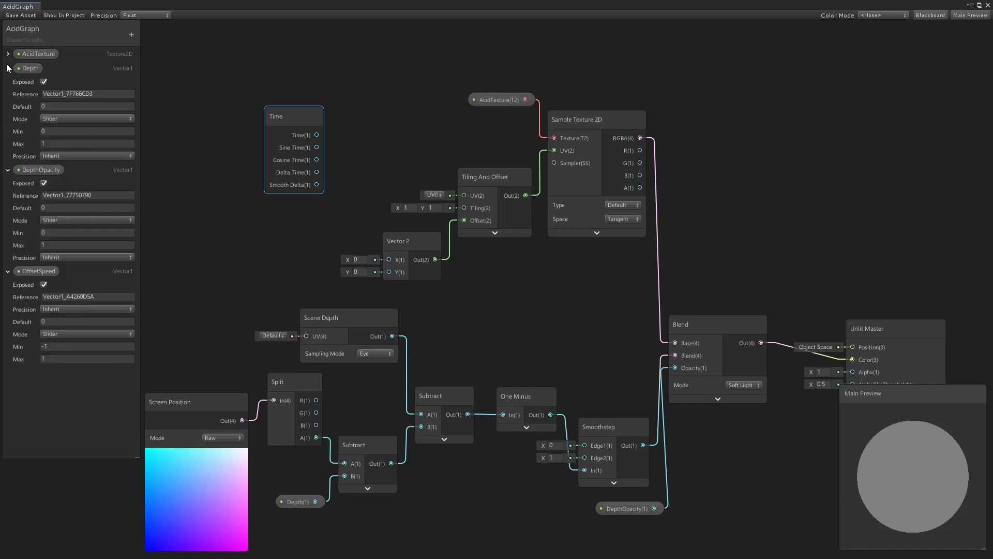
left_click(8, 68)
left_click(7, 83)
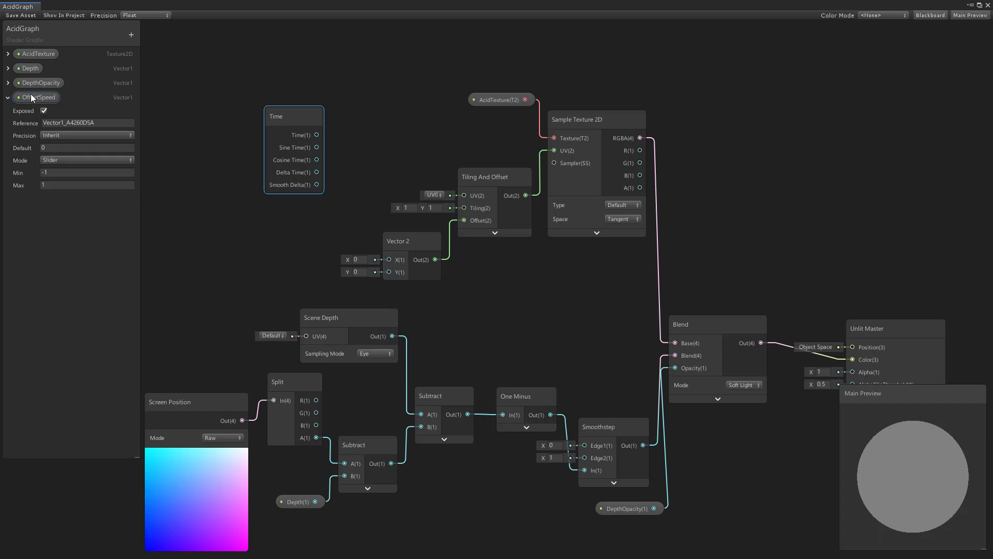
left_click_drag(31, 97, 235, 220)
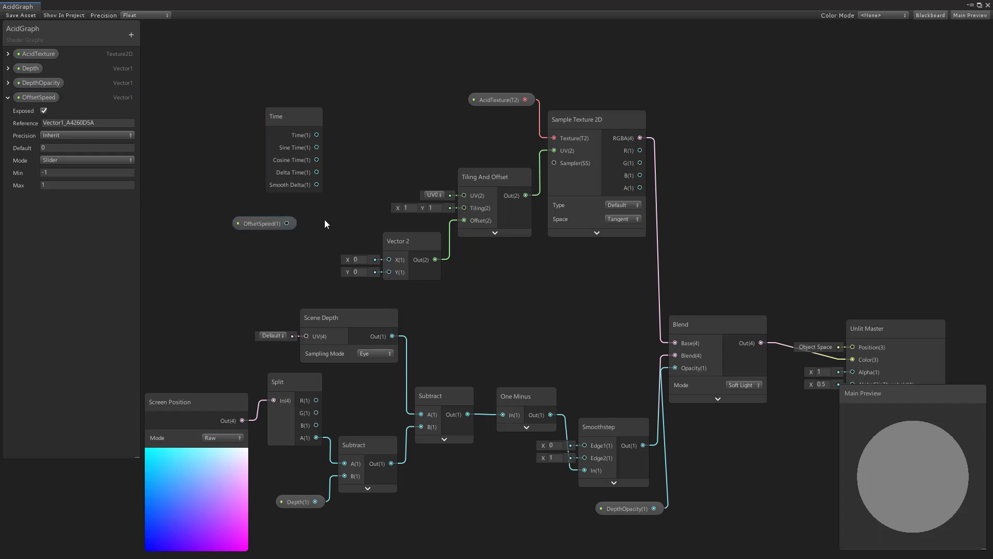
Add a Multiply node and arrange it beside the Time and OffsetSpeed nodes.
key("space")
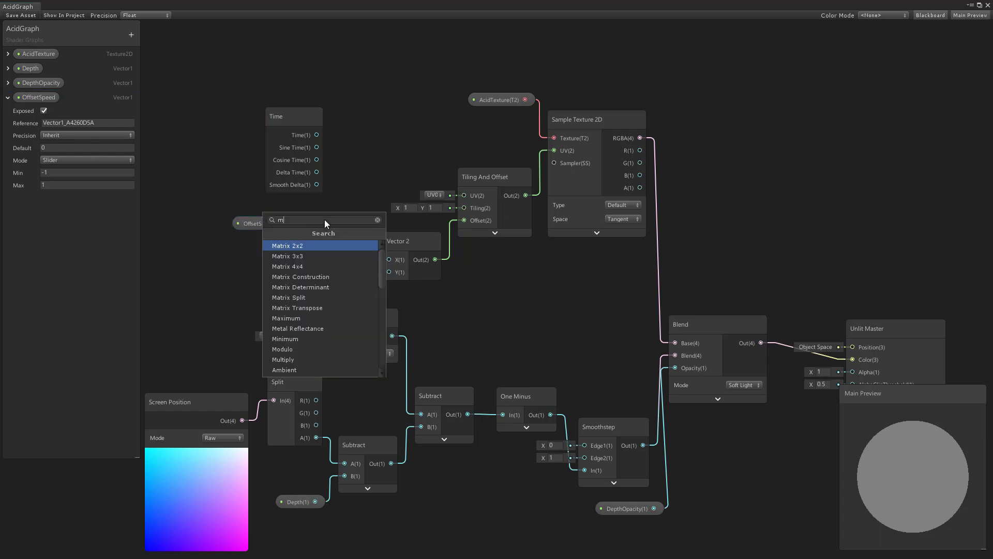
type("multiply")
key("Return")
left_click(378, 288)
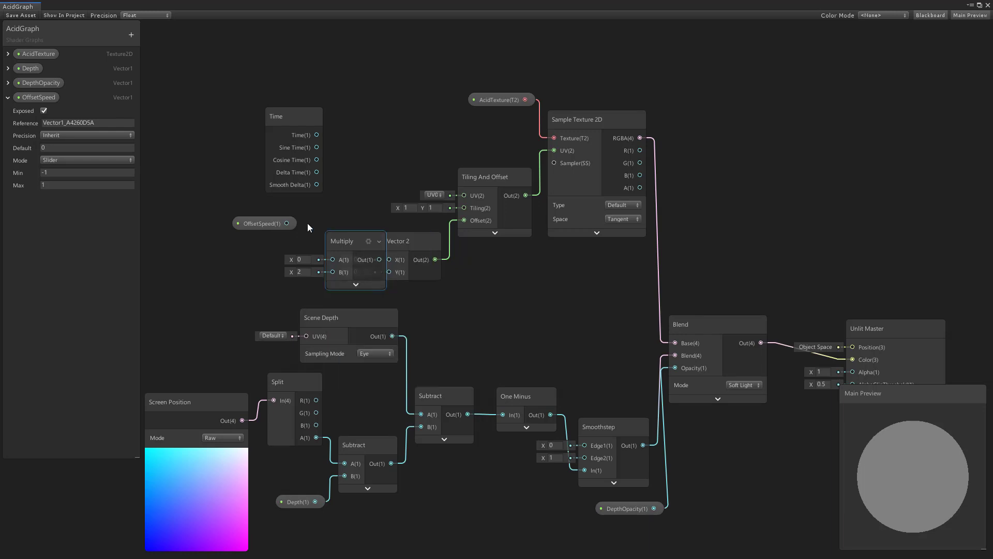
middle_click_drag(308, 222, 379, 241)
left_click_drag(284, 135, 367, 249)
left_click_drag(360, 135, 259, 131)
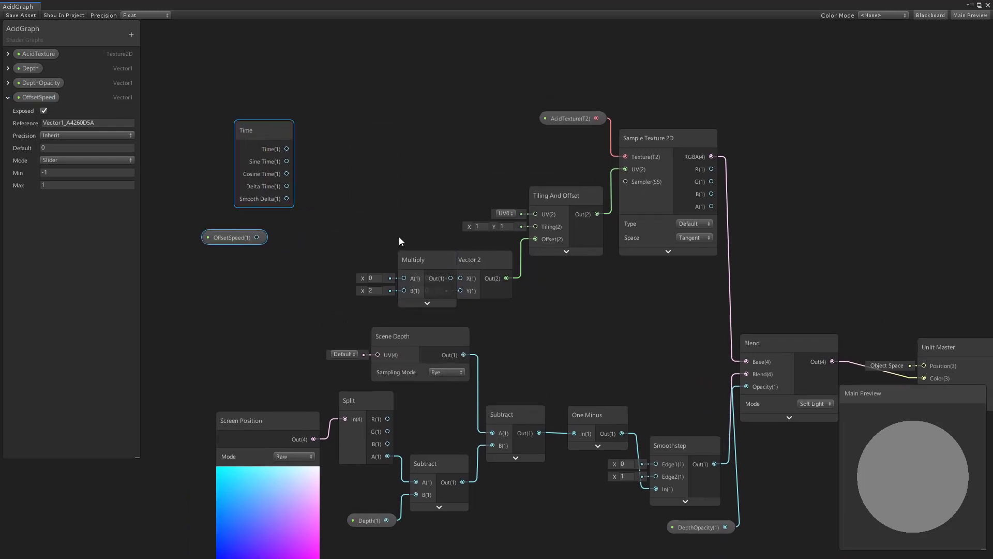
mouse_move(414, 259)
left_mouse_down()
mouse_move(355, 173)
mouse_move(460, 278)
left_mouse_up()
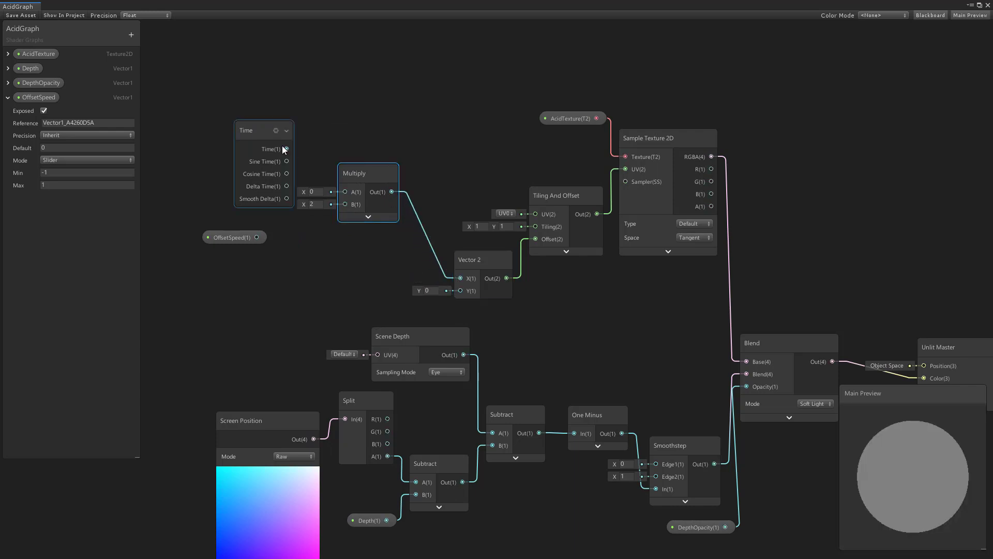
Wire Time into Multiply A and OffsetSpeed into B, tidy the layout, and close Shader Graph.
left_click_drag(286, 149, 345, 191)
left_click_drag(256, 237, 345, 204)
left_click_drag(349, 169, 386, 217)
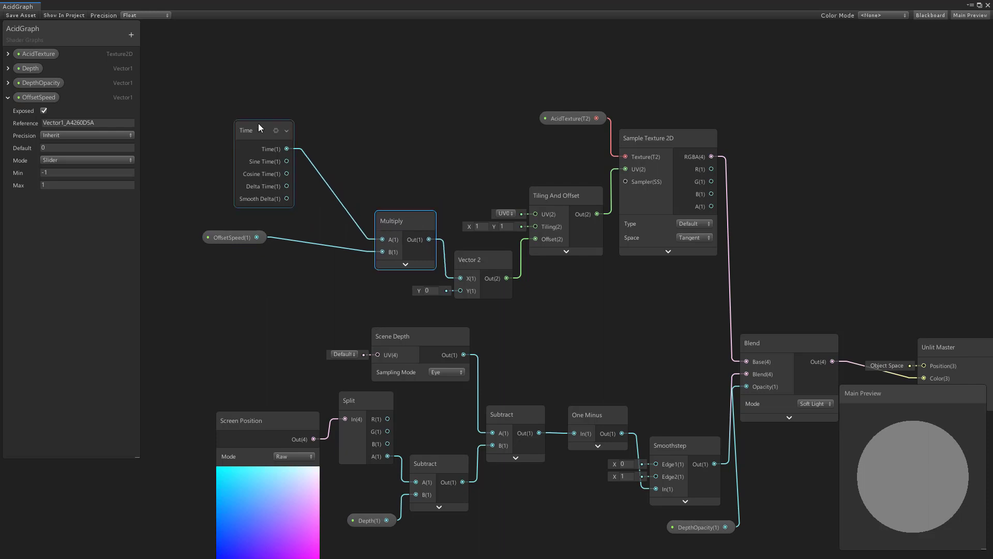
left_click_drag(259, 127, 315, 159)
left_click_drag(231, 239, 324, 297)
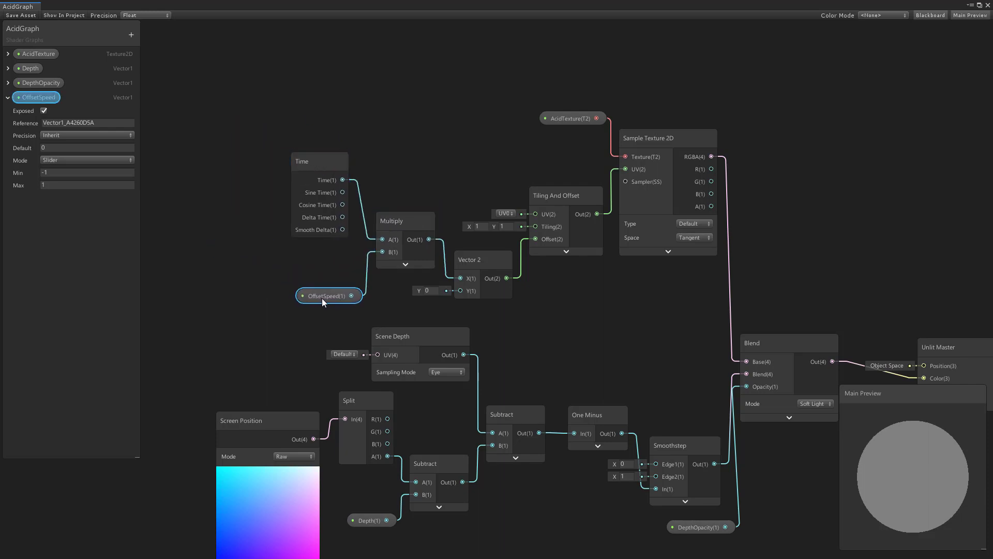
left_click_drag(318, 165, 327, 195)
left_click(348, 111)
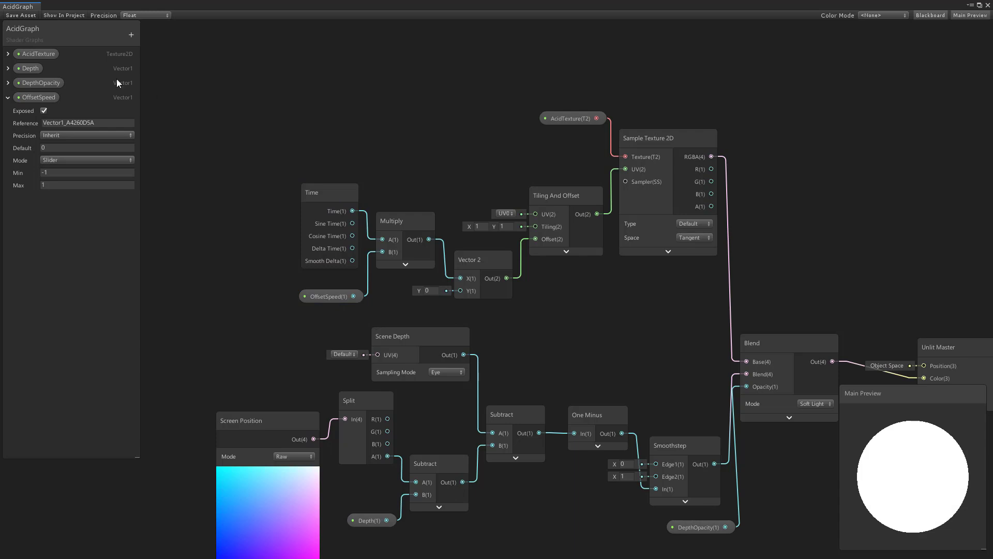
left_click(988, 5)
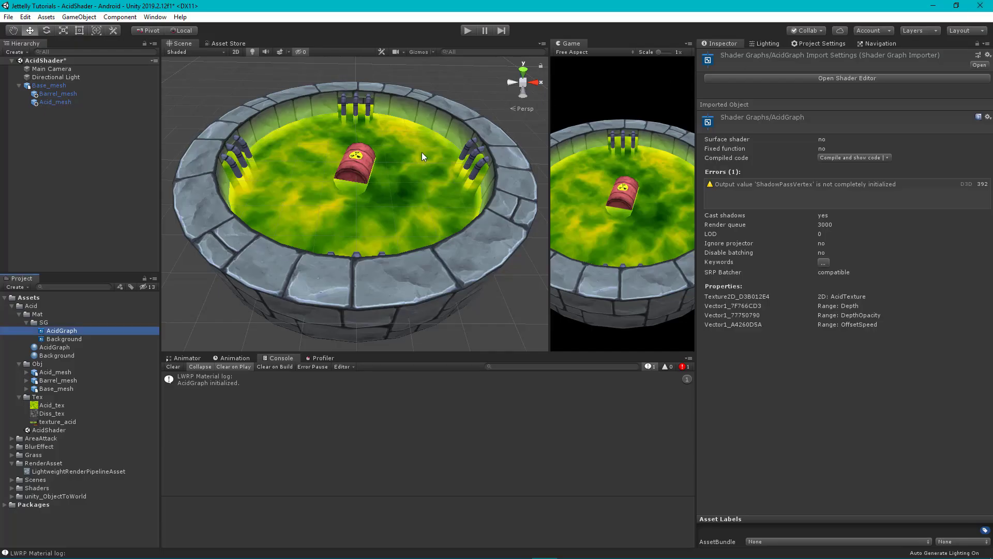
Set the AcidGraph material's OffsetSpeed to -0.05 while previewing the scrolling acid in play mode.
left_click(61, 347)
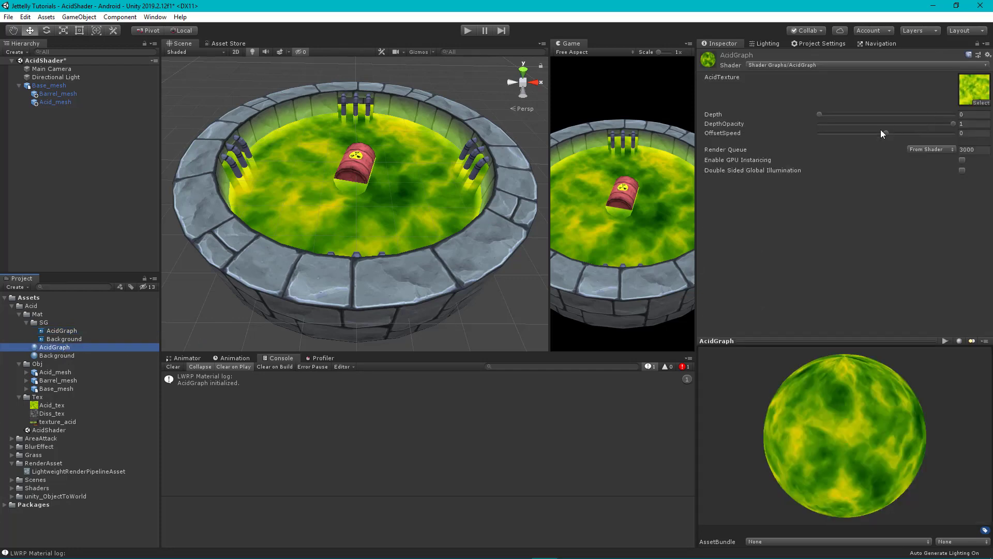
left_click_drag(882, 133, 875, 135)
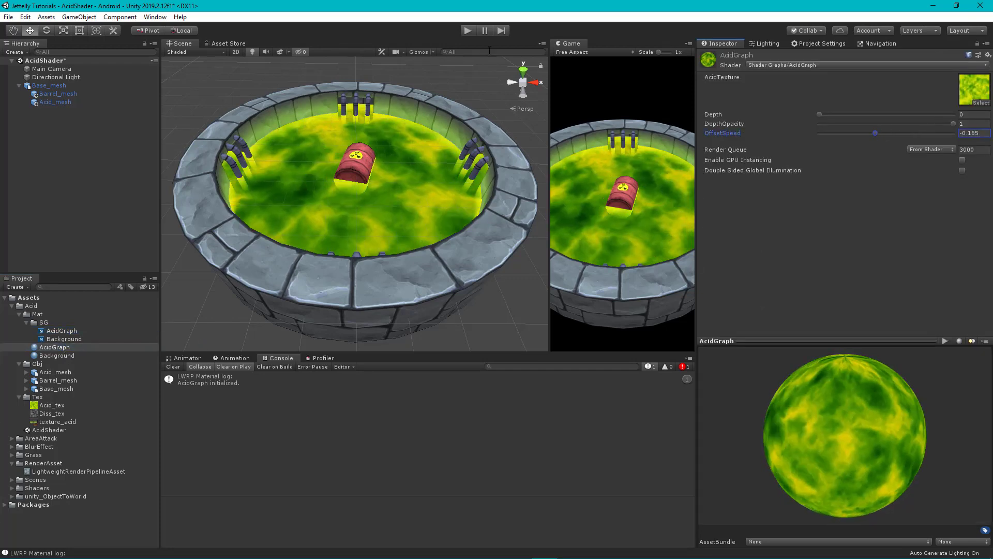
left_click(467, 31)
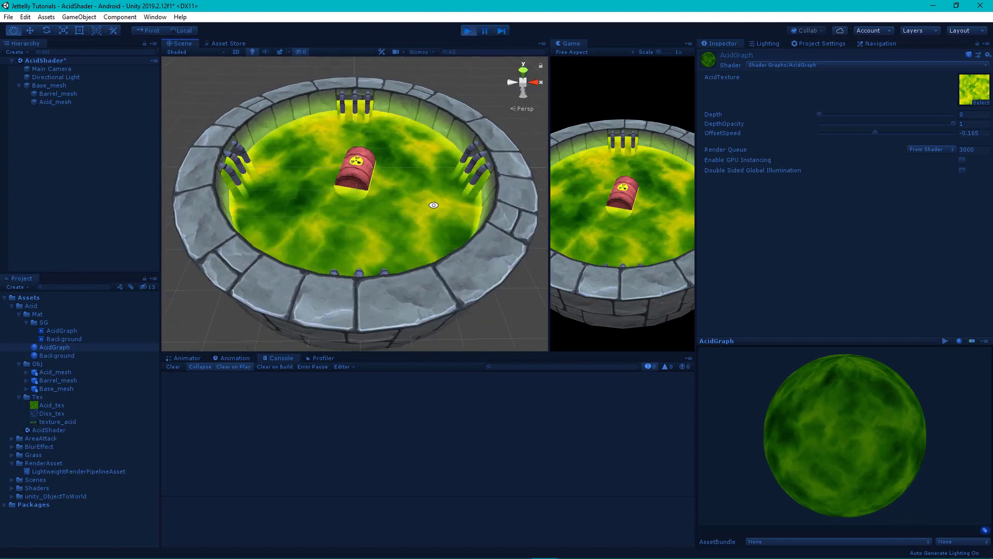
mouse_move(911, 132)
left_mouse_down()
mouse_move(871, 132)
mouse_move(916, 132)
left_mouse_up()
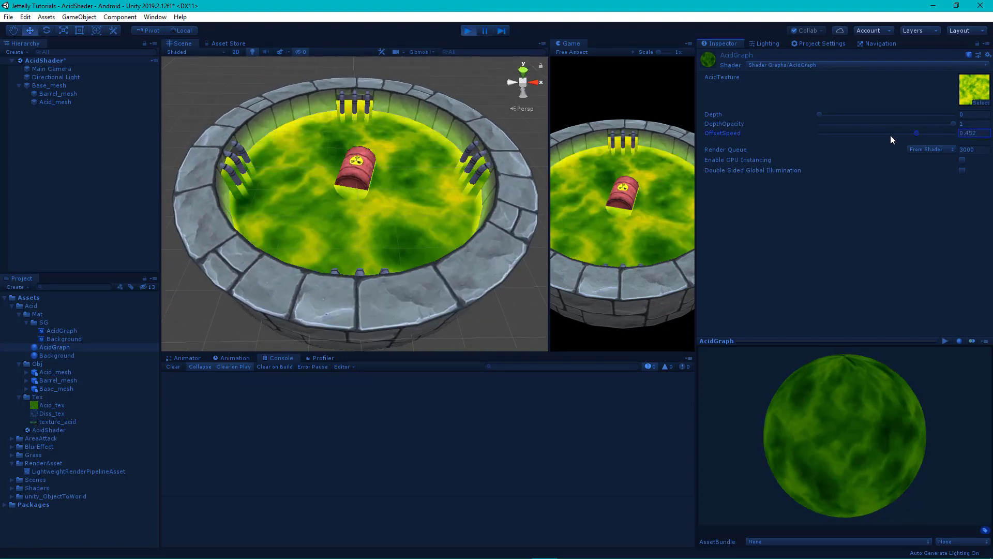
type("-0.05")
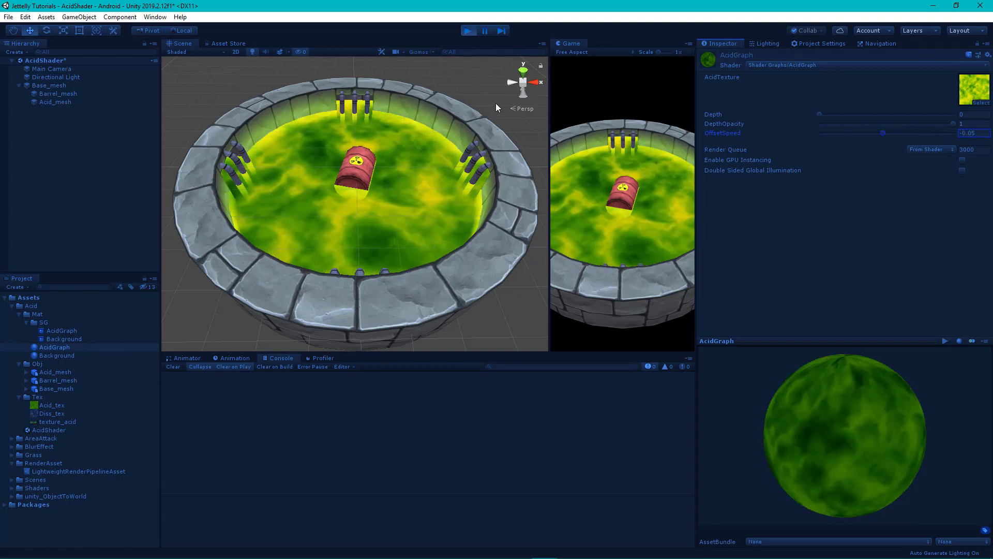
mouse_move(496, 104)
left_mouse_down("alt")
mouse_move(409, 201)
mouse_move(450, 228)
mouse_move(442, 178)
left_mouse_up("alt")
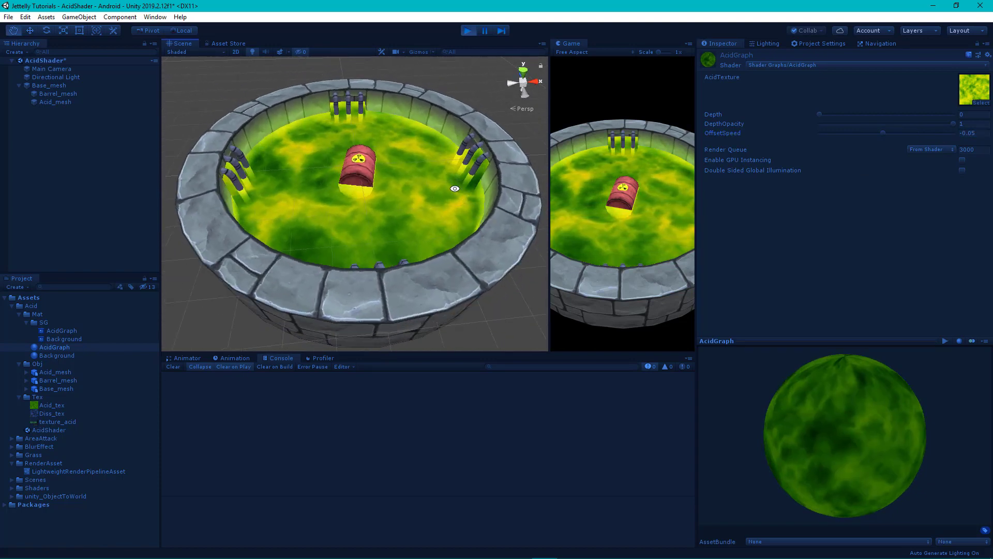
Stop play mode and reopen the AcidGraph shader in Shader Graph.
left_click(467, 31)
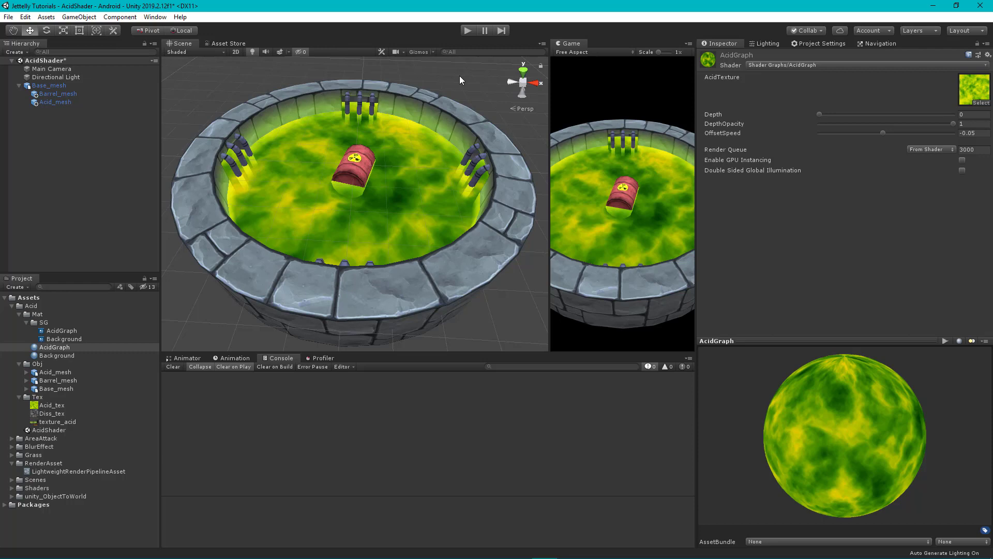
left_click(59, 331)
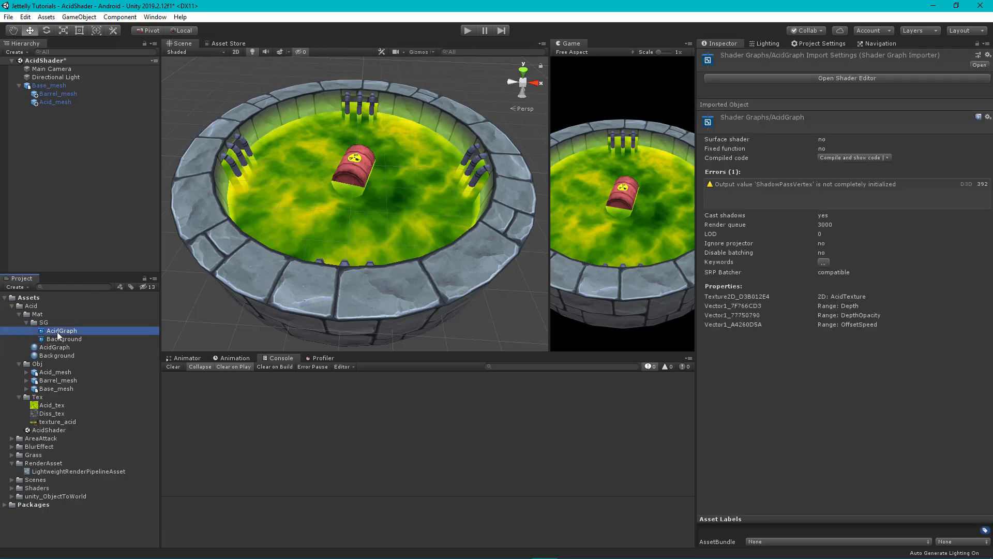
double_click(58, 333)
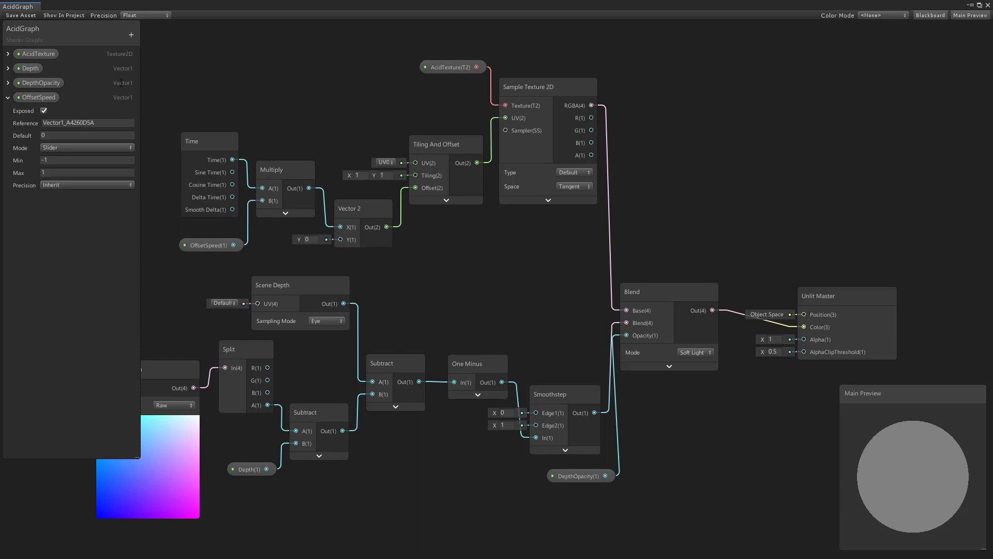
Add a Texture2D property named NoiseTexture and place its node on the graph.
left_click(131, 34)
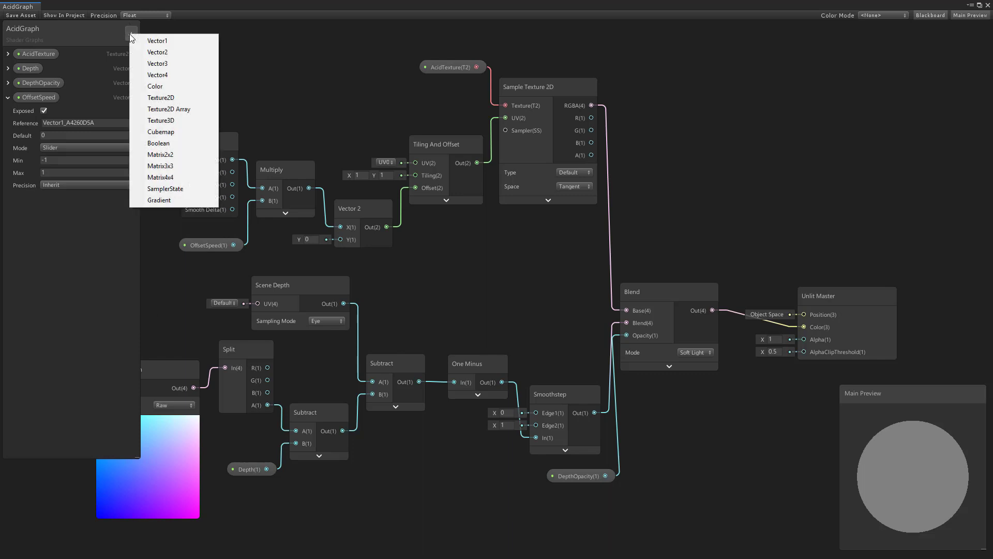
left_click(175, 97)
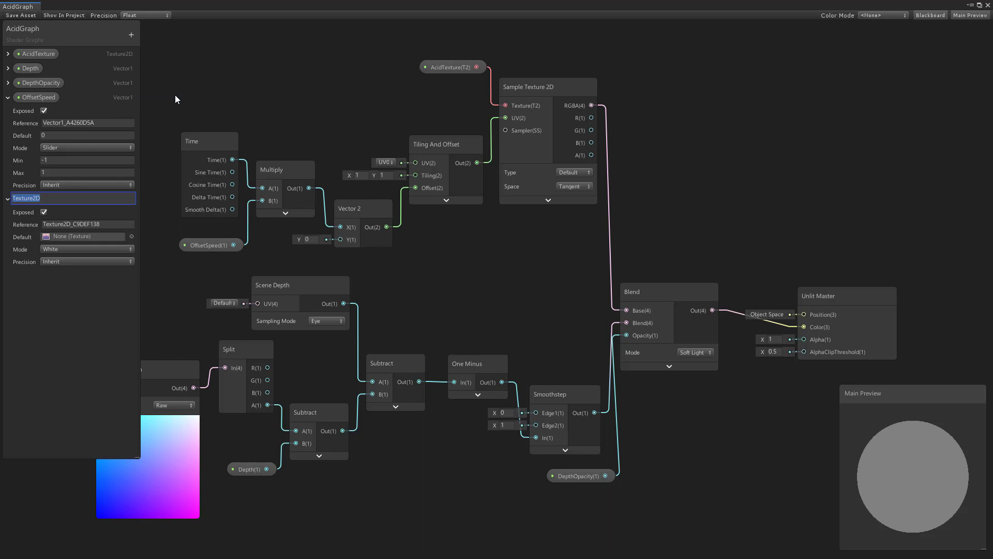
type("Noise")
type("Textur")
key("Return")
left_click(7, 98)
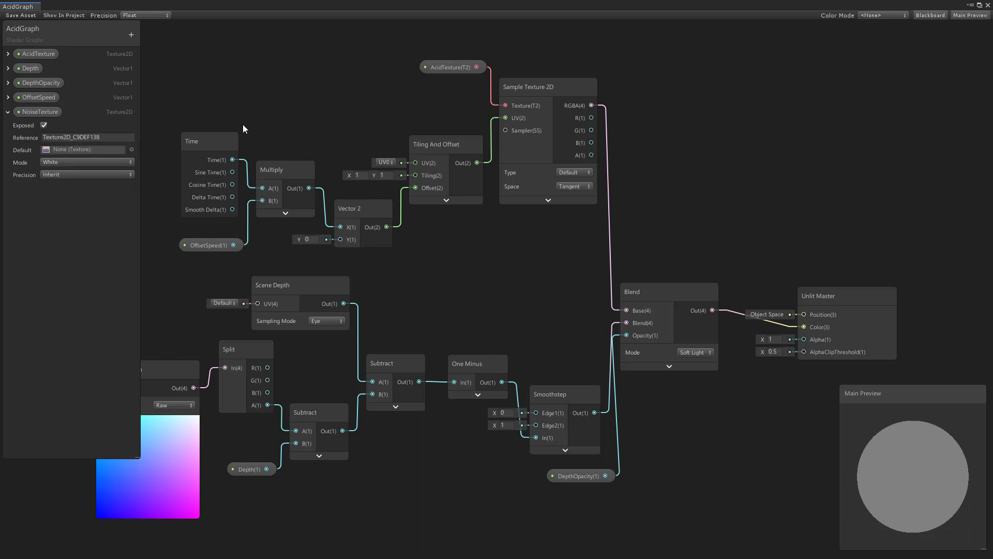
scroll(386, 181, "down", 2)
scroll(394, 177, "down", 2)
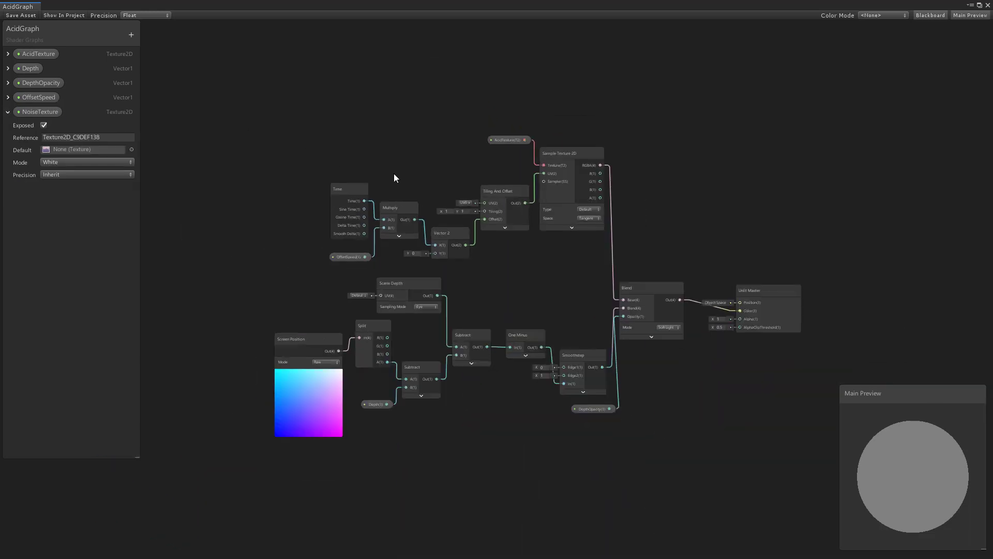
left_click_drag(40, 112, 344, 79)
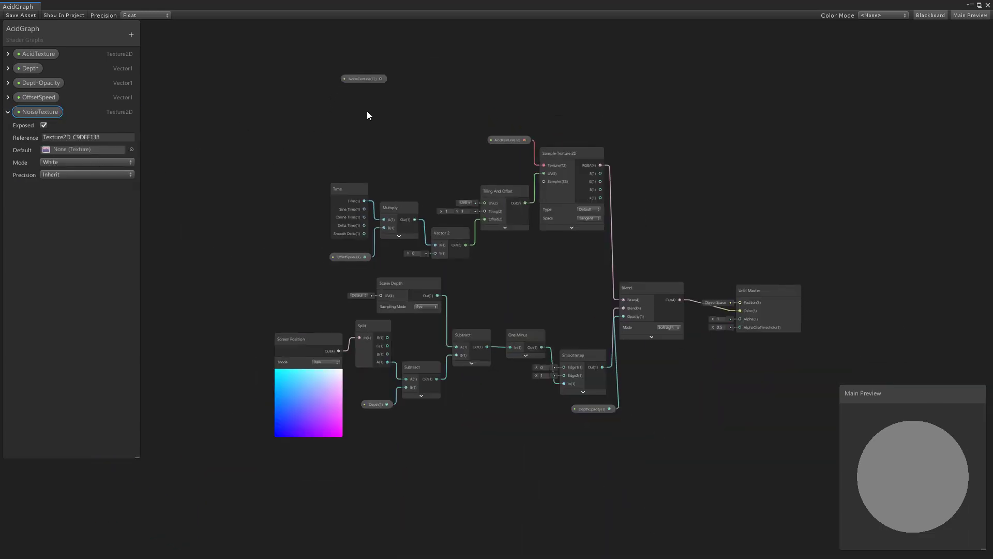
middle_click_drag(380, 127, 390, 130)
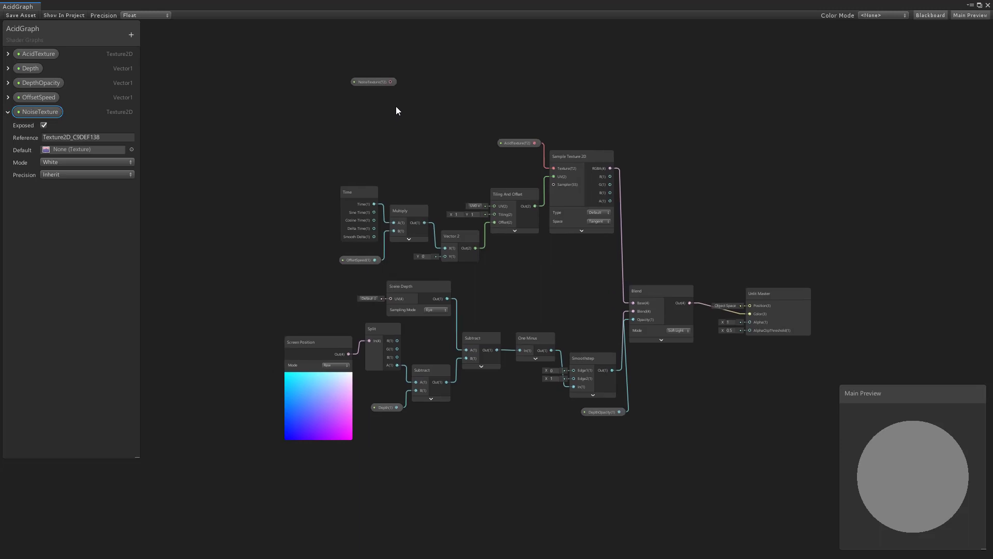
scroll(396, 107, "up", 2)
scroll(401, 95, "up", 1)
Create a Sample Texture 2D node and connect NoiseTexture to its Texture input.
key("space")
type("sampl")
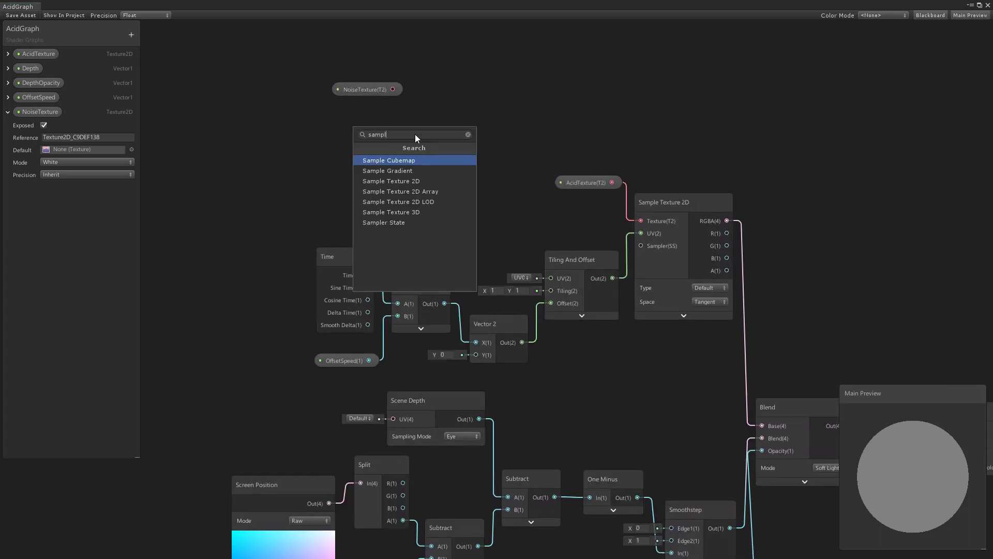
key("Down")
key("Down")
key("Return")
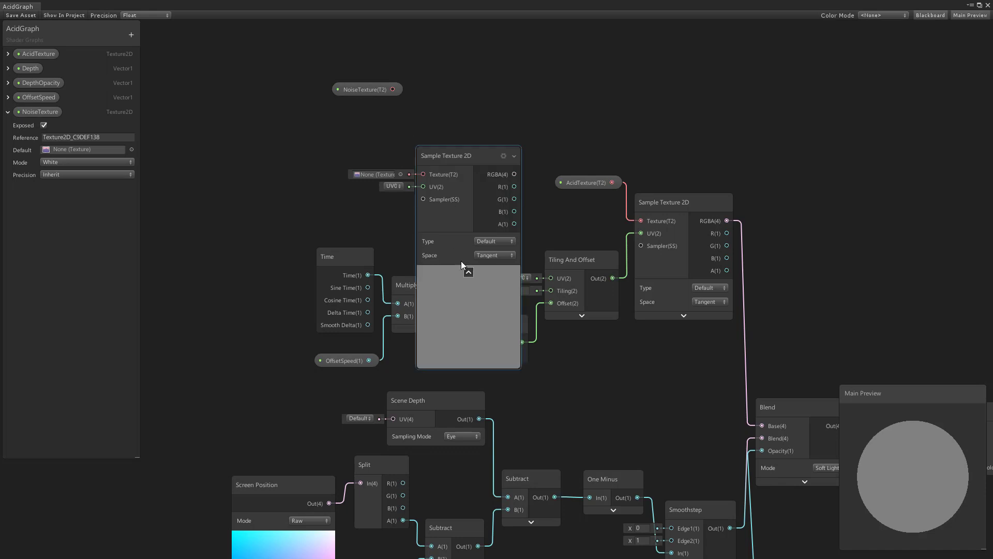
left_click(468, 272)
left_click_drag(446, 157, 450, 107)
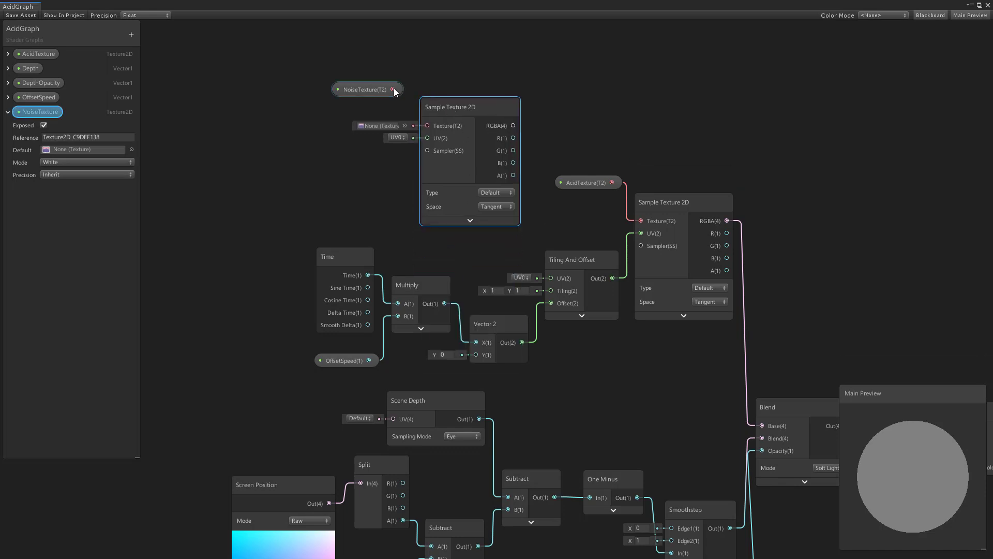
mouse_move(393, 89)
left_mouse_down()
mouse_move(427, 125)
mouse_move(447, 81)
left_mouse_up()
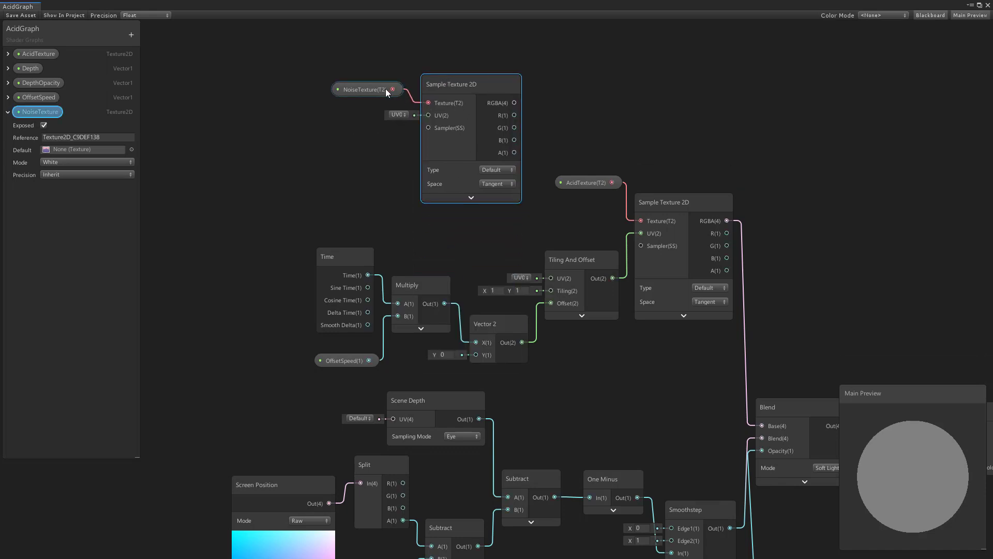
left_click_drag(385, 88, 386, 69)
middle_click_drag(458, 73, 489, 72)
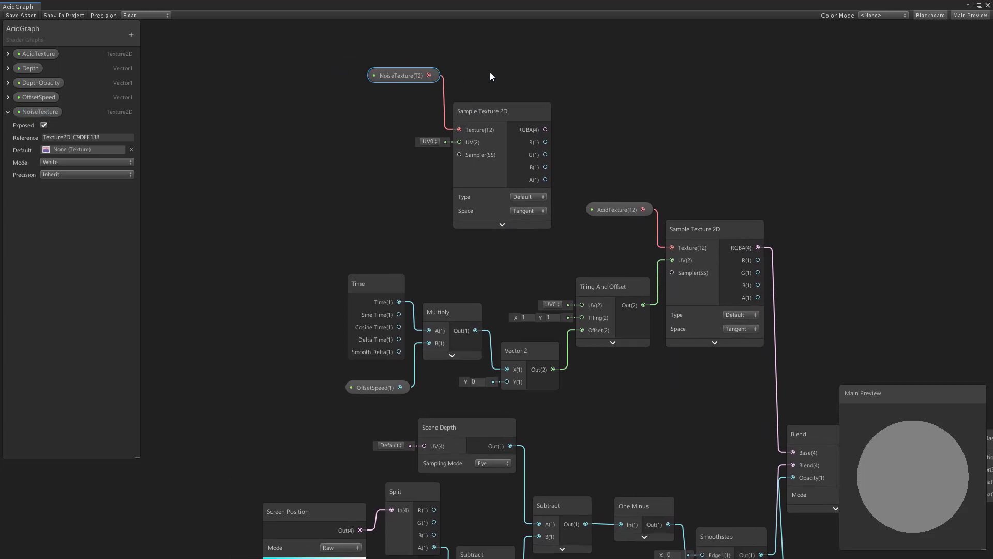
Add a Tiling And Offset node feeding the noise sampler's UV input.
left_click(380, 141)
key("space")
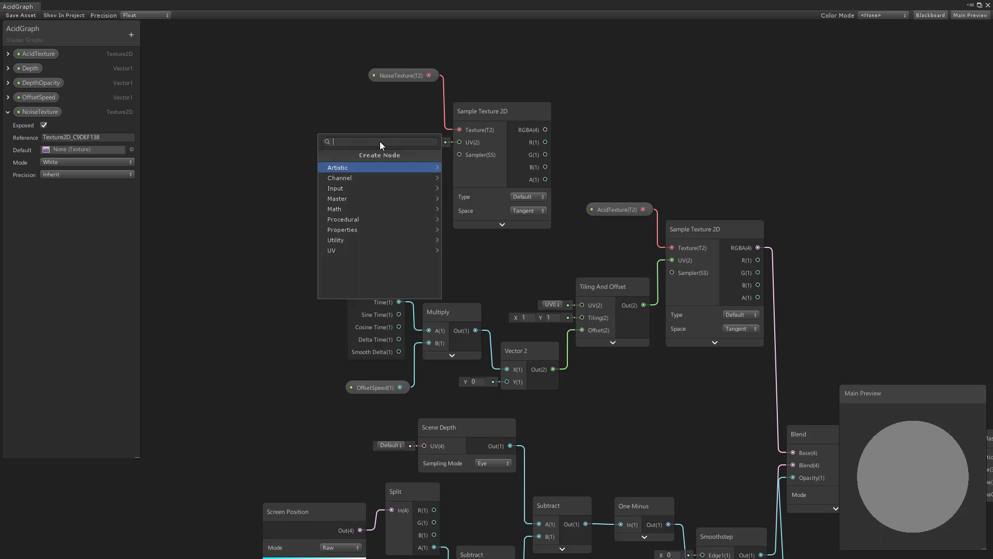
type("ti")
key("Return")
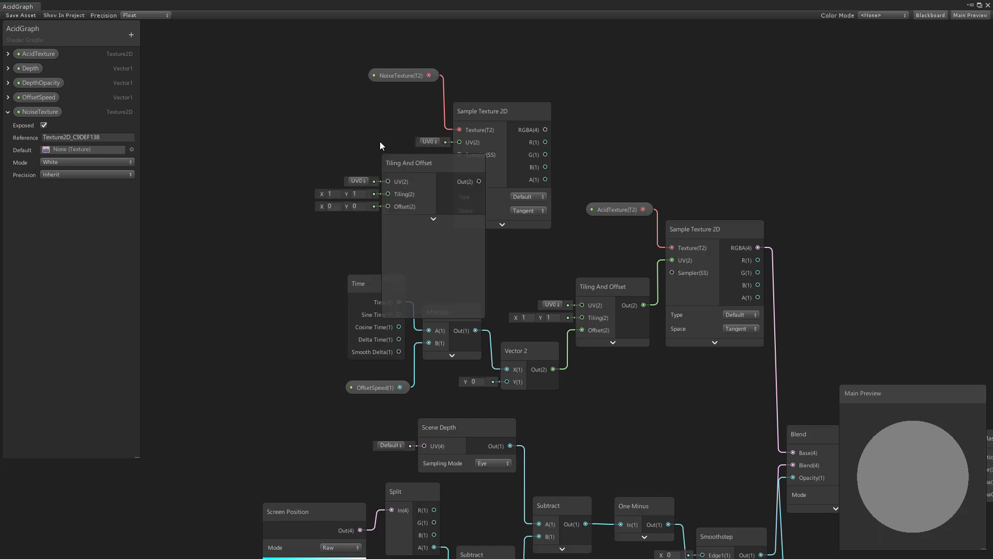
left_click(434, 223)
left_click_drag(404, 161, 354, 157)
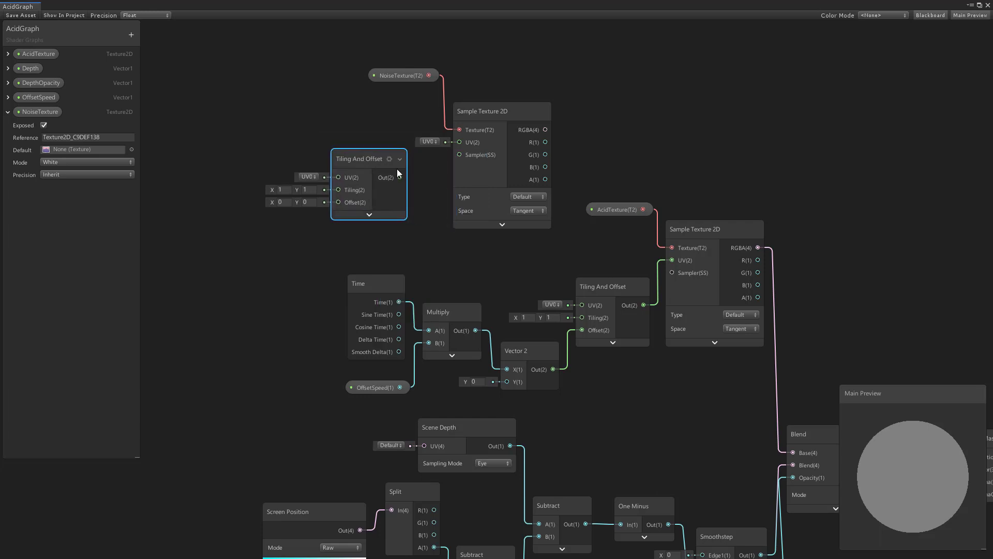
left_click_drag(401, 177, 455, 141)
left_click_drag(402, 160, 434, 162)
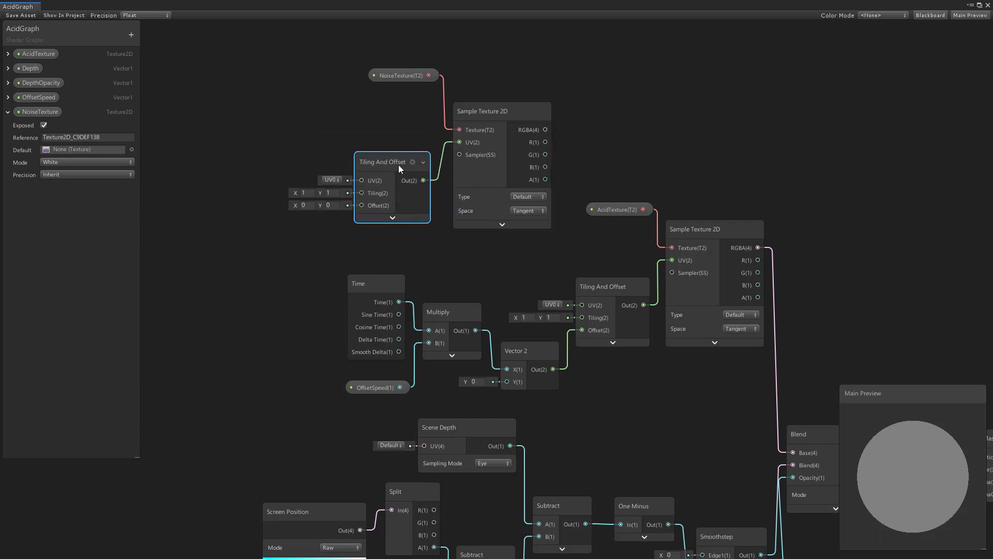
left_click_drag(406, 76, 410, 122)
left_click(281, 148)
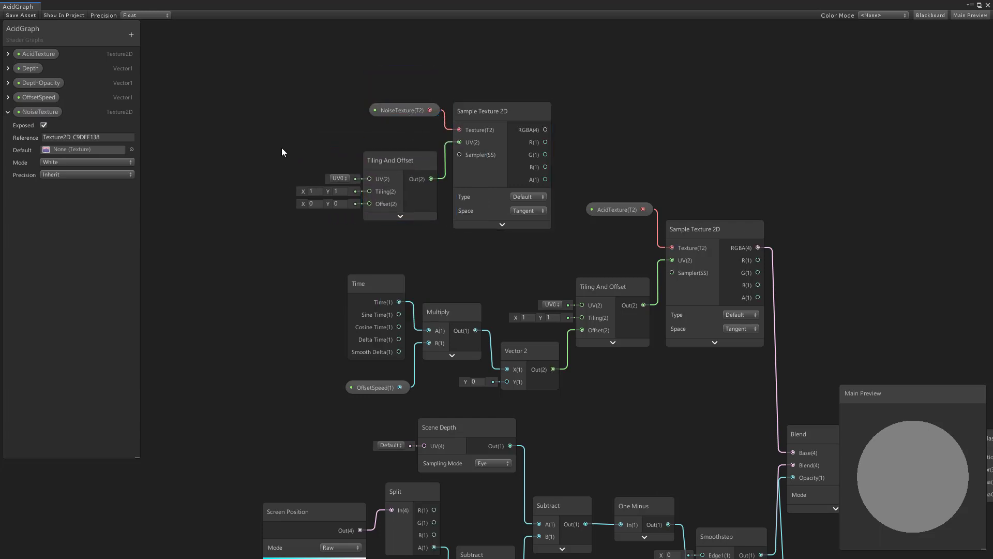
Add a Vector 2 node wired into the Tiling And Offset's Offset input.
key("space")
type("ve")
key("Down")
key("Return")
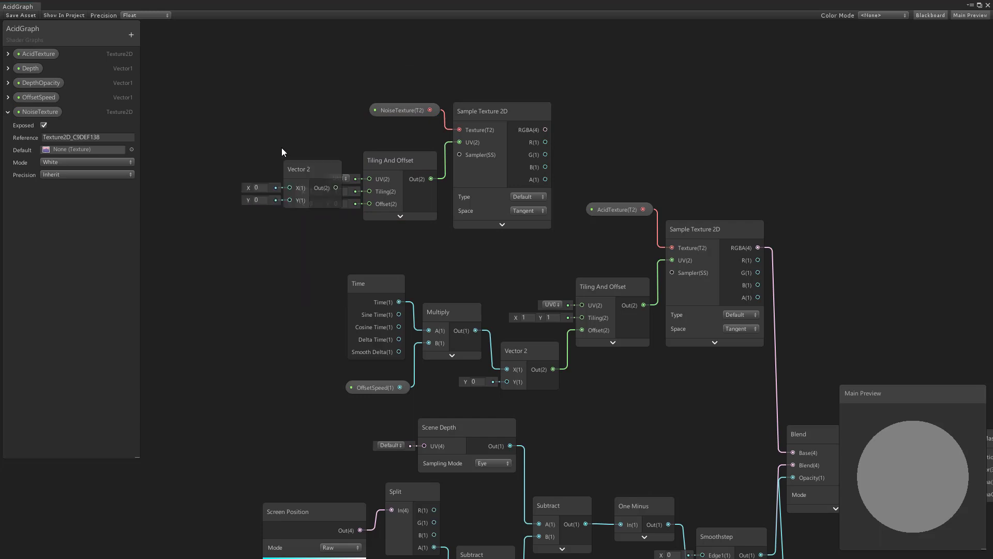
mouse_move(308, 173)
left_mouse_down()
mouse_move(271, 232)
mouse_move(370, 203)
left_mouse_up()
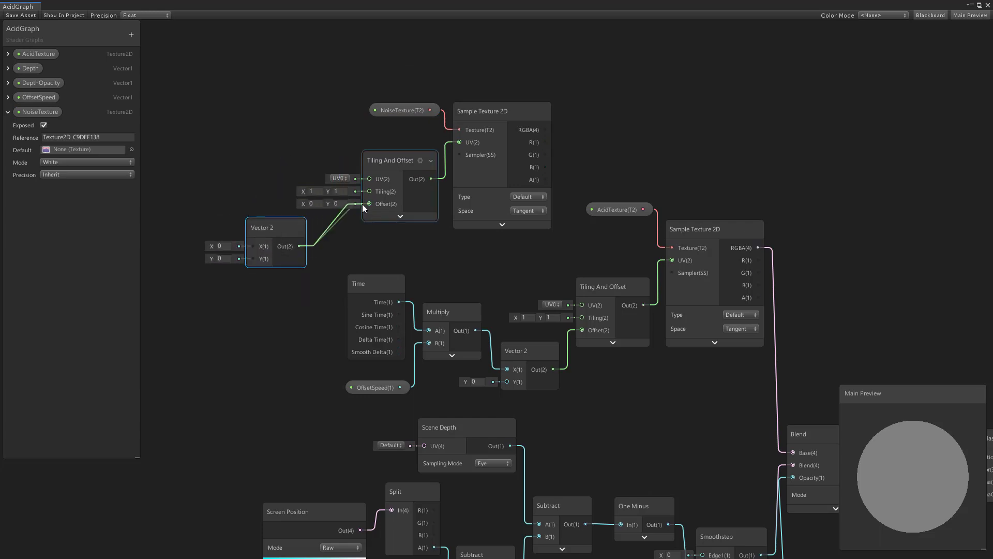
left_click_drag(280, 224, 321, 216)
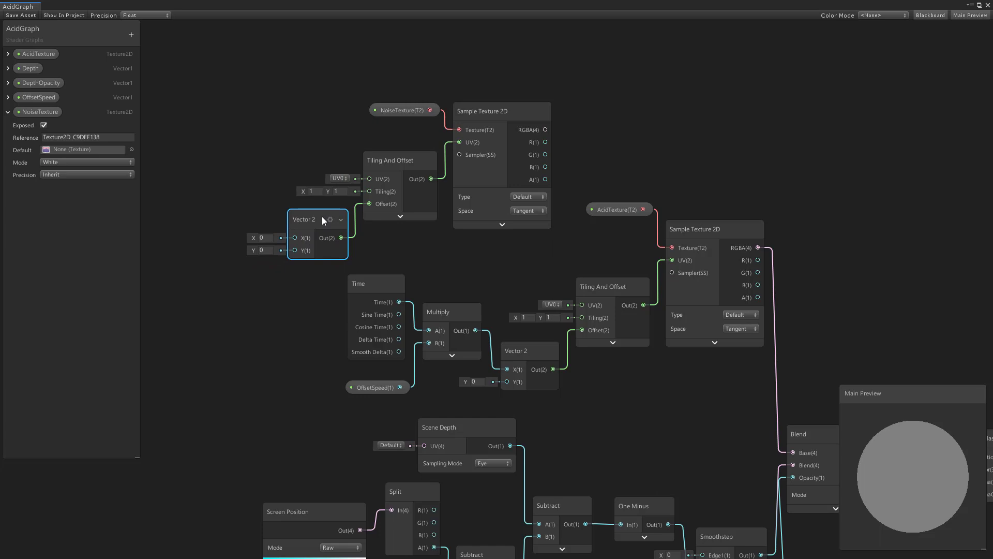
left_click(277, 106)
Add a Time node and position it up-left of the noise chain.
key("space")
key("Escape")
left_click_drag(303, 133, 173, 84)
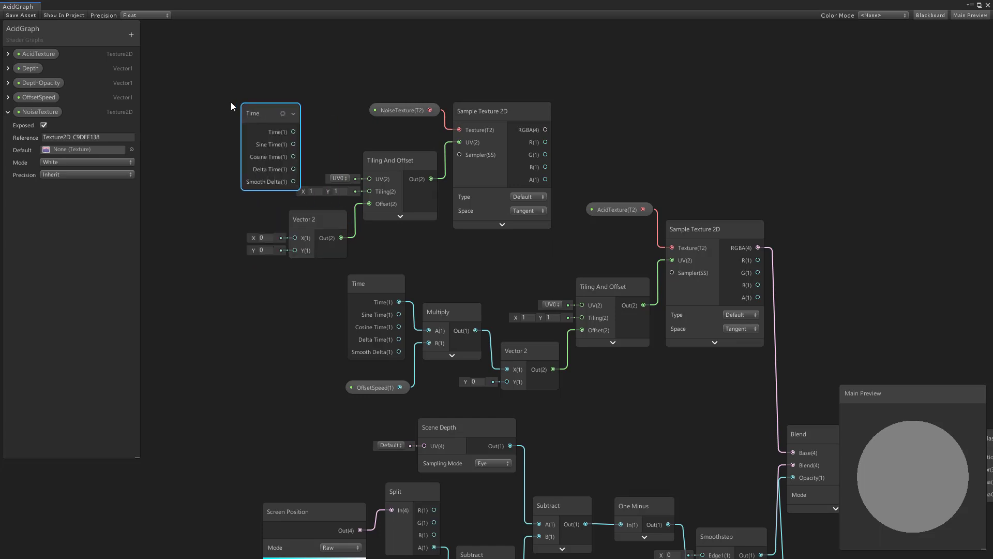
middle_click_drag(233, 136, 403, 164)
left_click_drag(343, 101, 322, 104)
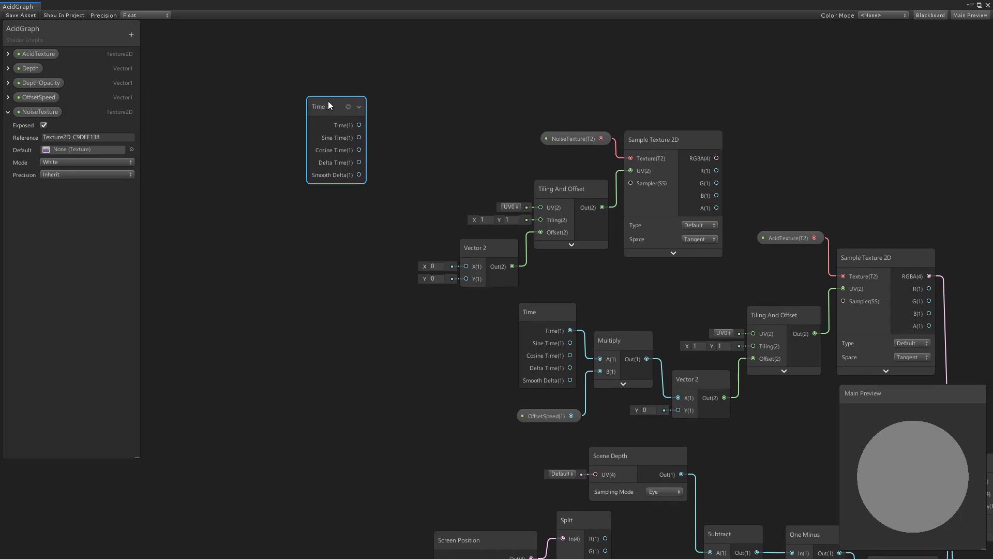
Create a Vector1 property NoiseSpeed as a slider with minimum -1 and drop its node beside Time.
left_click(131, 34)
left_click(166, 43)
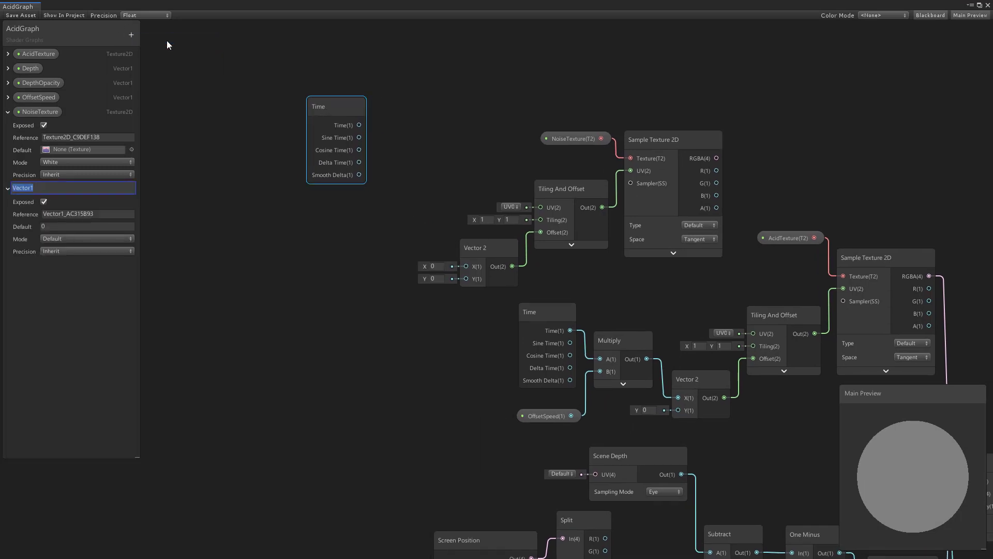
type("N")
type("oiseSpeed")
key("Return")
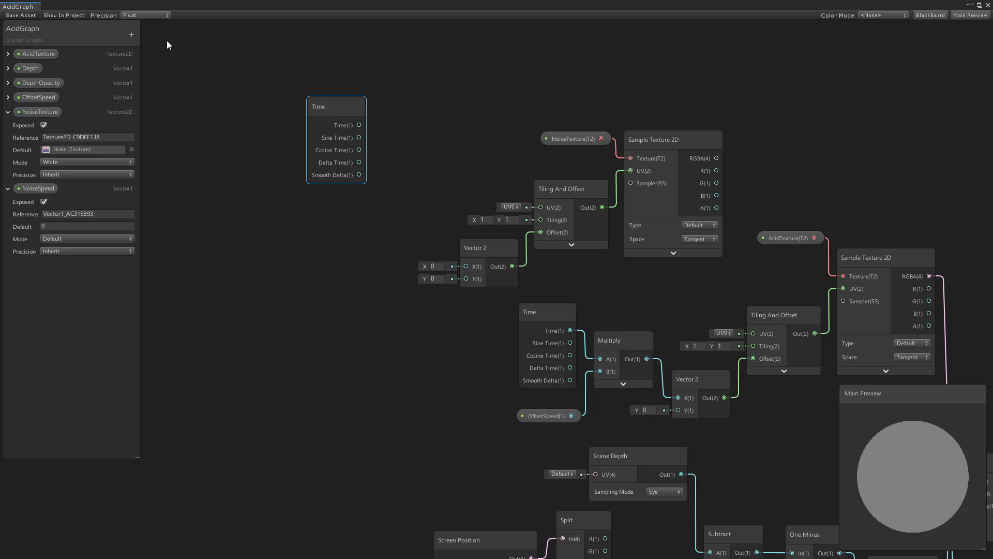
left_click(166, 41)
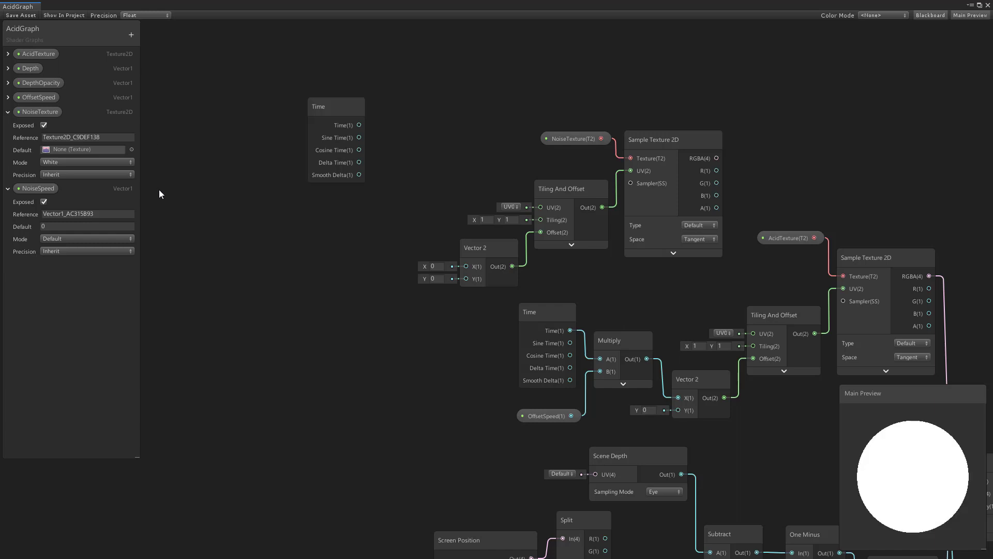
left_click(76, 238)
left_click(74, 262)
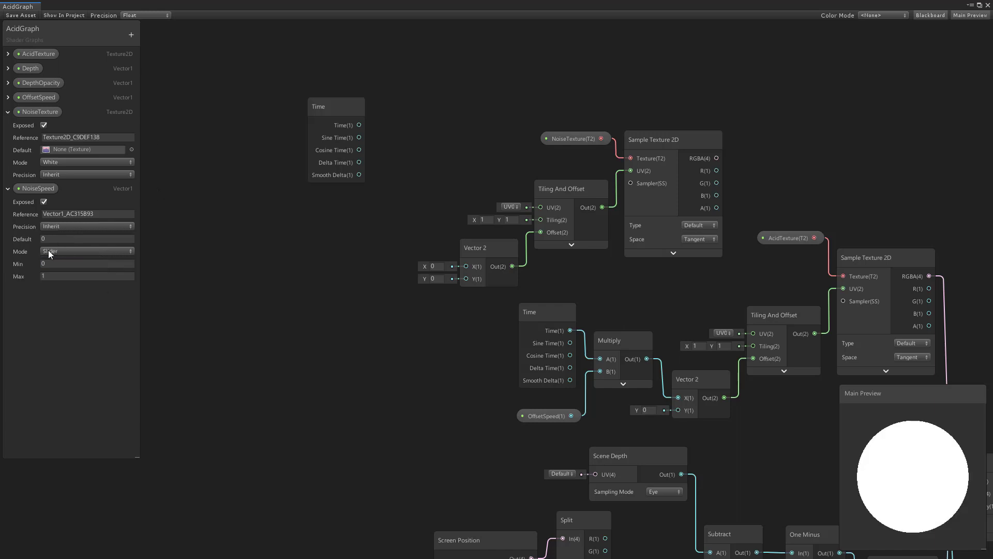
left_click(57, 263)
type("-1")
left_click(212, 277)
left_click_drag(37, 188, 329, 205)
Add a Multiply node with Time in input A and NoiseSpeed in input B.
key("space")
type("mul")
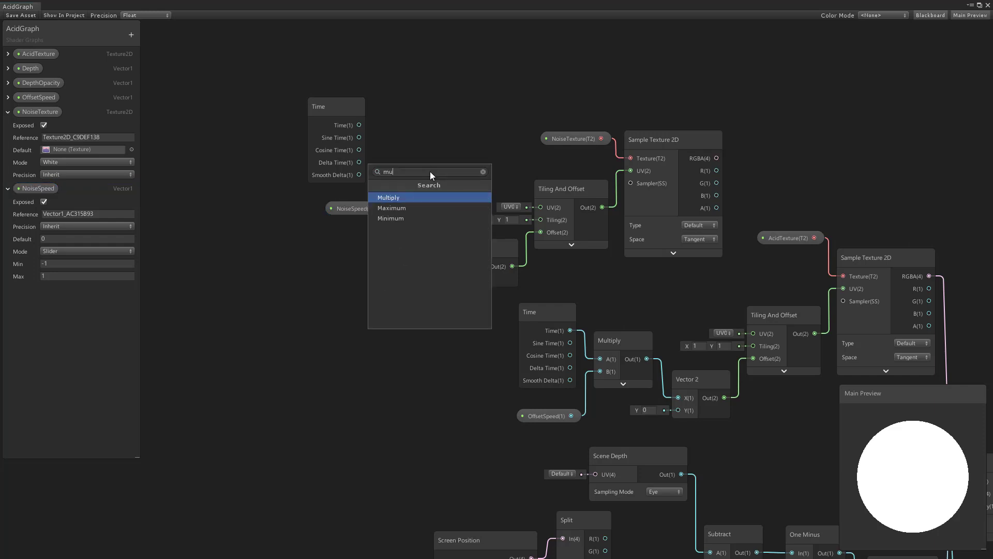
key("Return")
left_click_drag(471, 195, 439, 132)
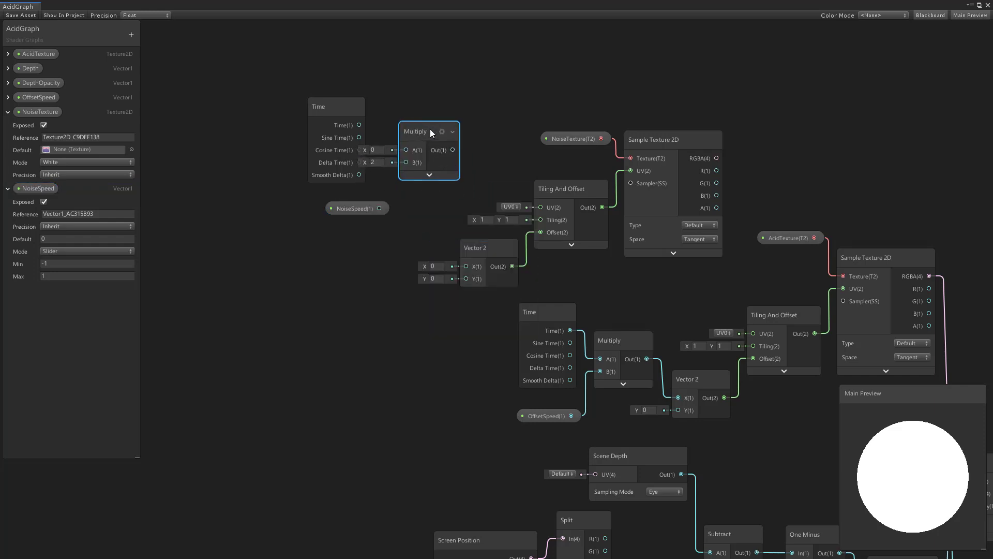
left_click_drag(359, 126, 406, 150)
left_click_drag(379, 208, 406, 162)
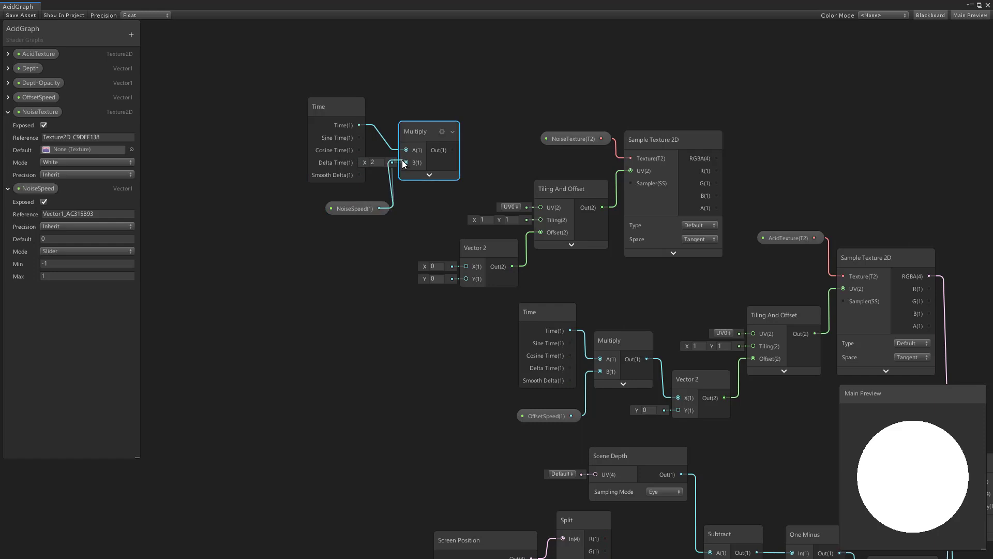
Connect the Multiply output to the Vector 2's X and tidy the speed nodes.
left_click_drag(308, 59, 418, 215)
left_click_drag(427, 144, 374, 192)
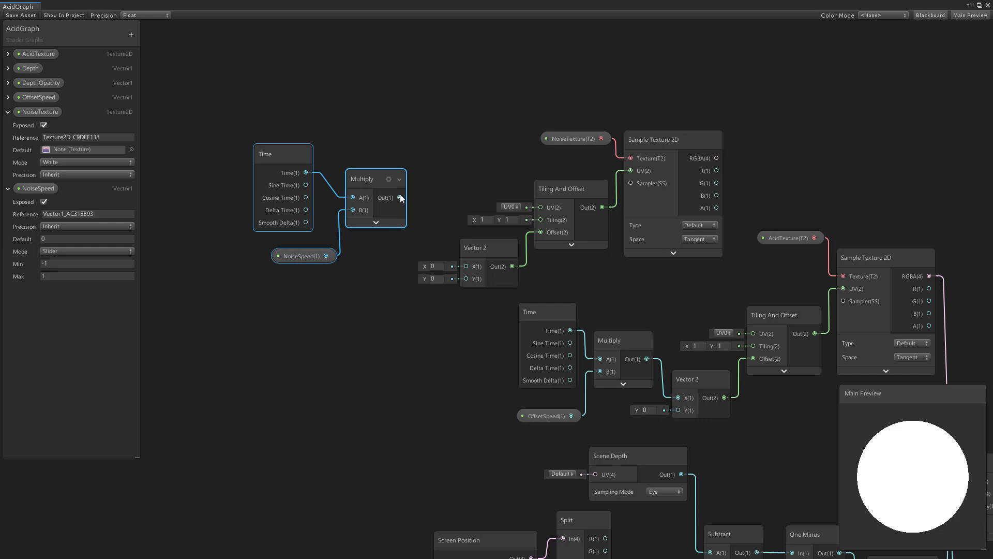
left_click_drag(399, 197, 466, 266)
left_click_drag(375, 170, 411, 184)
left_click(345, 135)
left_click_drag(323, 167, 344, 159)
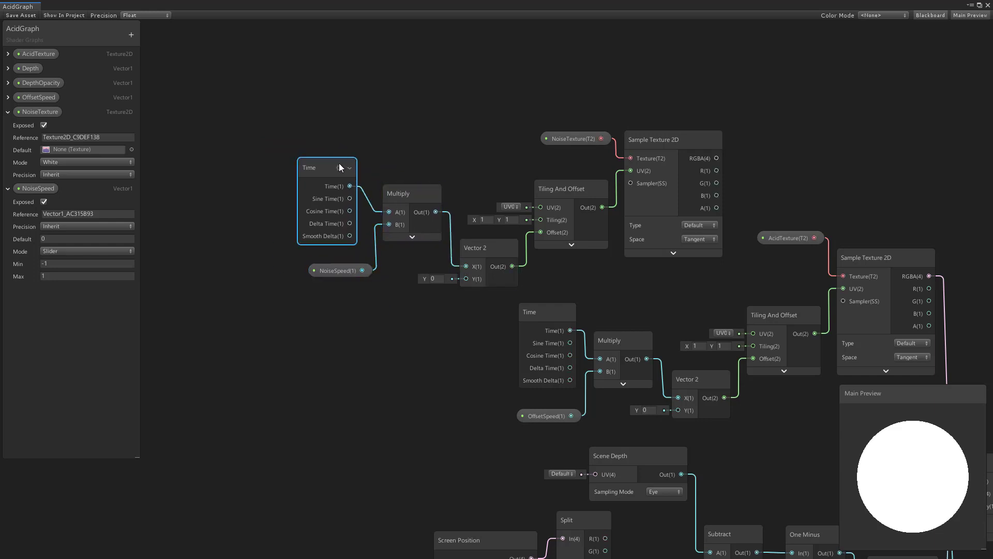
left_click(336, 267)
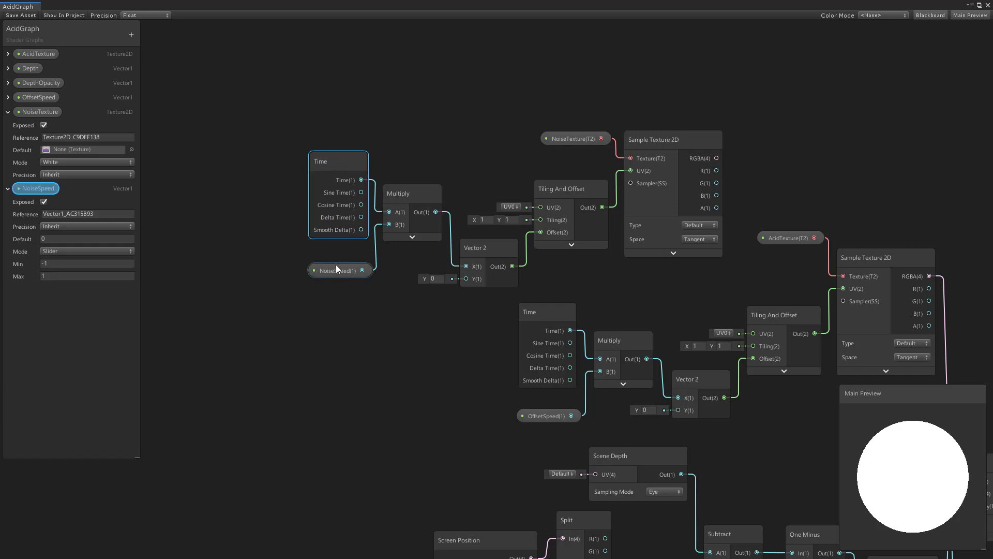
left_click(330, 158)
middle_click_drag(452, 156, 394, 121)
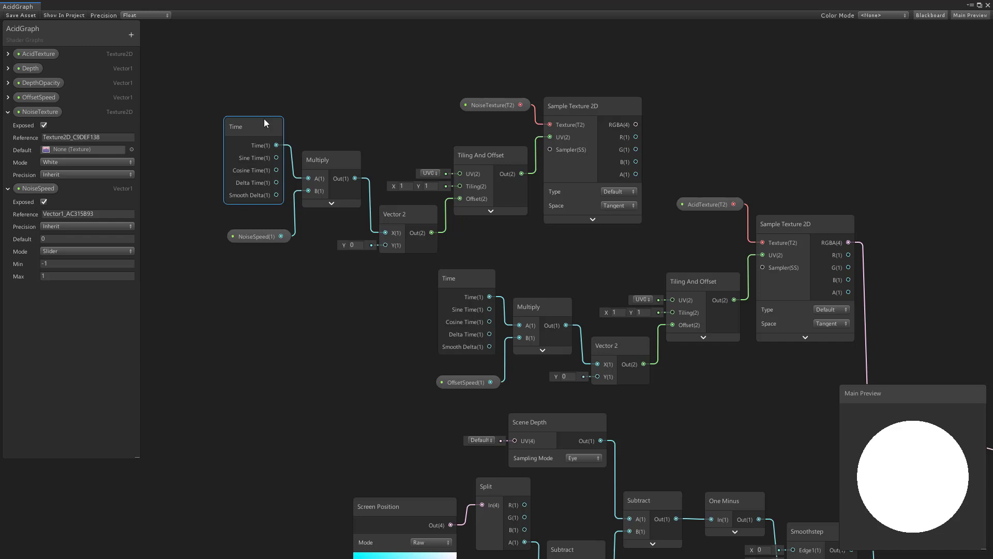
left_click_drag(593, 221, 605, 225)
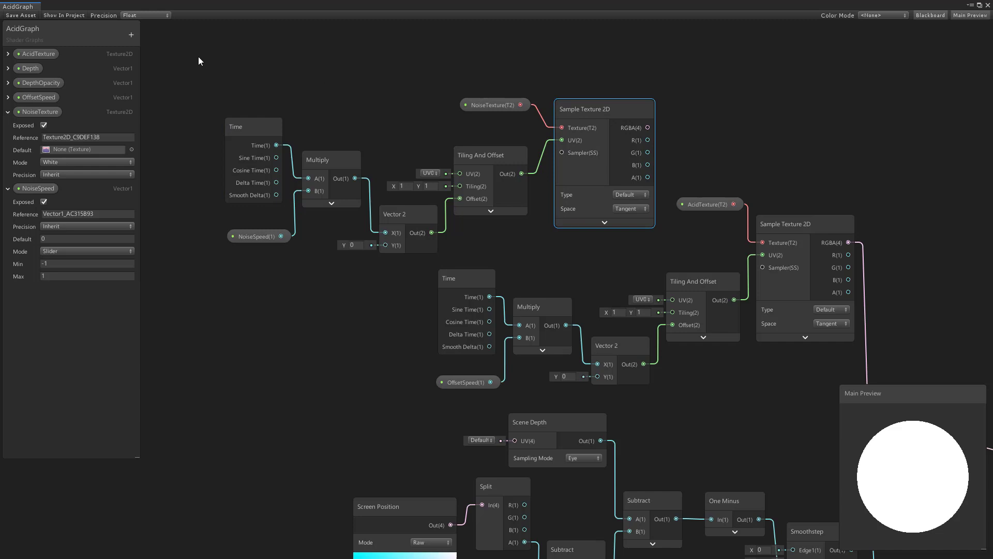
Shift the noise node group up-left and add a UV node near the noise chain.
left_click_drag(198, 60, 597, 255)
mouse_move(595, 122)
left_mouse_down()
mouse_move(449, 46)
mouse_move(452, 119)
left_mouse_up()
left_click(568, 239)
key("space")
type("uv")
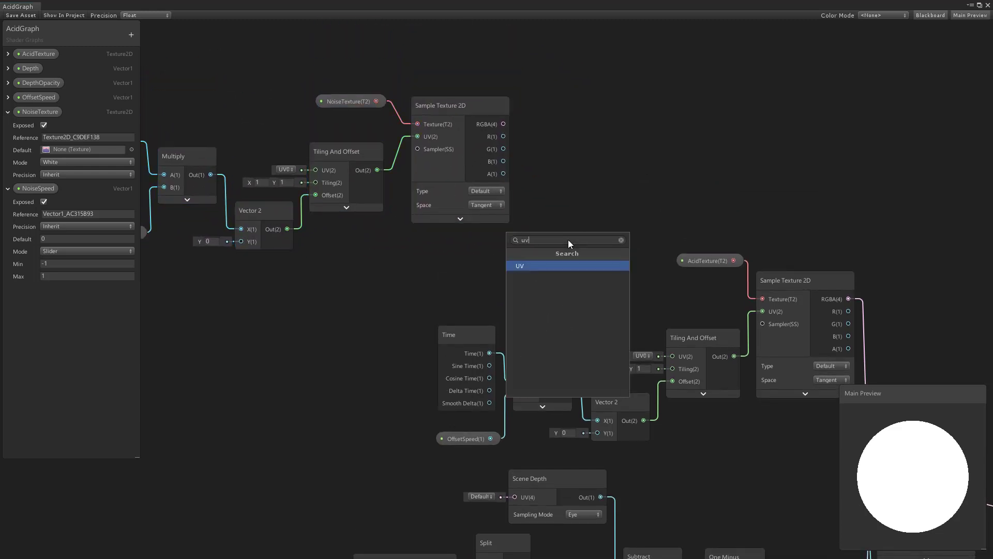
key("Return")
left_click(622, 315)
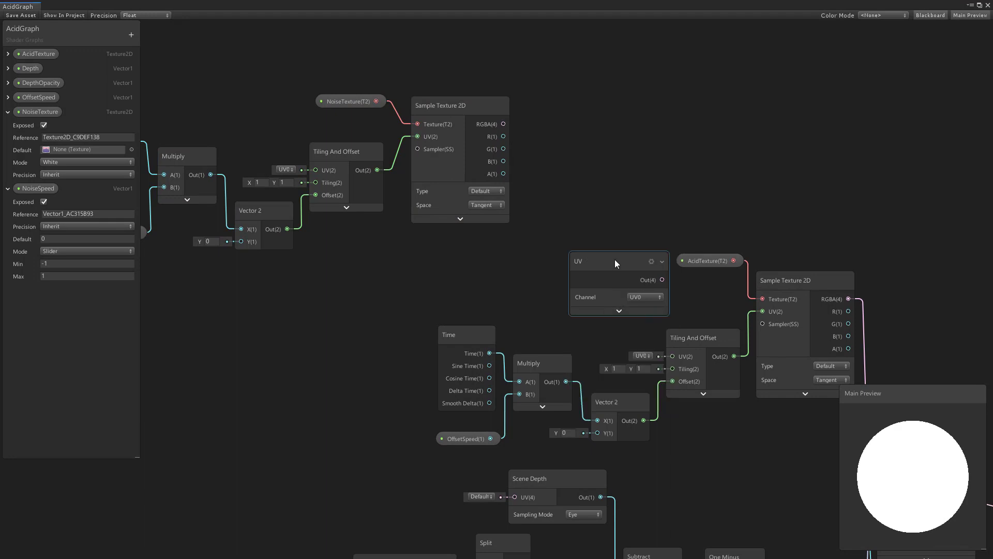
left_click_drag(615, 260, 547, 253)
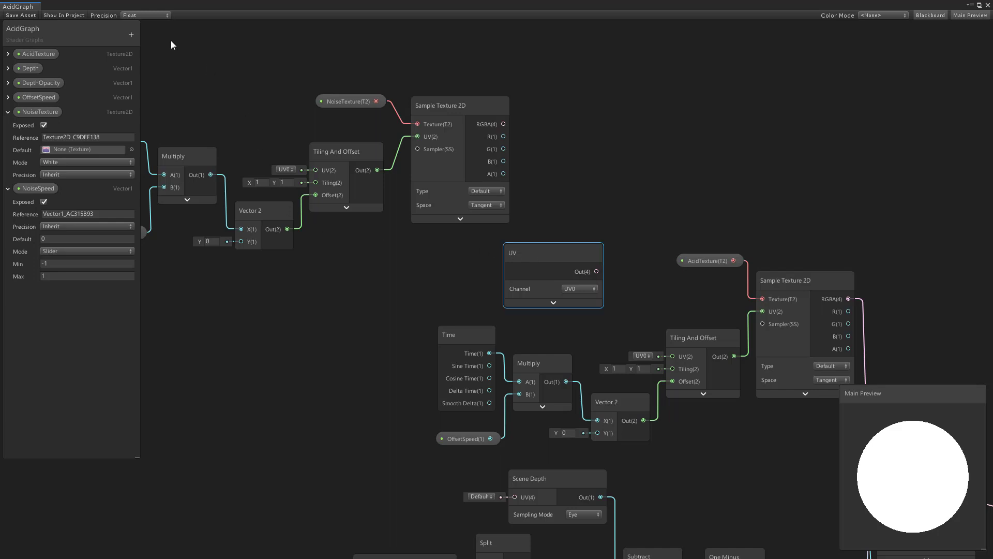
Create a Vector1 property named NoiseValue as a slider with Min 1 and Max 10.
left_click(130, 35)
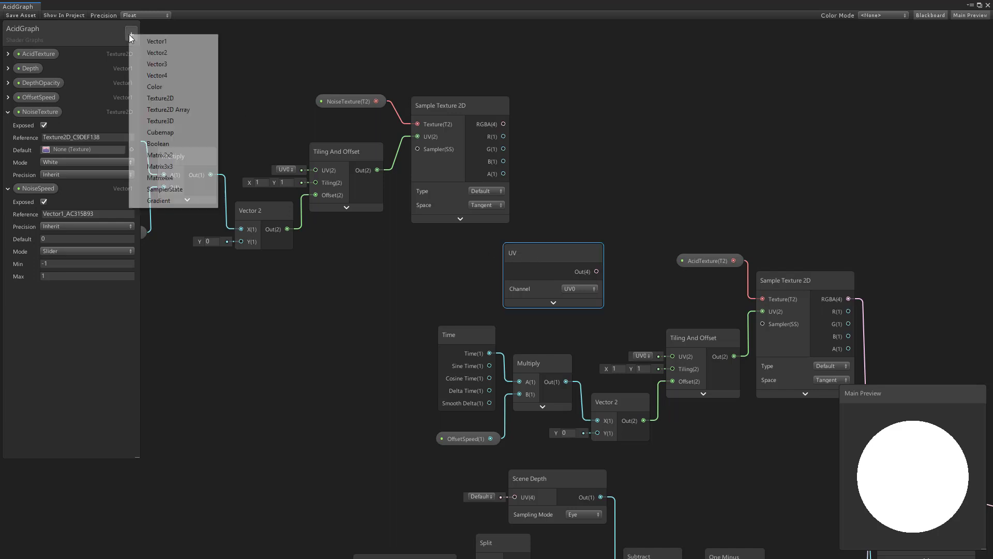
left_click(173, 45)
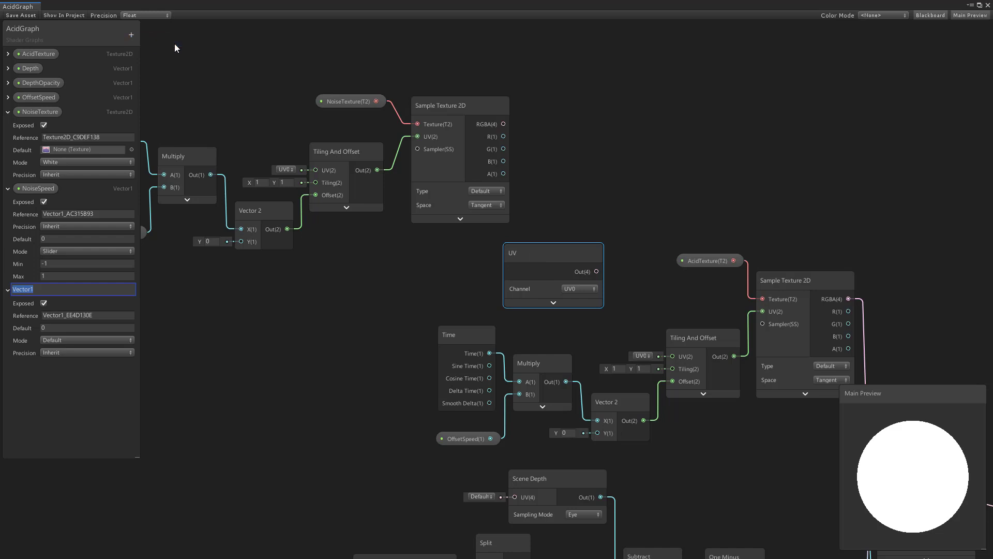
type("No")
type("iseValue")
key("Return")
left_click(60, 339)
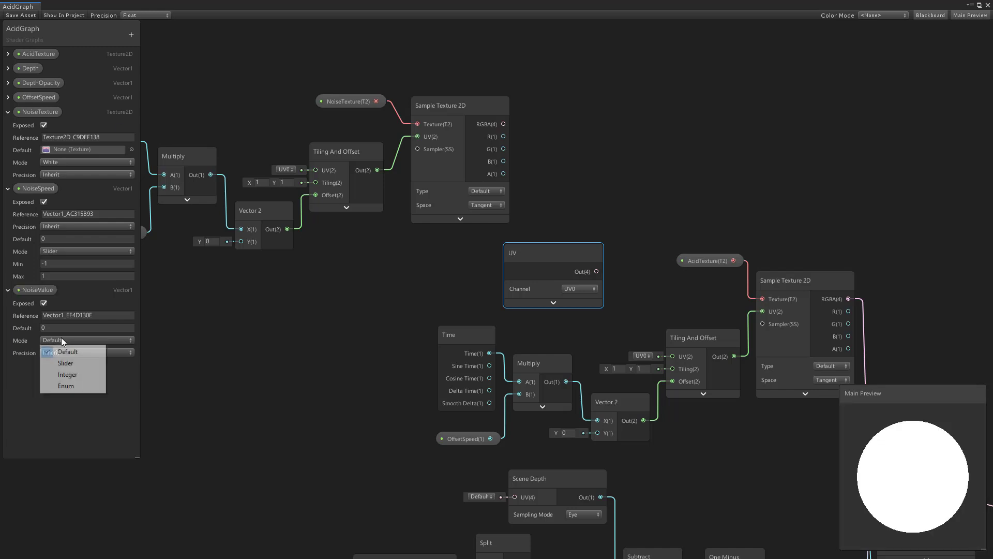
left_click(65, 363)
left_click(59, 364)
type("1")
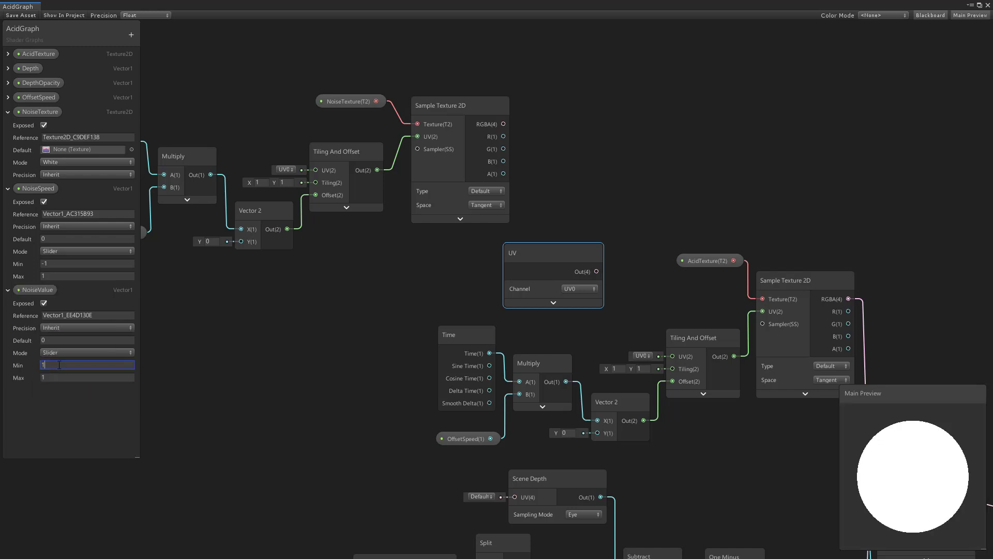
left_click(56, 378)
type("10")
left_click(181, 372)
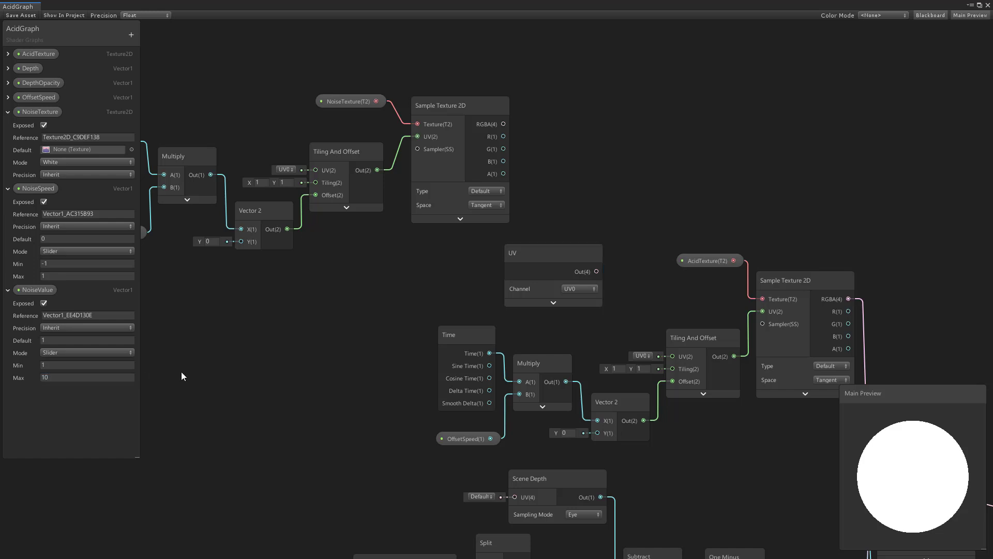
key("space")
Add an Add node that sums the noise sample's R output with the UV node.
type("ad")
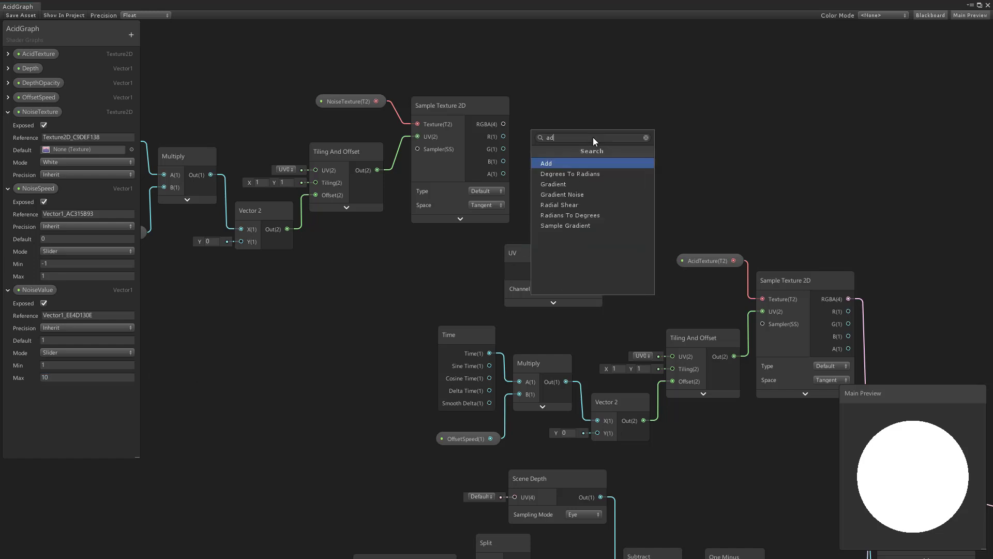
key("Return")
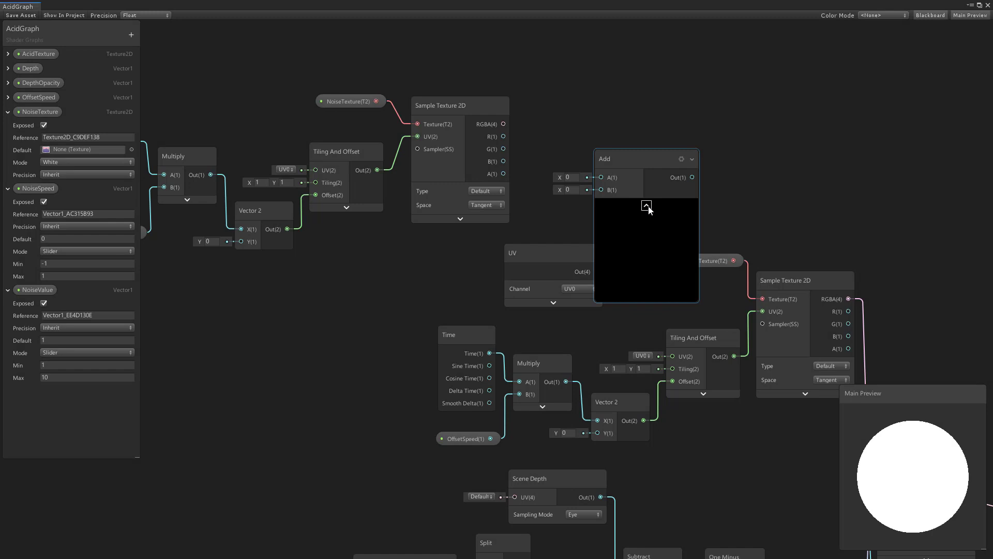
left_click(646, 206)
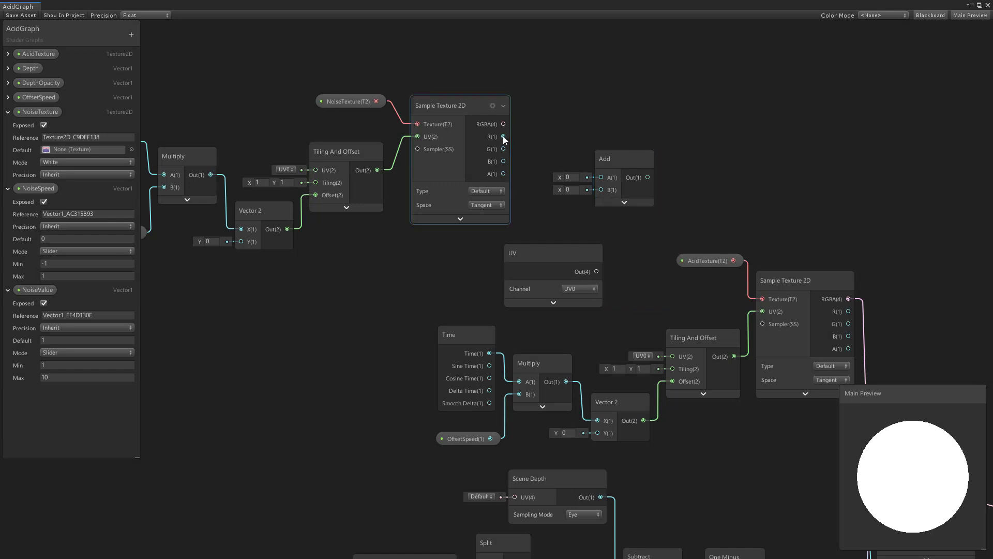
left_click_drag(502, 136, 596, 179)
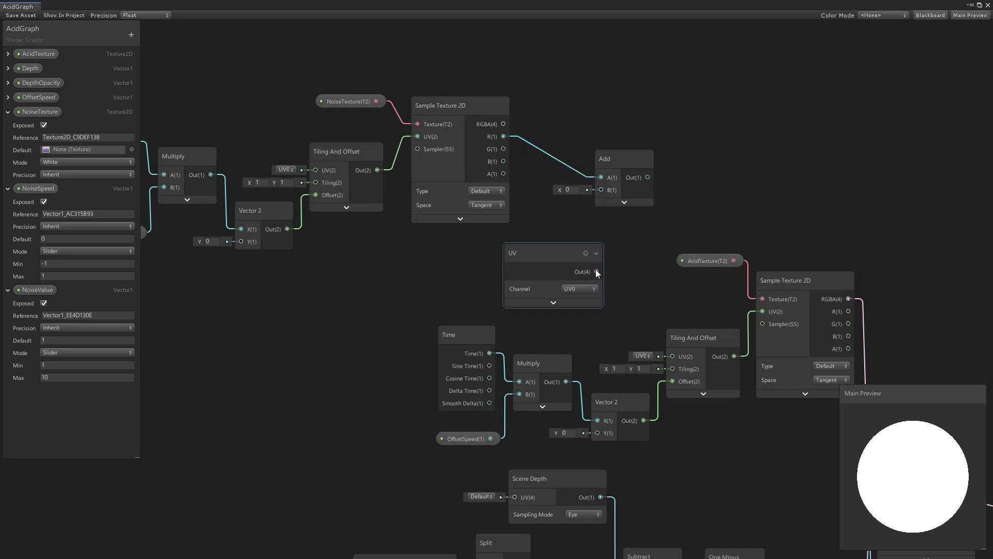
left_click_drag(597, 271, 601, 190)
left_click_drag(513, 258, 418, 254)
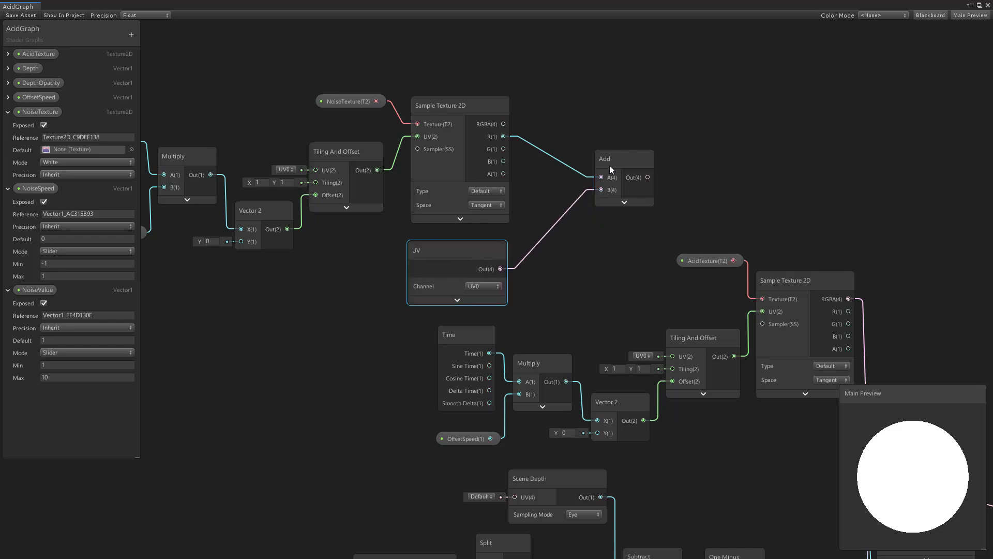
left_click_drag(622, 162, 555, 203)
left_click(476, 248)
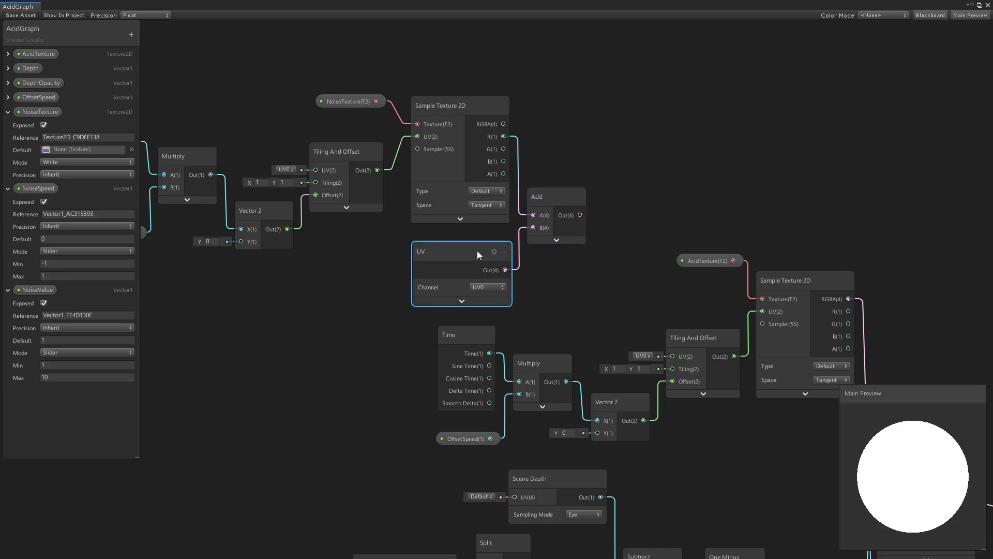
mouse_move(566, 277)
middle_mouse_down()
mouse_move(507, 233)
mouse_move(482, 236)
middle_mouse_up()
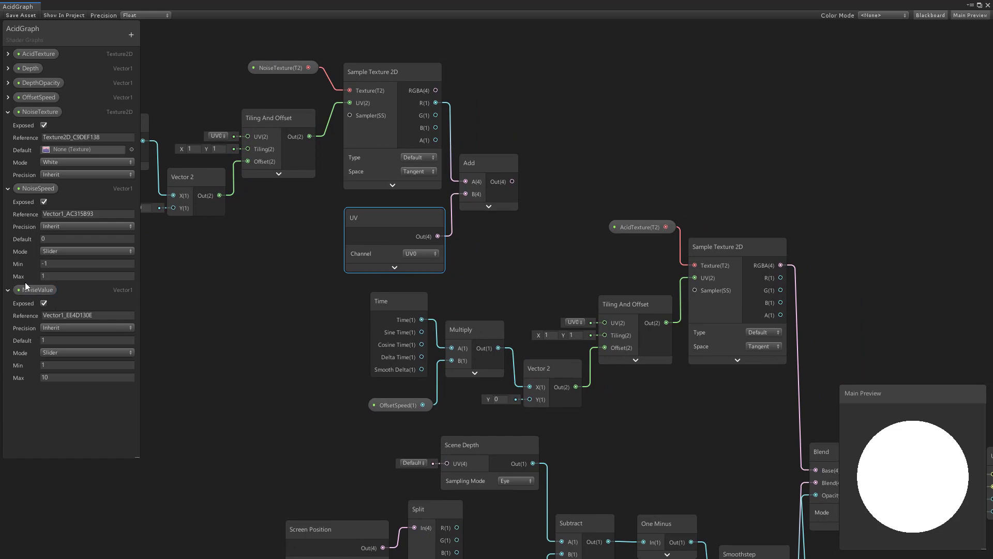
Divide the Add result by NoiseValue and feed it into the acid texture's Tiling And Offset UV.
left_click_drag(32, 290, 495, 249)
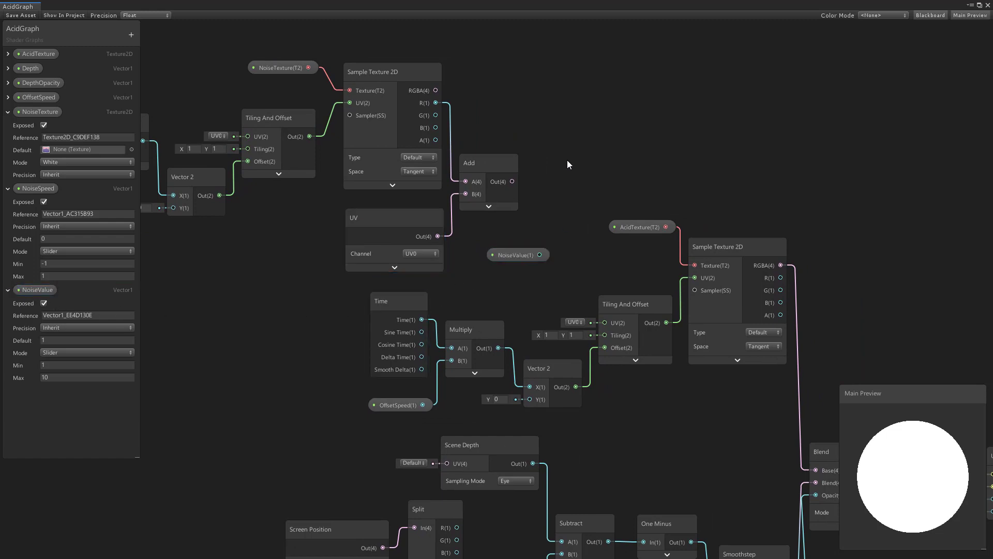
key("space")
type("divide")
key("Return")
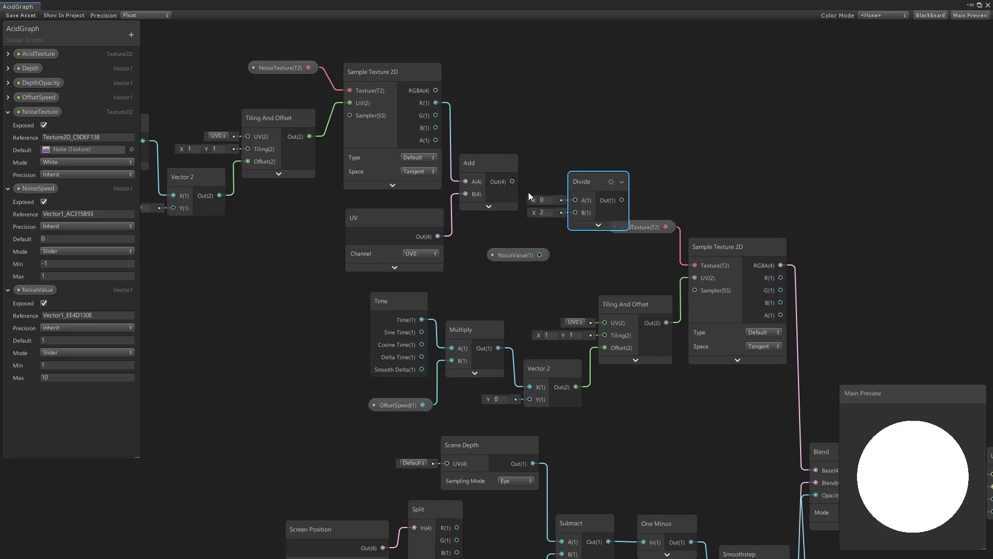
mouse_move(512, 181)
left_mouse_down()
mouse_move(576, 201)
mouse_move(559, 196)
left_mouse_up()
mouse_move(540, 255)
left_mouse_down()
mouse_move(542, 222)
mouse_move(495, 247)
left_mouse_up()
left_click(561, 258)
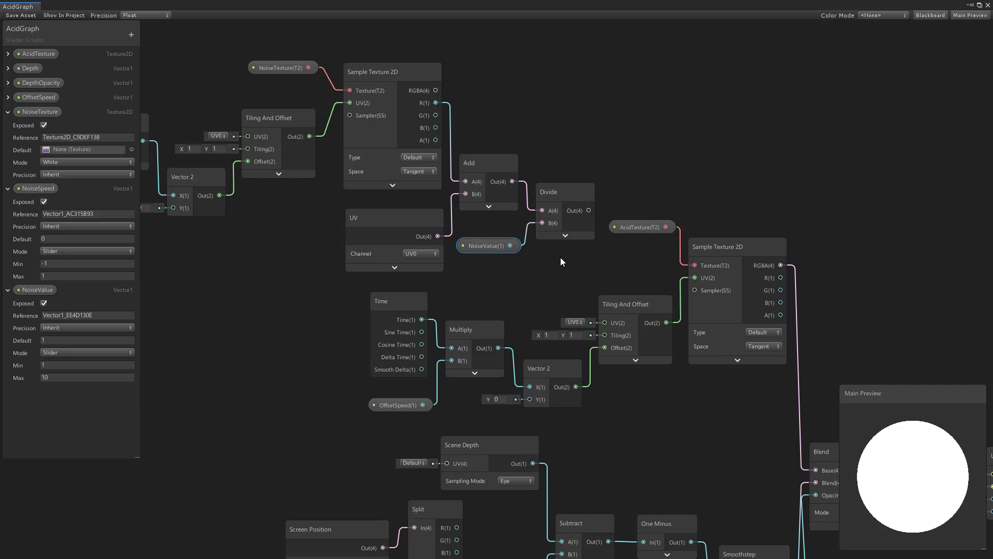
left_click_drag(589, 211, 603, 322)
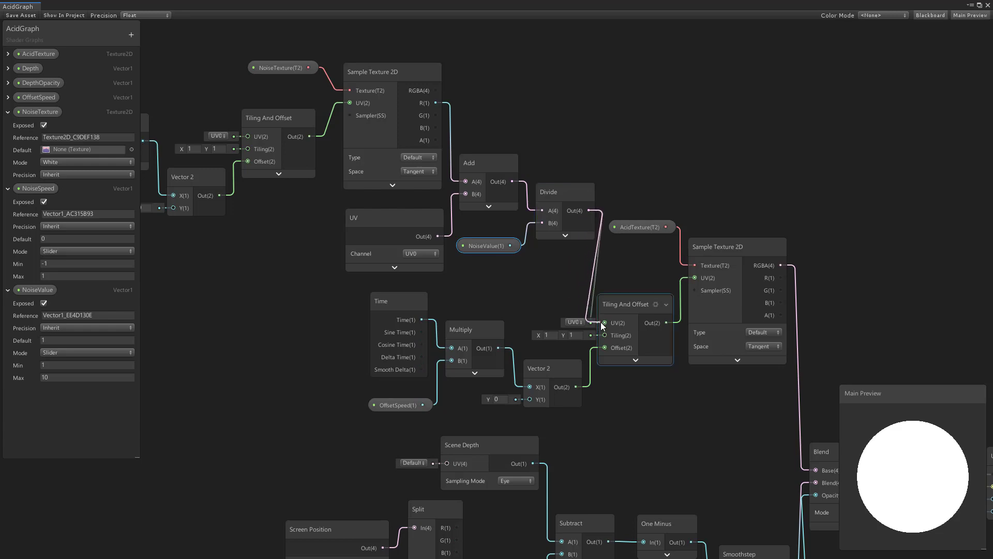
Save the AcidGraph shader graph.
scroll(569, 207, "down", 3)
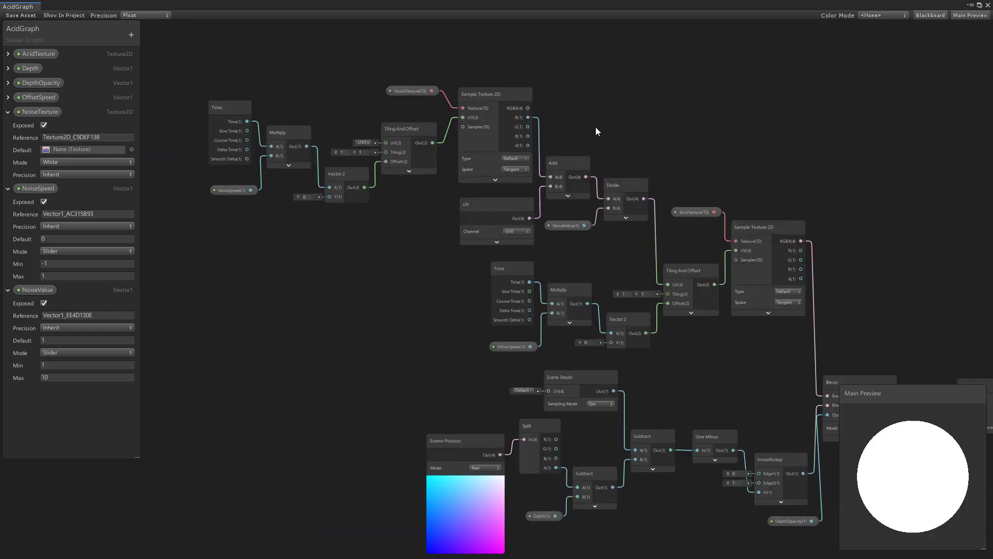
scroll(528, 70, "down", 1)
scroll(519, 73, "down", 1)
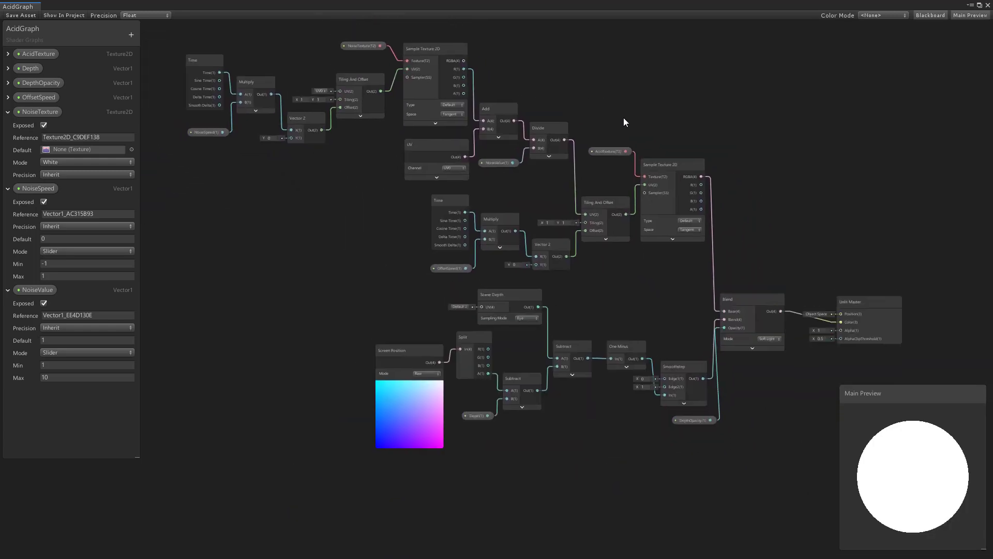
scroll(622, 117, "down", 1)
middle_click_drag(632, 137, 618, 138)
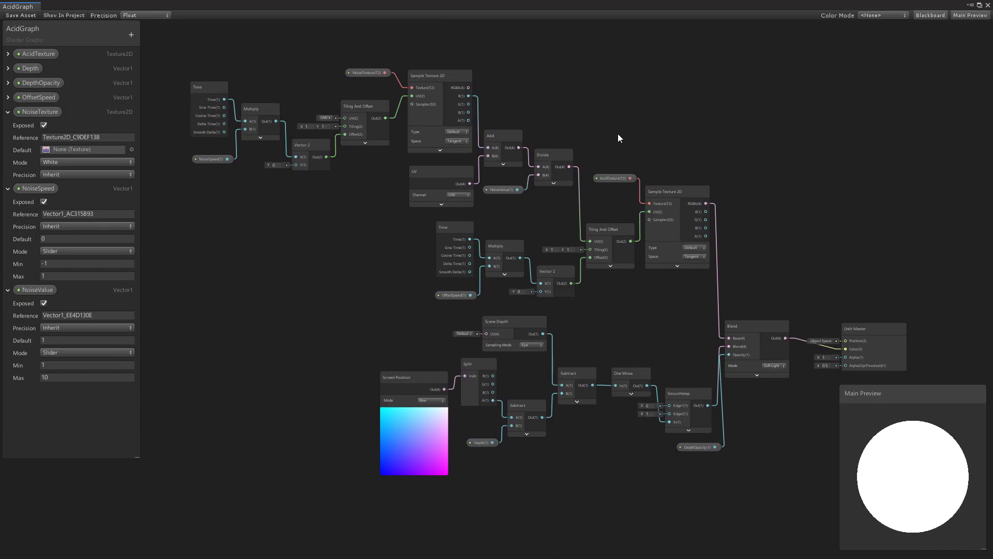
left_click(20, 17)
Close the shader graph and assign Diss_tex as the AcidGraph material's noise texture.
left_click(987, 5)
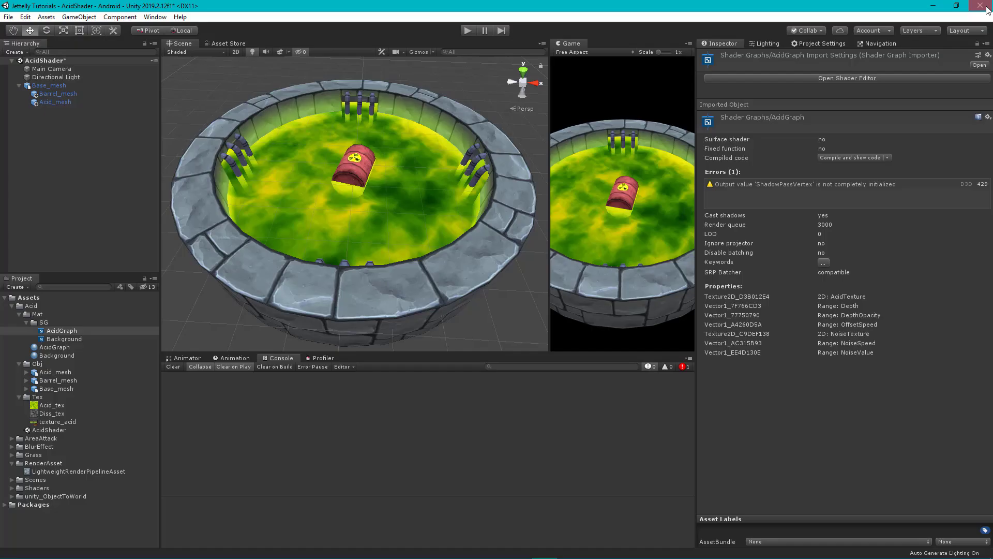
left_click(68, 346)
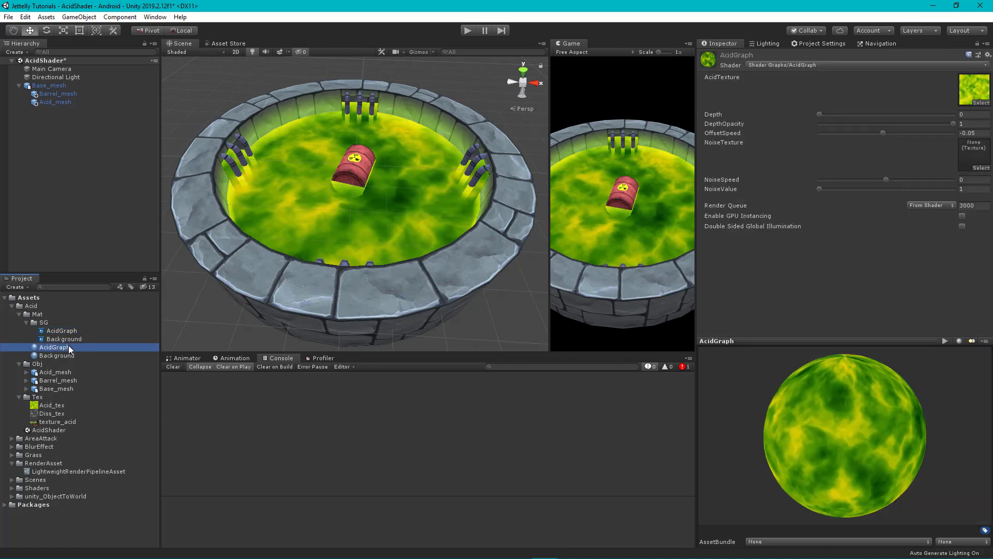
mouse_move(42, 414)
left_mouse_down()
mouse_move(932, 154)
mouse_move(967, 155)
left_mouse_up()
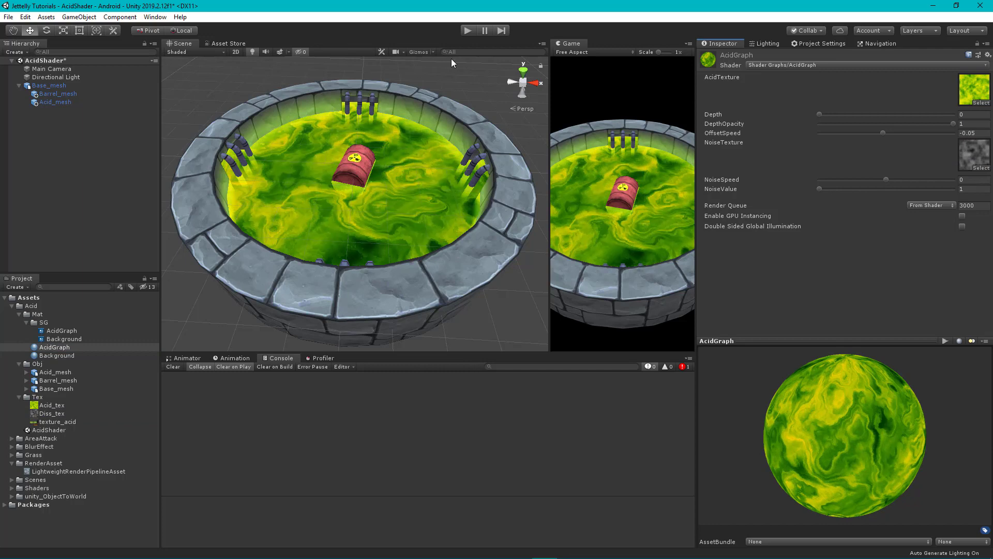
In play mode, set OffsetSpeed to 0.159 and NoiseSpeed to about -0.35.
left_click(468, 30)
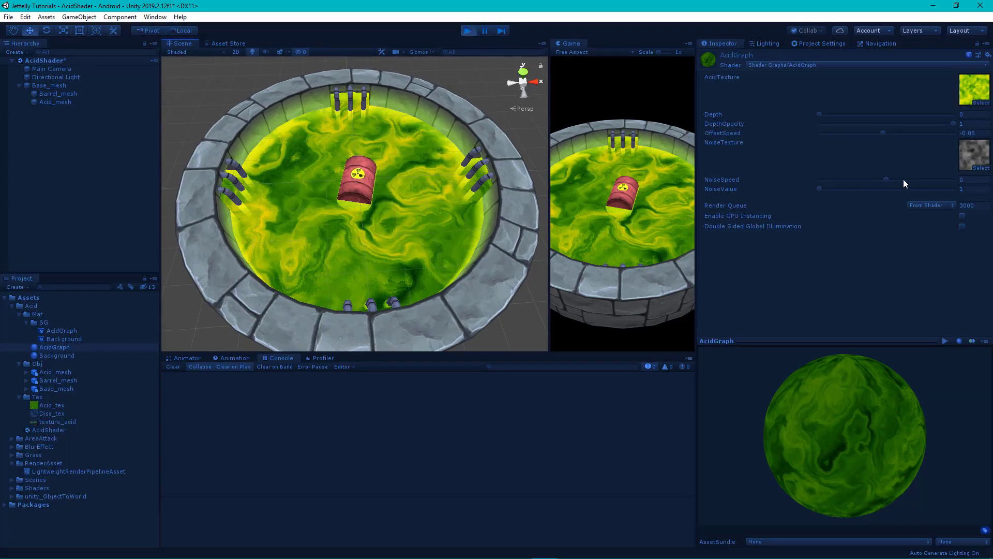
left_click(877, 179)
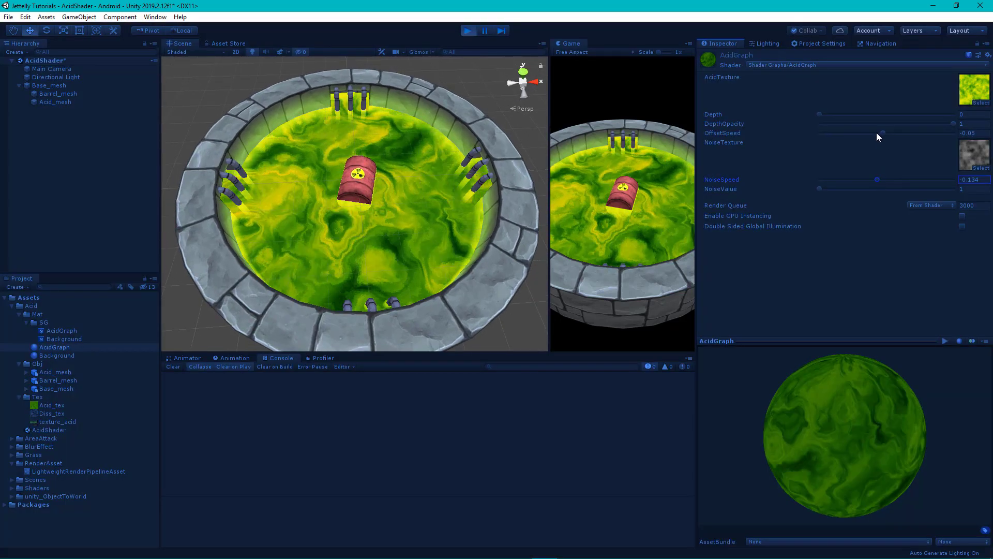
left_click_drag(876, 132, 897, 132)
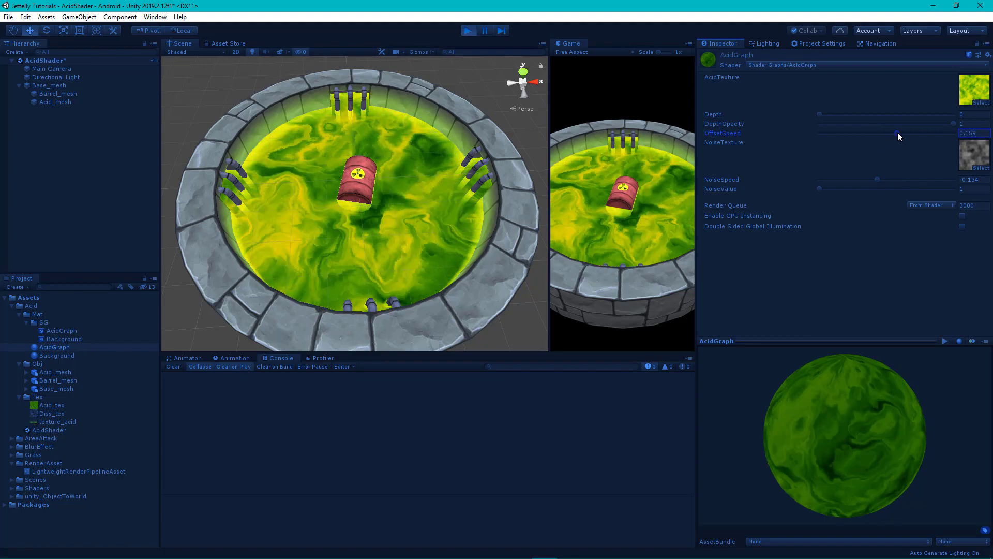
left_click_drag(876, 179, 865, 179)
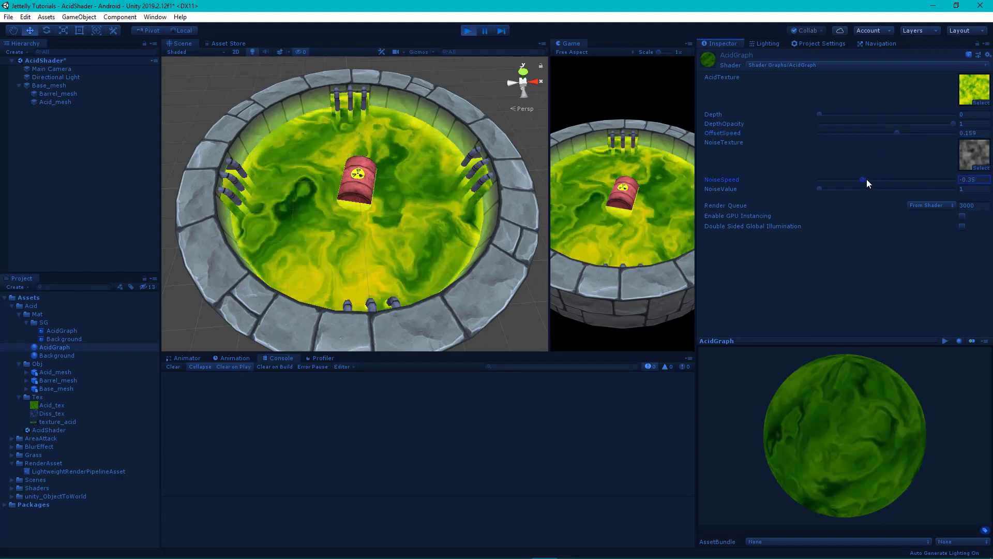